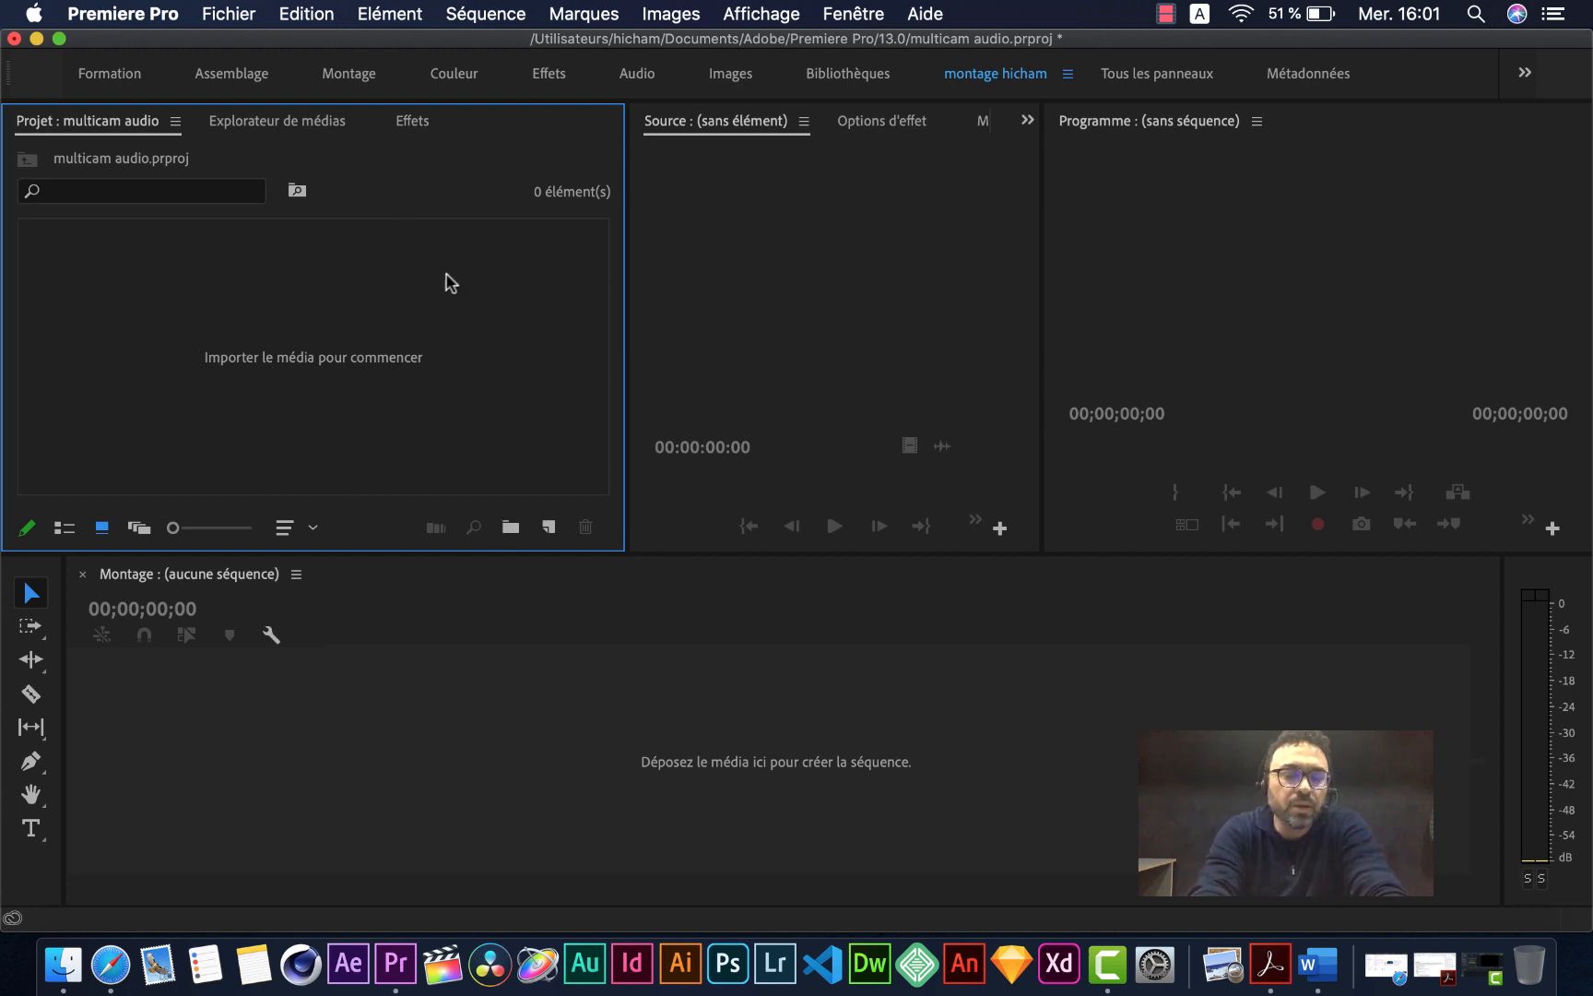
# - Import the "prod 2" folder from "premiere pro media" > "multicam" into the project
pyautogui.doubleClick(281, 304)
pyautogui.click(797, 78)
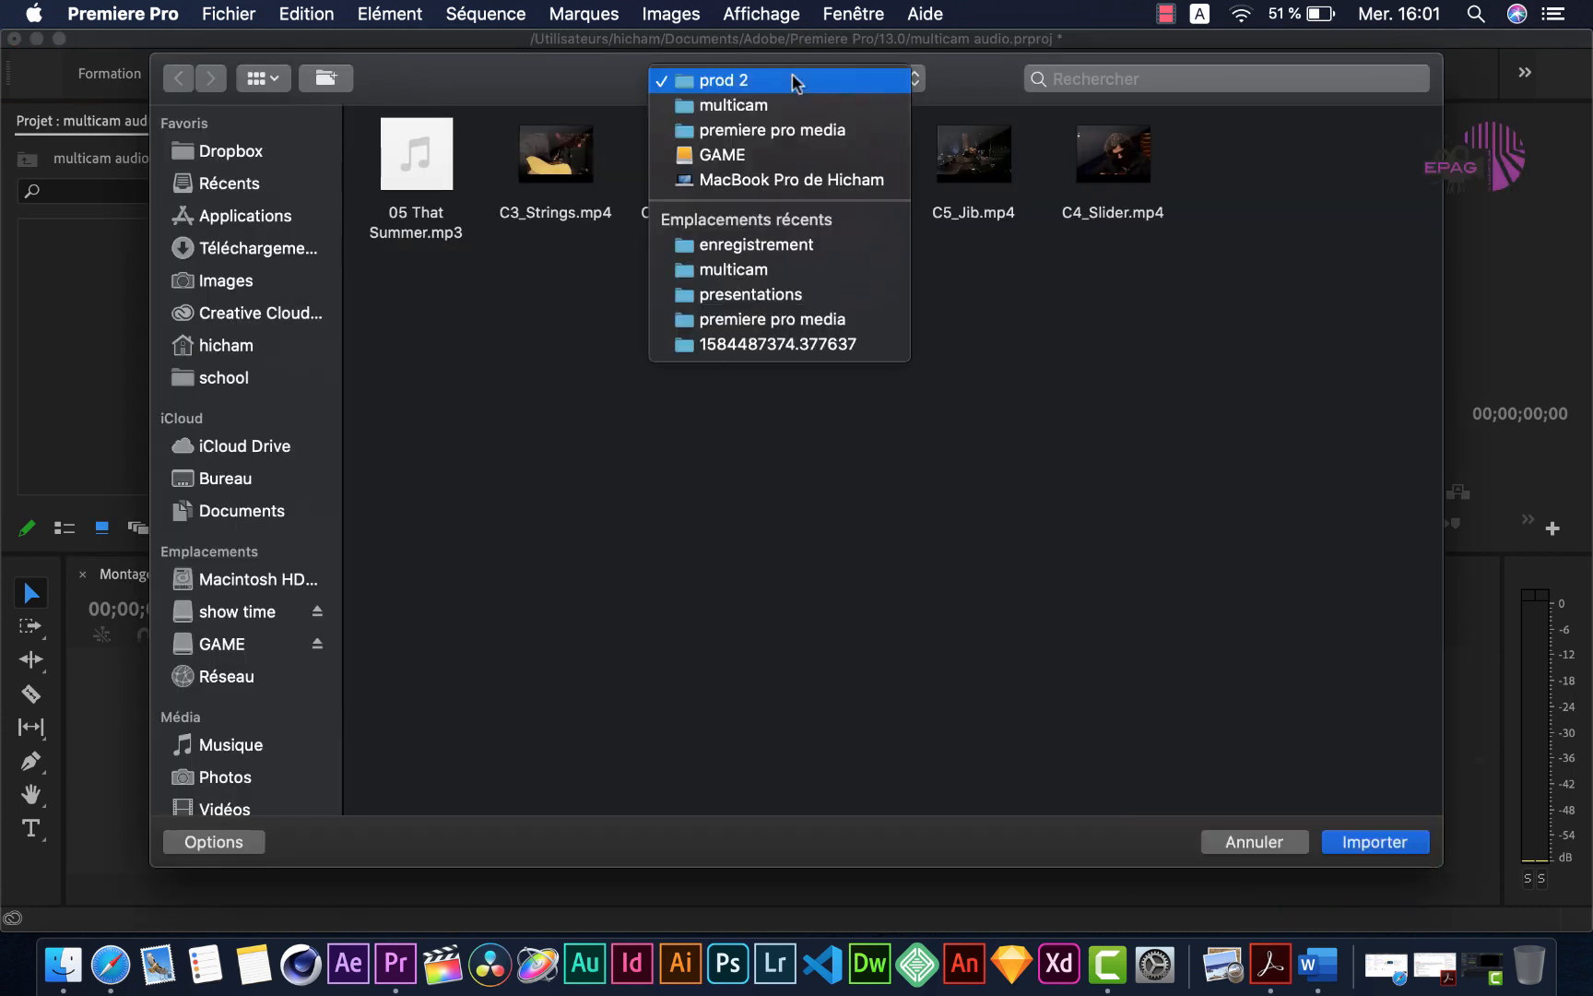
pyautogui.click(797, 128)
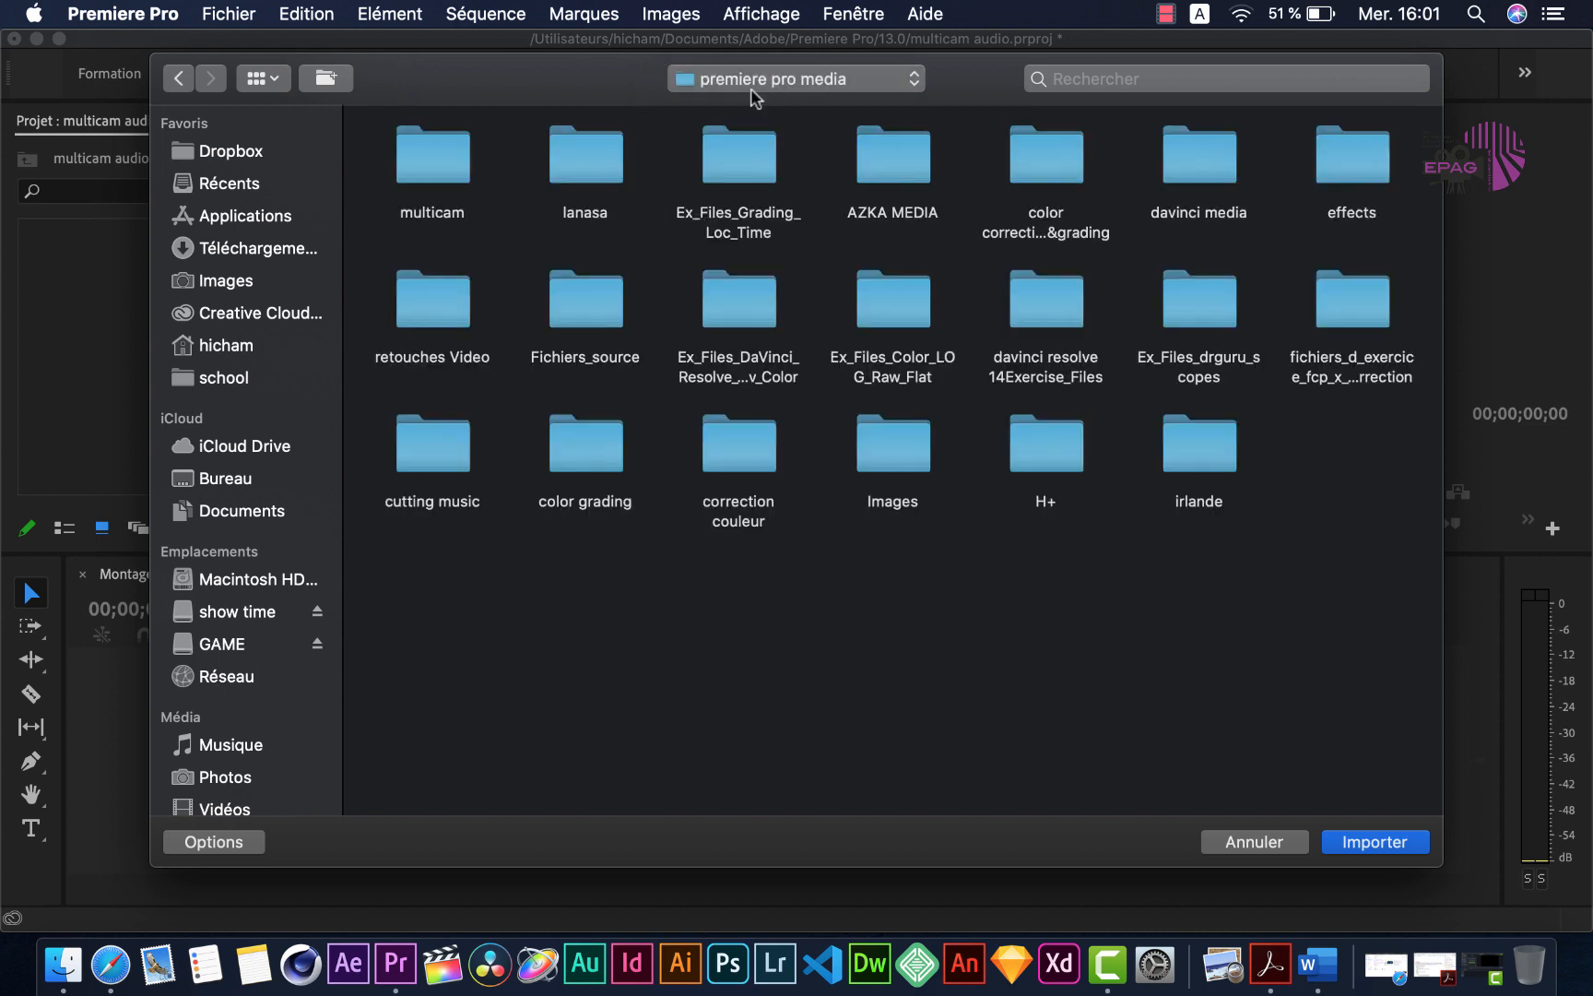
pyautogui.doubleClick(410, 172)
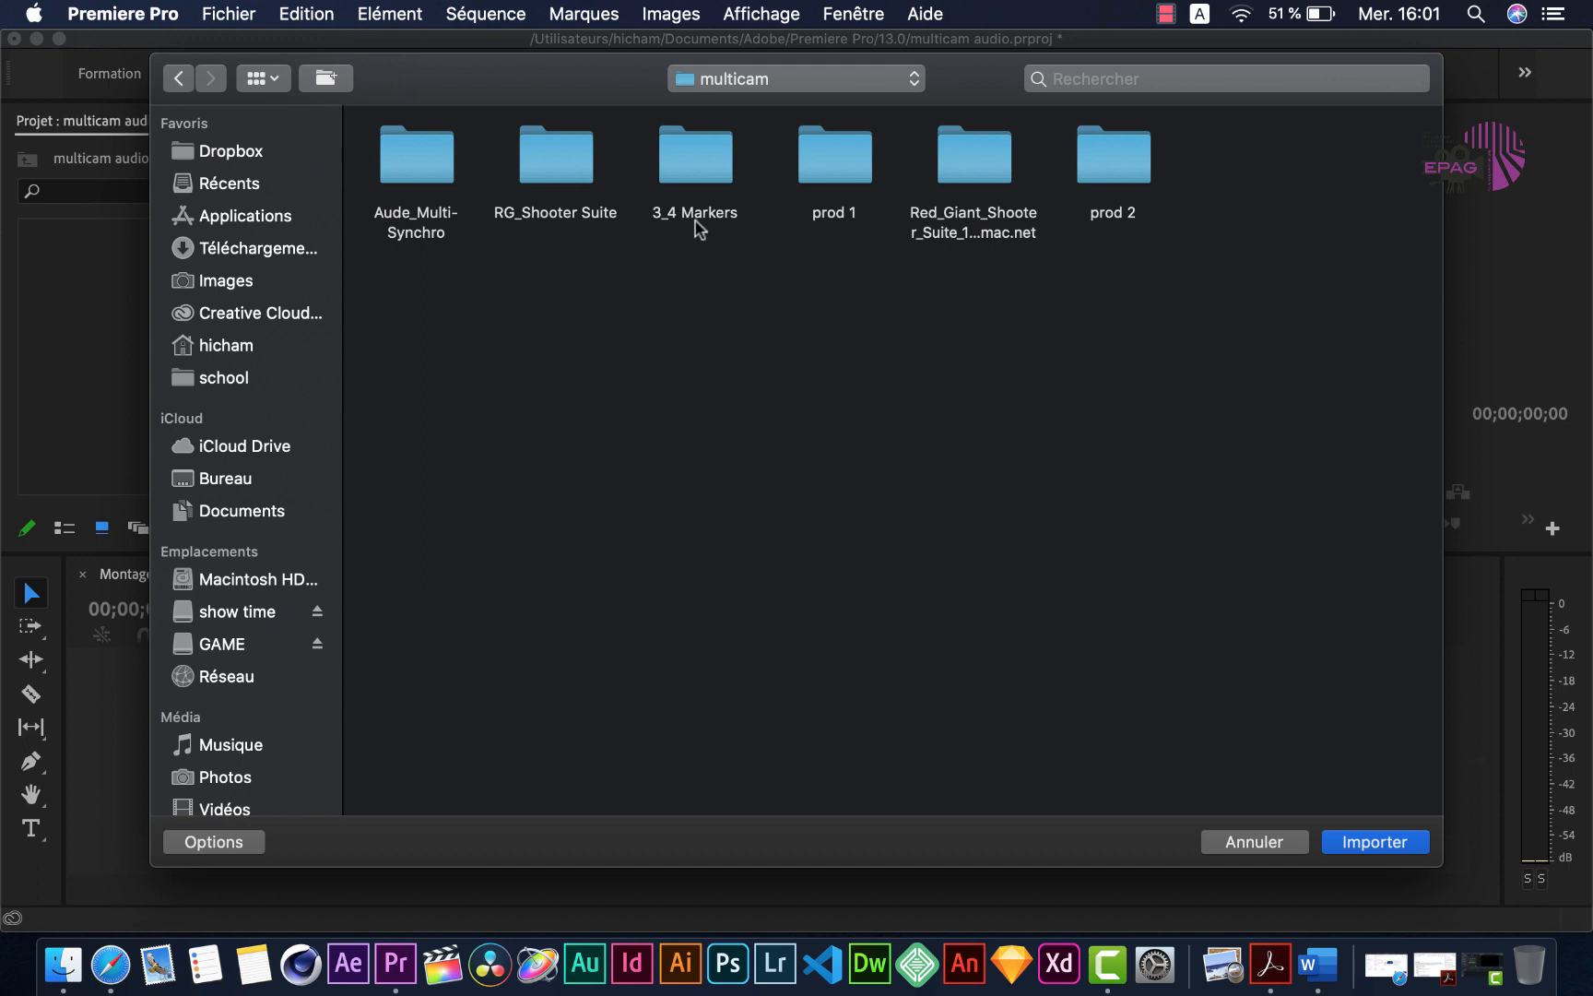
pyautogui.click(1115, 155)
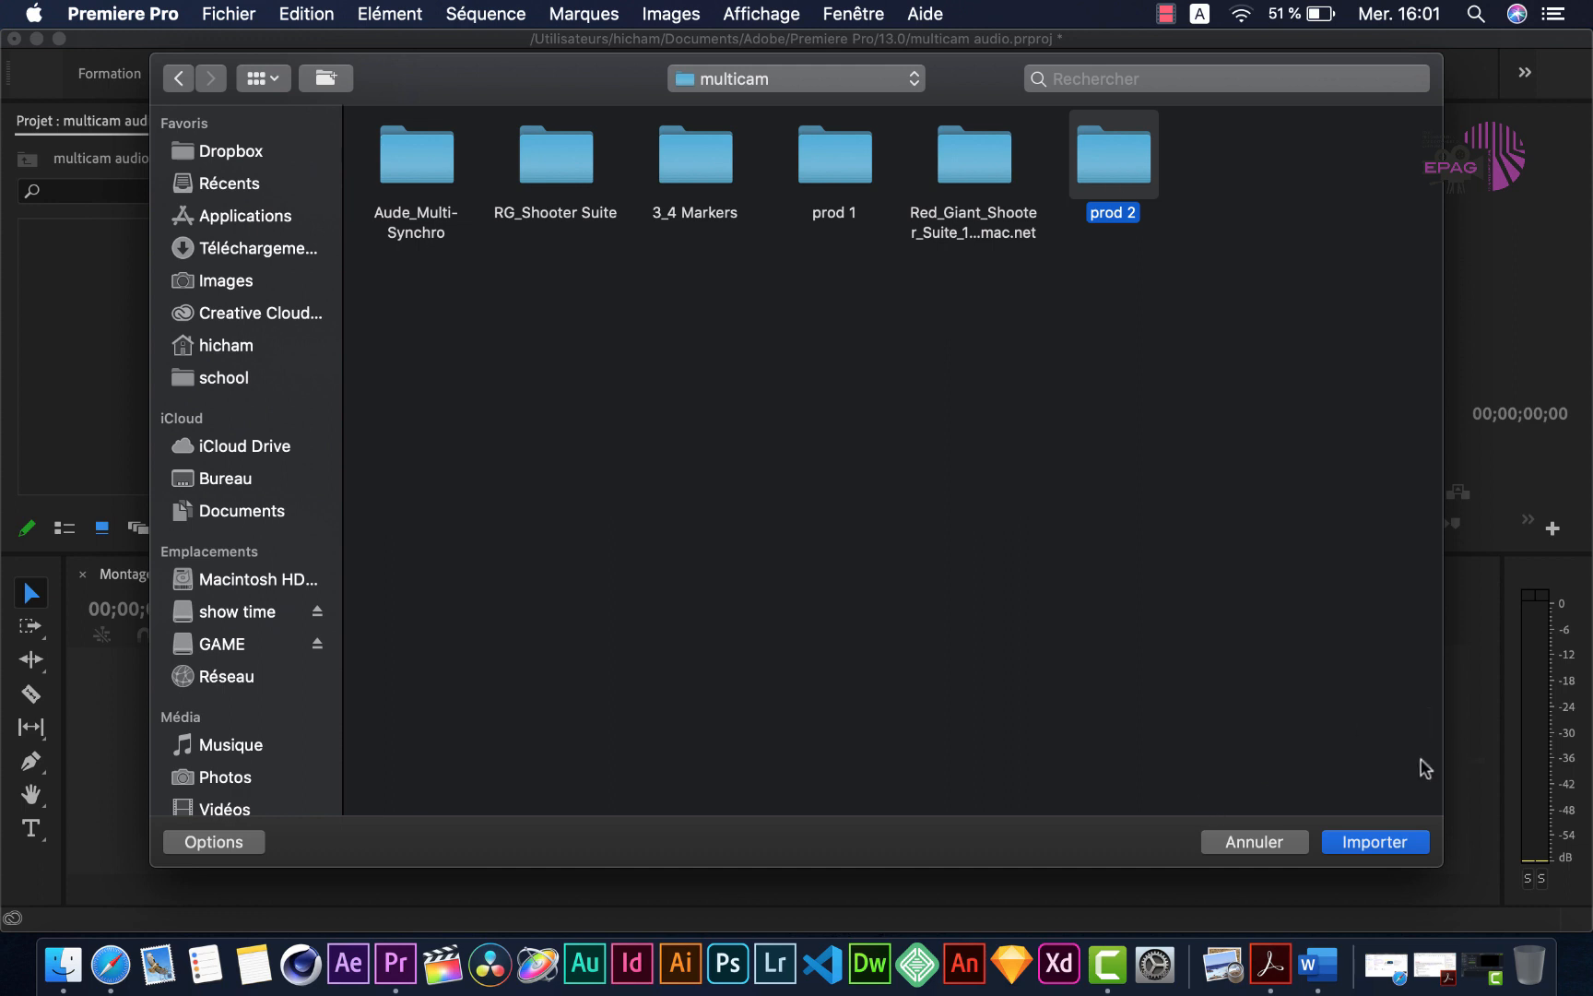
pyautogui.click(1377, 842)
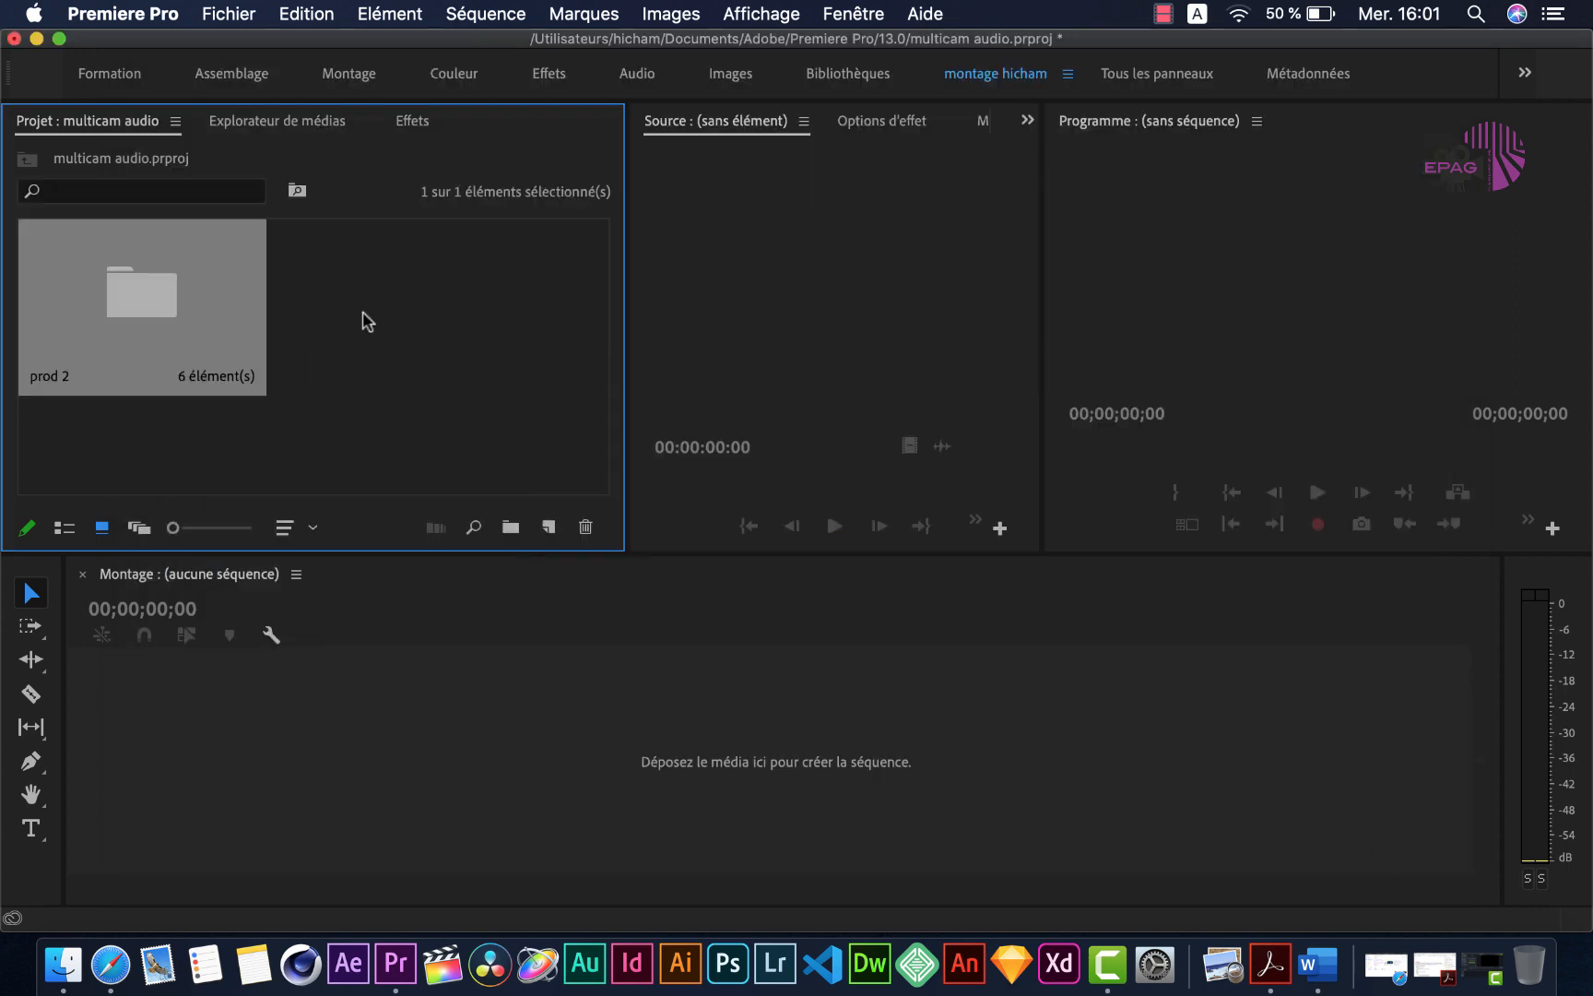
# - Open the imported "prod 2" bin and look over its media thumbnails
pyautogui.doubleClick(169, 305)
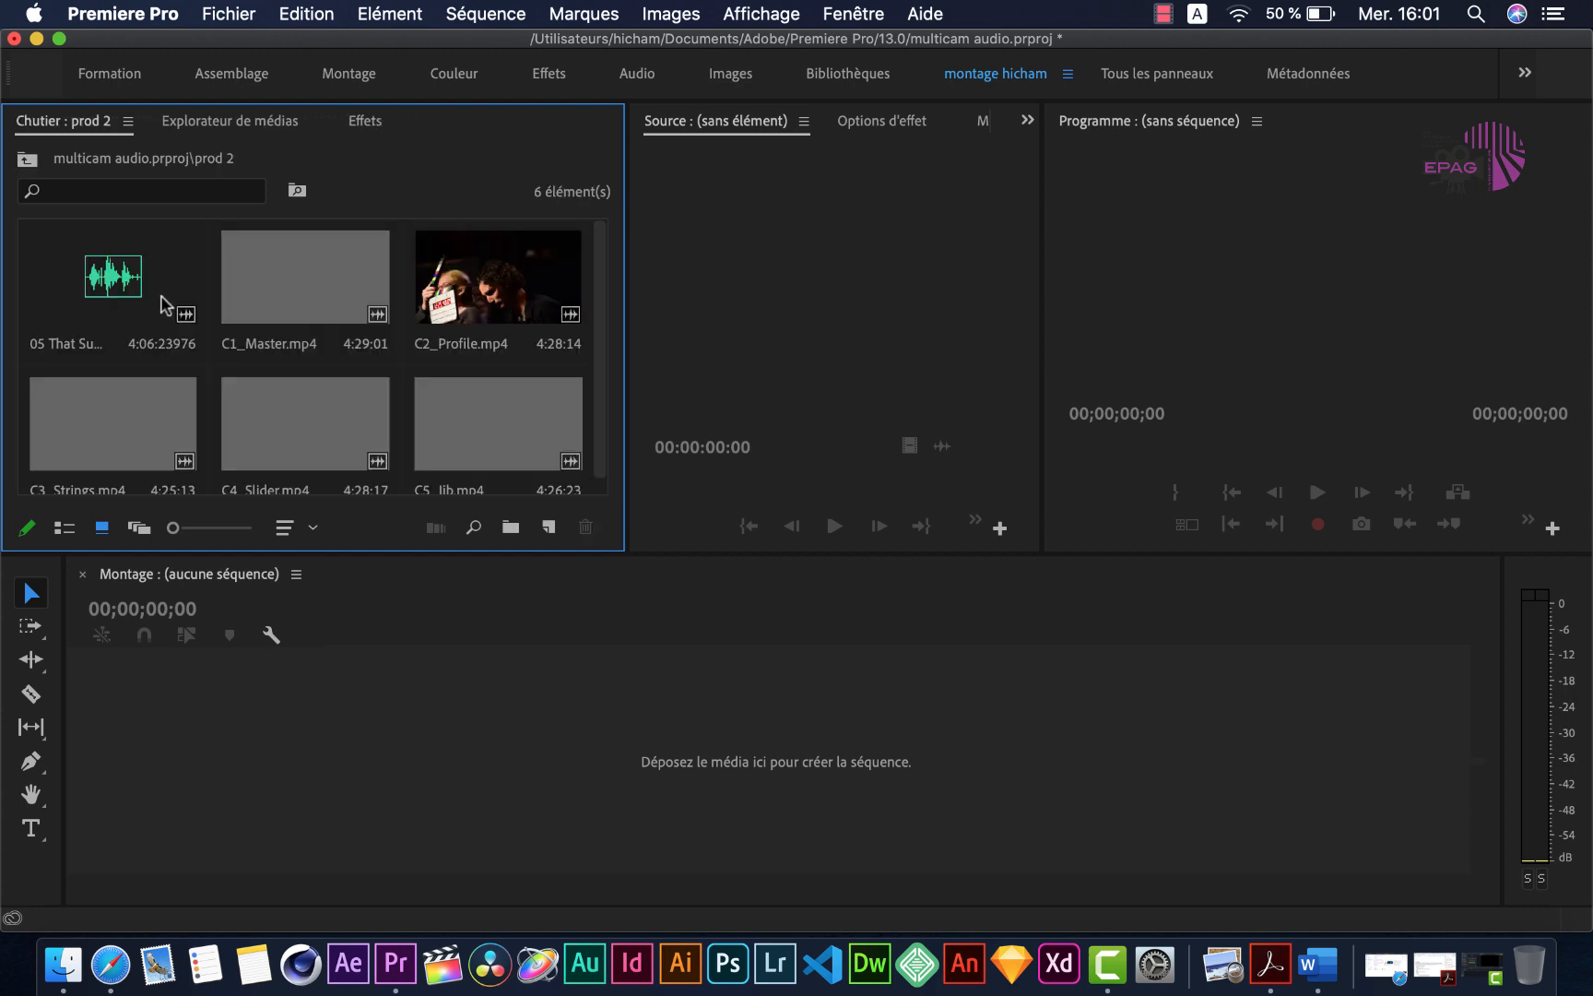
pyautogui.scroll(-1, 161, 297)
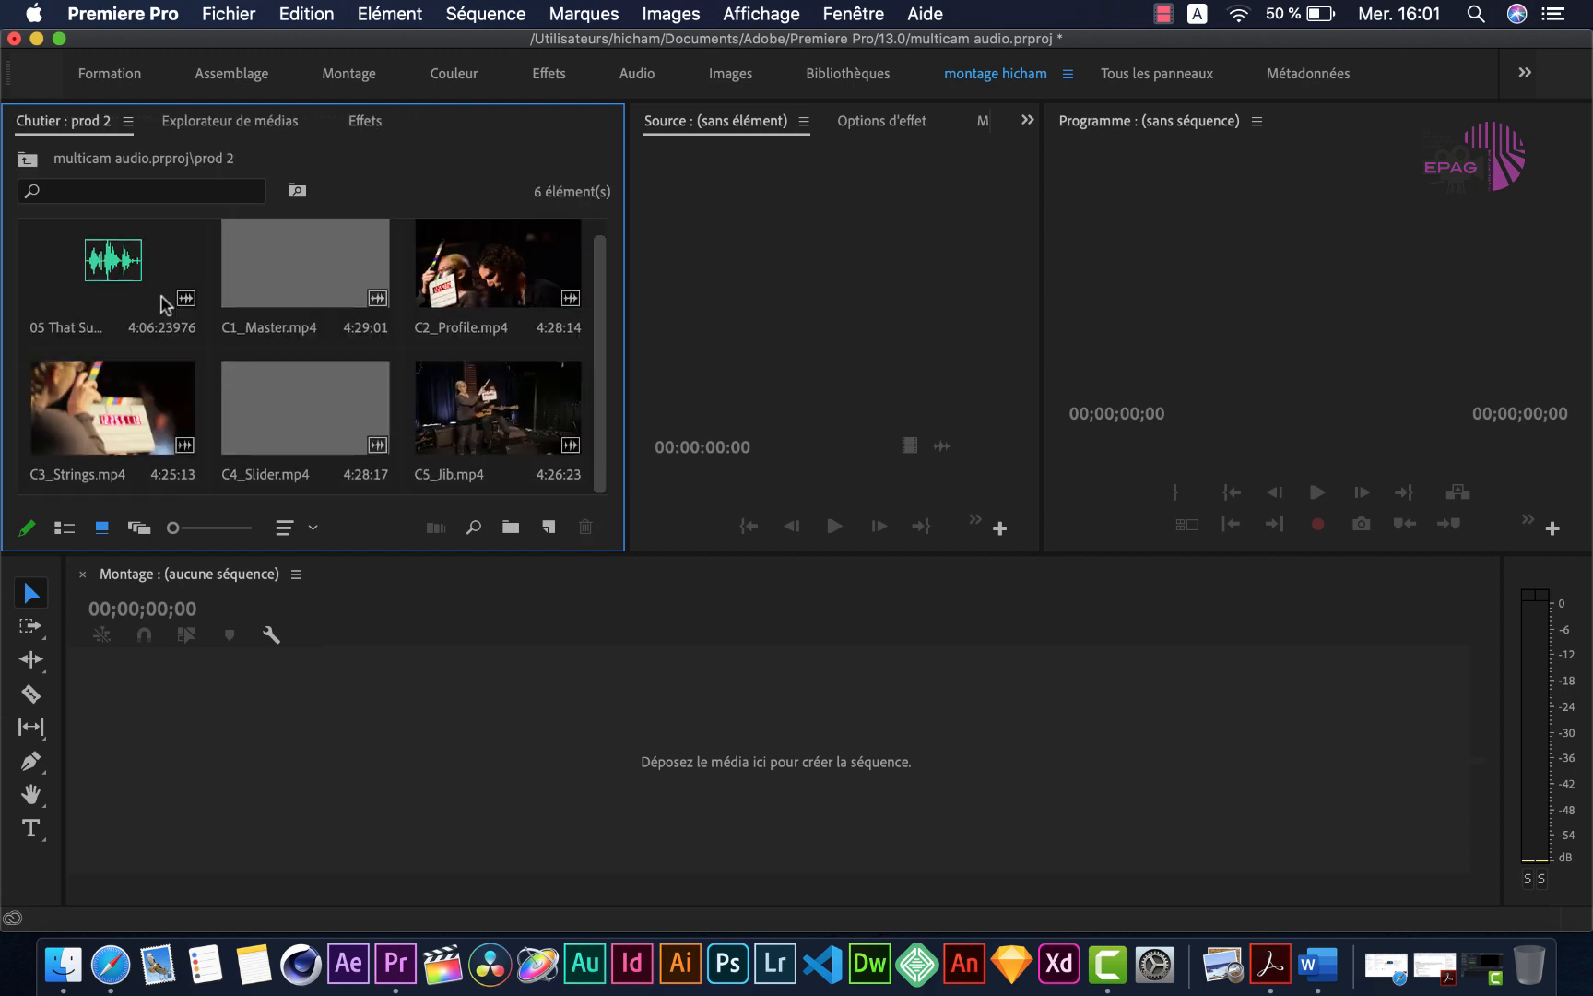
pyautogui.scroll(1, 161, 305)
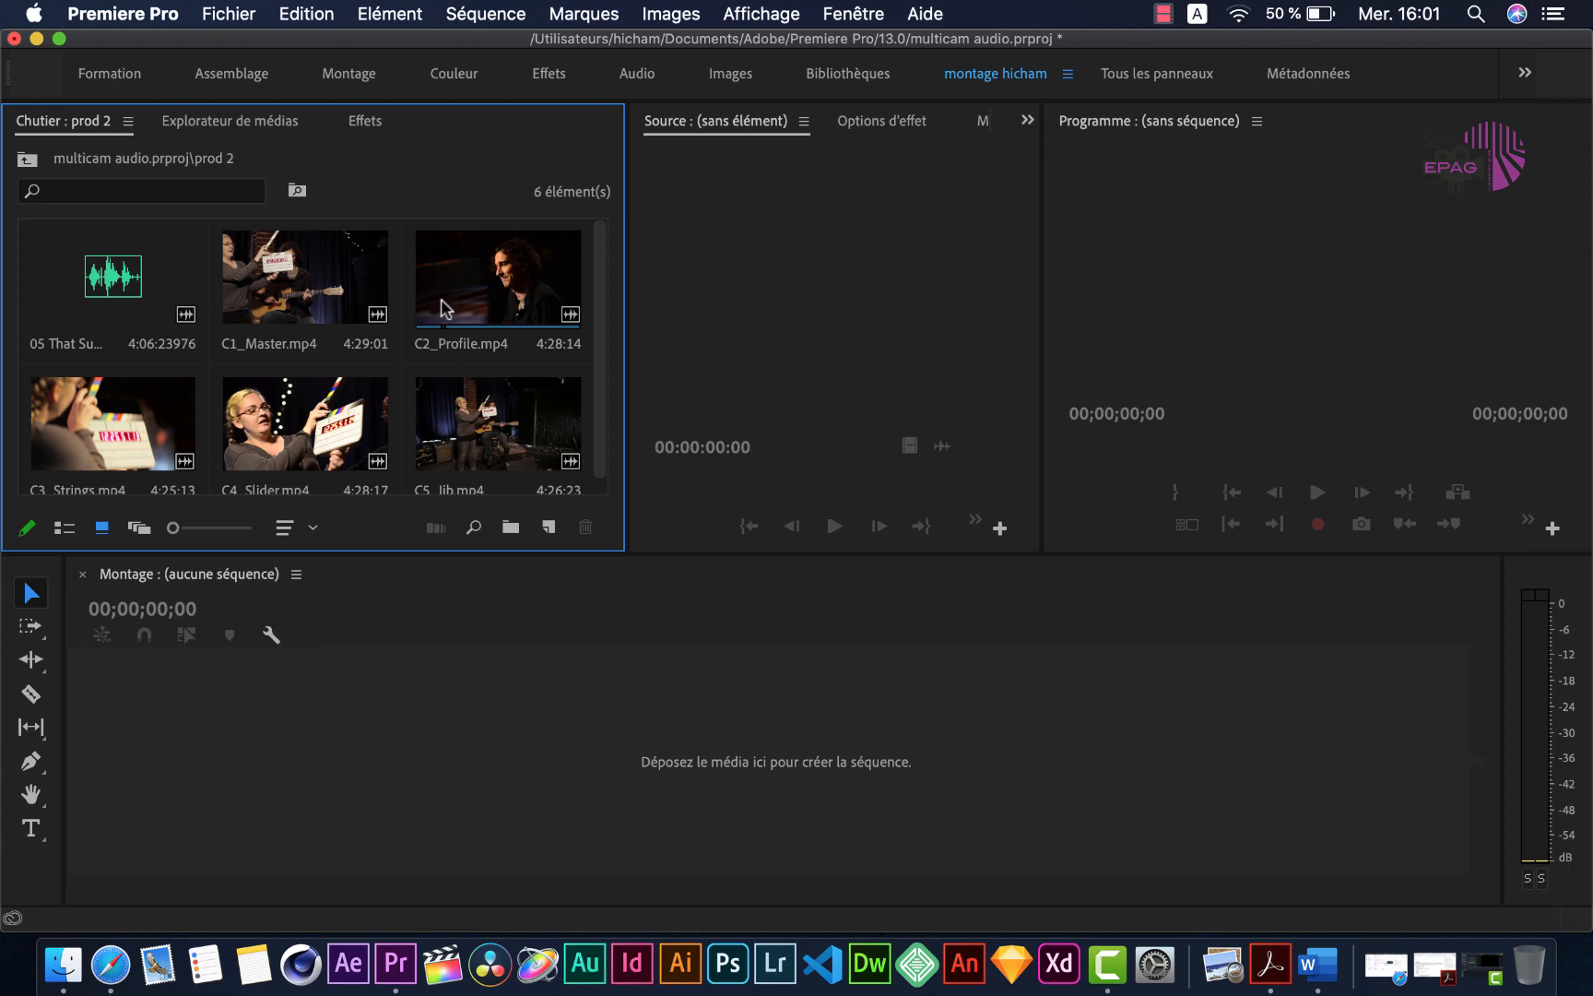
# - Preview C1_Master.mp4 in the source monitor and move its playhead to about 00:01:42:00
pyautogui.doubleClick(267, 281)
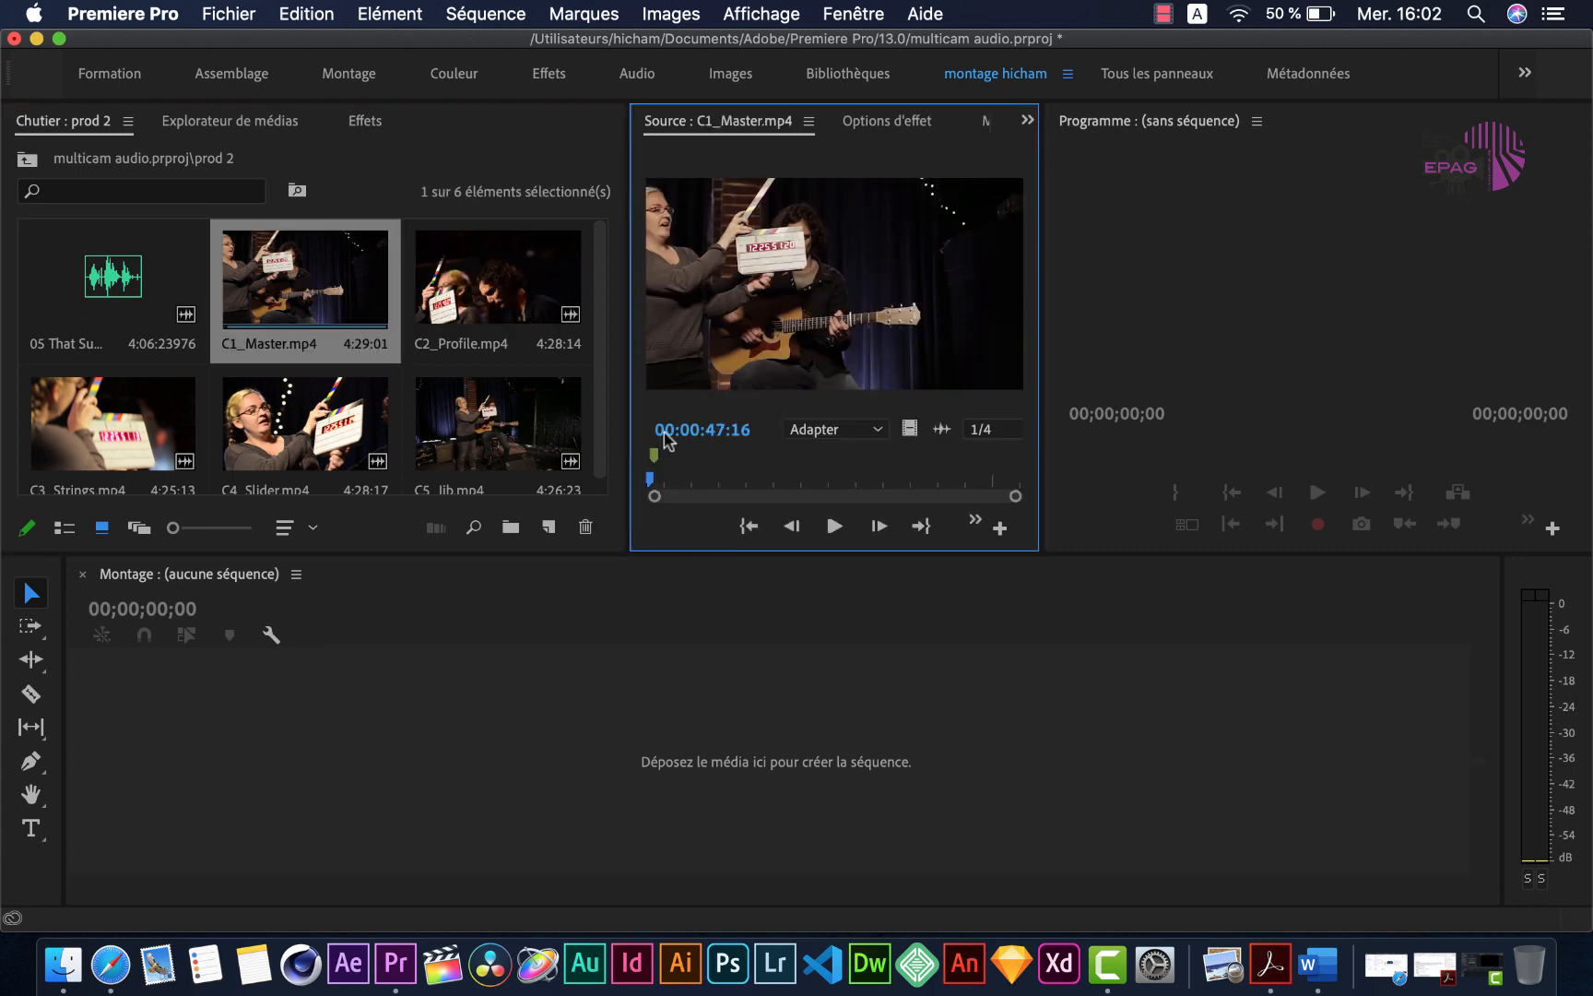
pyautogui.moveTo(651, 477); pyautogui.dragTo(724, 481)
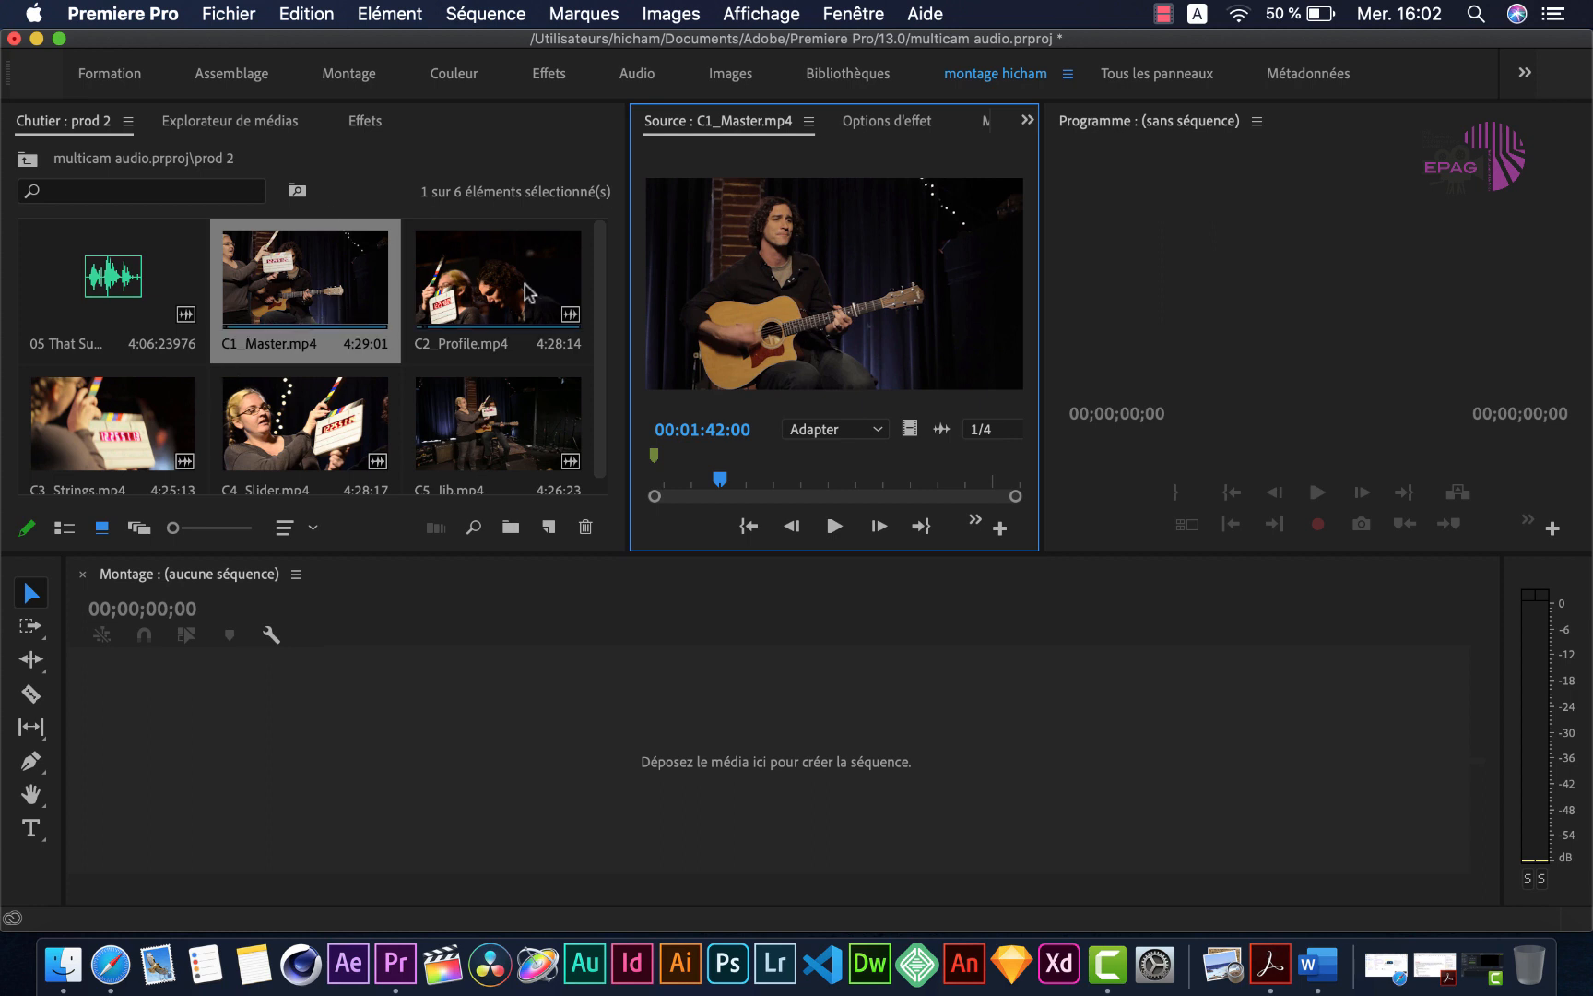
pyautogui.click(107, 280)
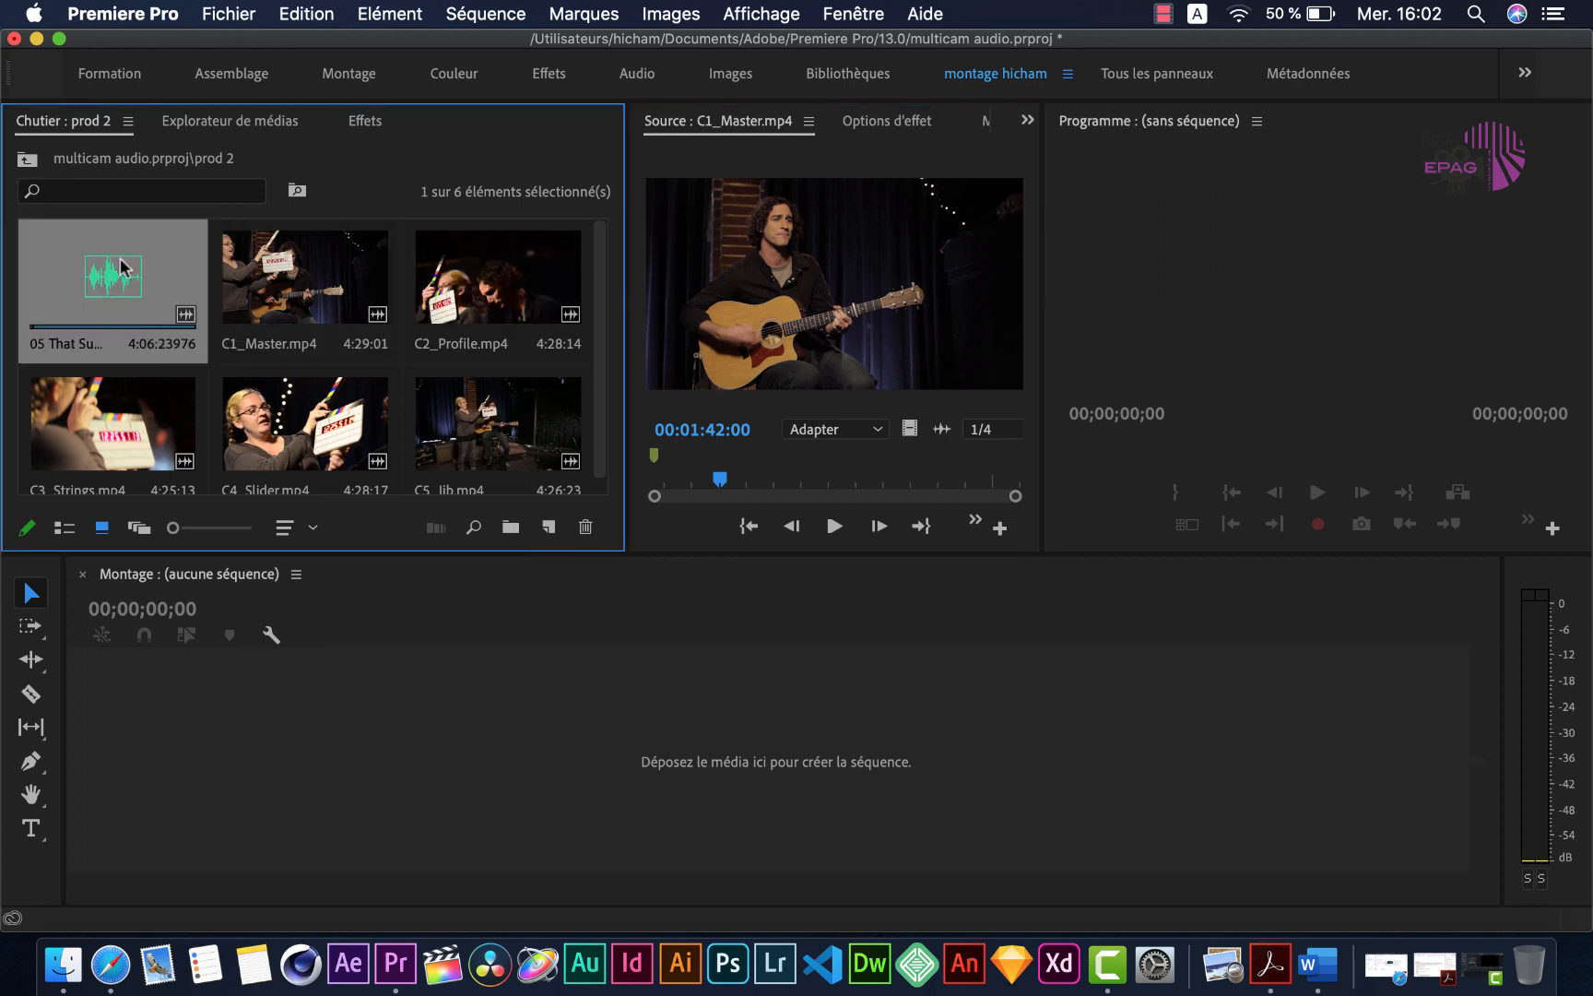
pyautogui.scroll(-1, 609, 310)
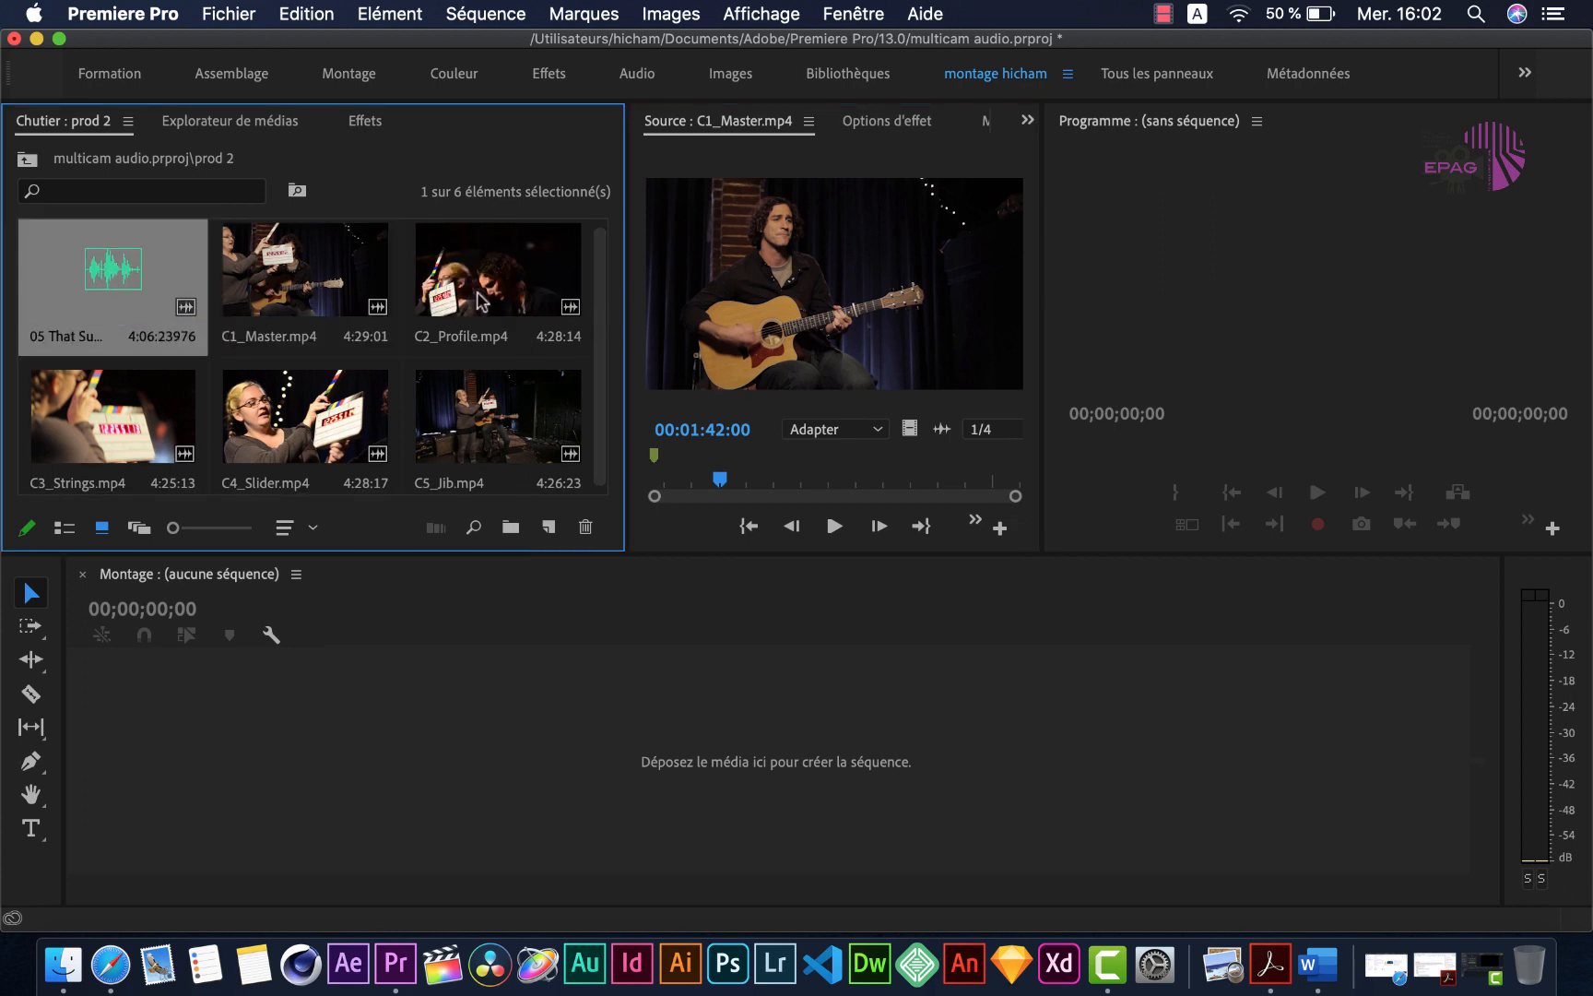
# - Select the five video clips from C1_Master.mp4 to C5_Jib.mp4 and start creating a multi-camera source sequence from them
pyautogui.click(293, 293)
pyautogui.scroll(1, 606, 270)
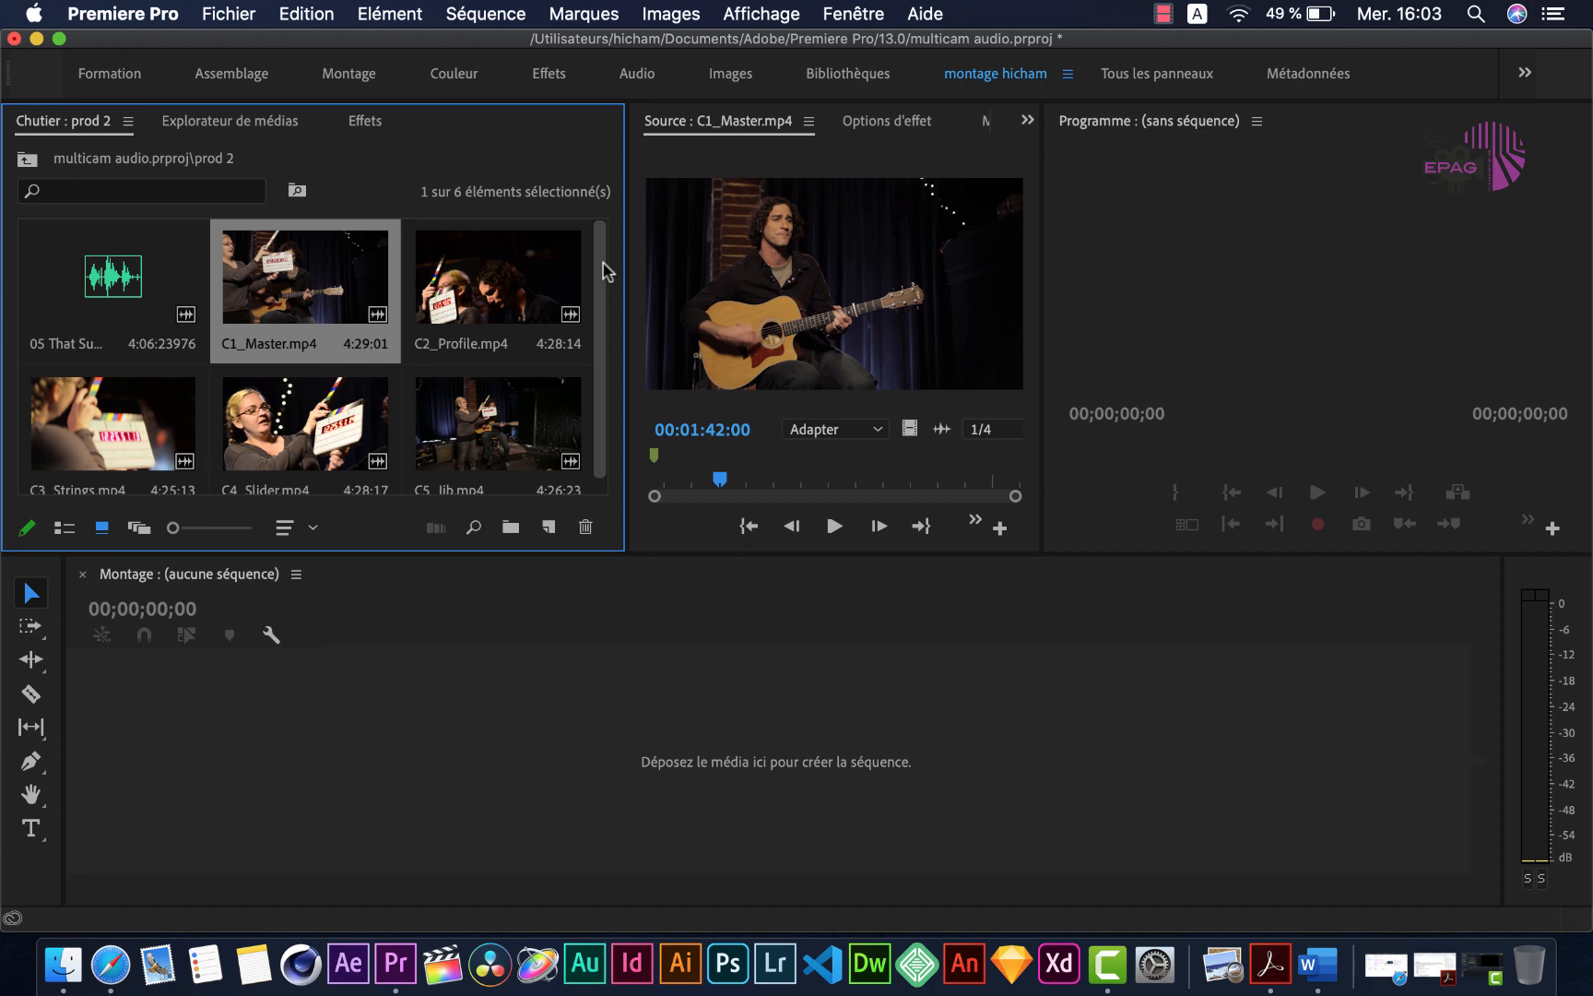
pyautogui.scroll(-1, 604, 309)
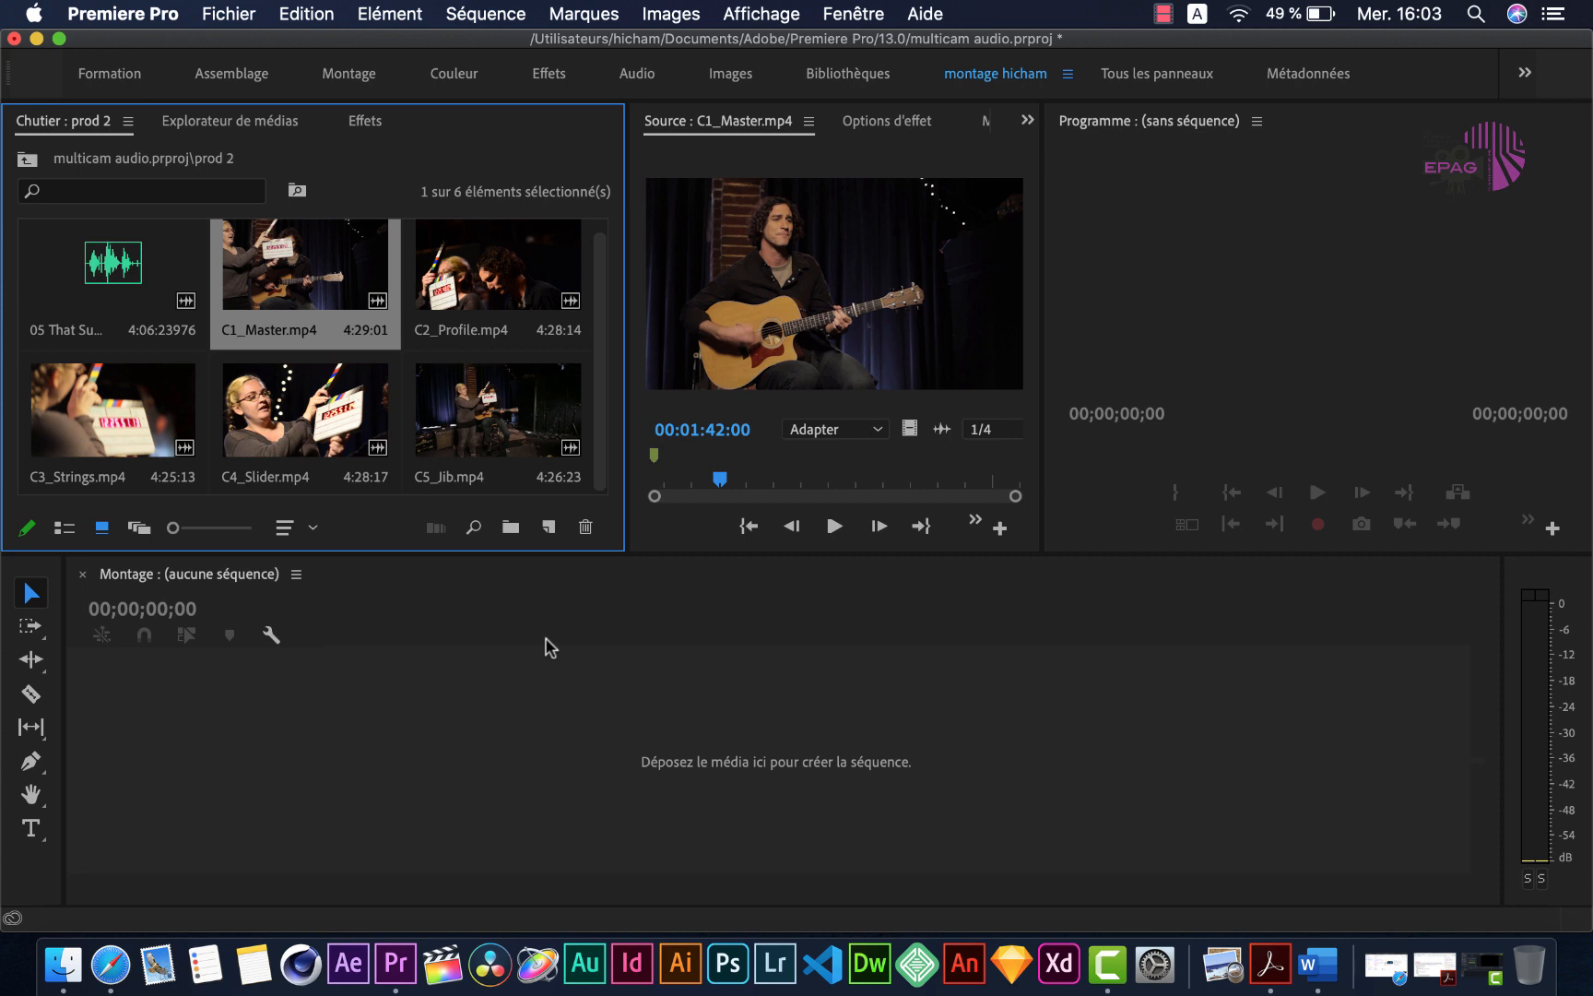
pyautogui.scroll(1, 599, 434)
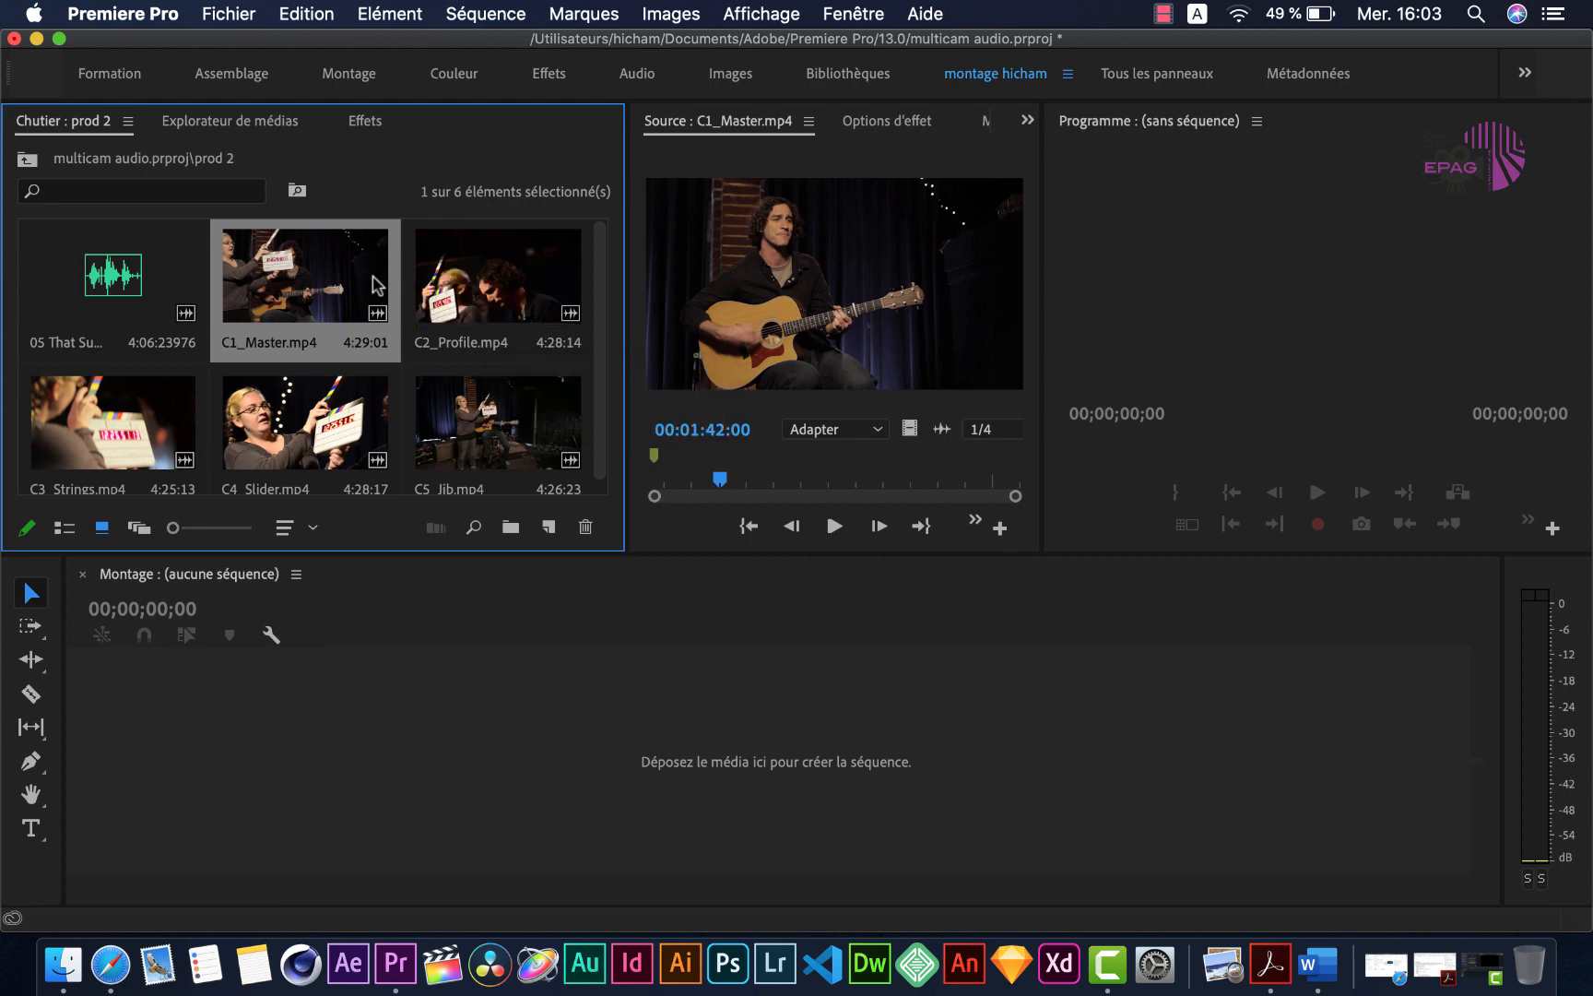
pyautogui.keyDown('shift'); pyautogui.click(500, 411); pyautogui.keyUp('shift')
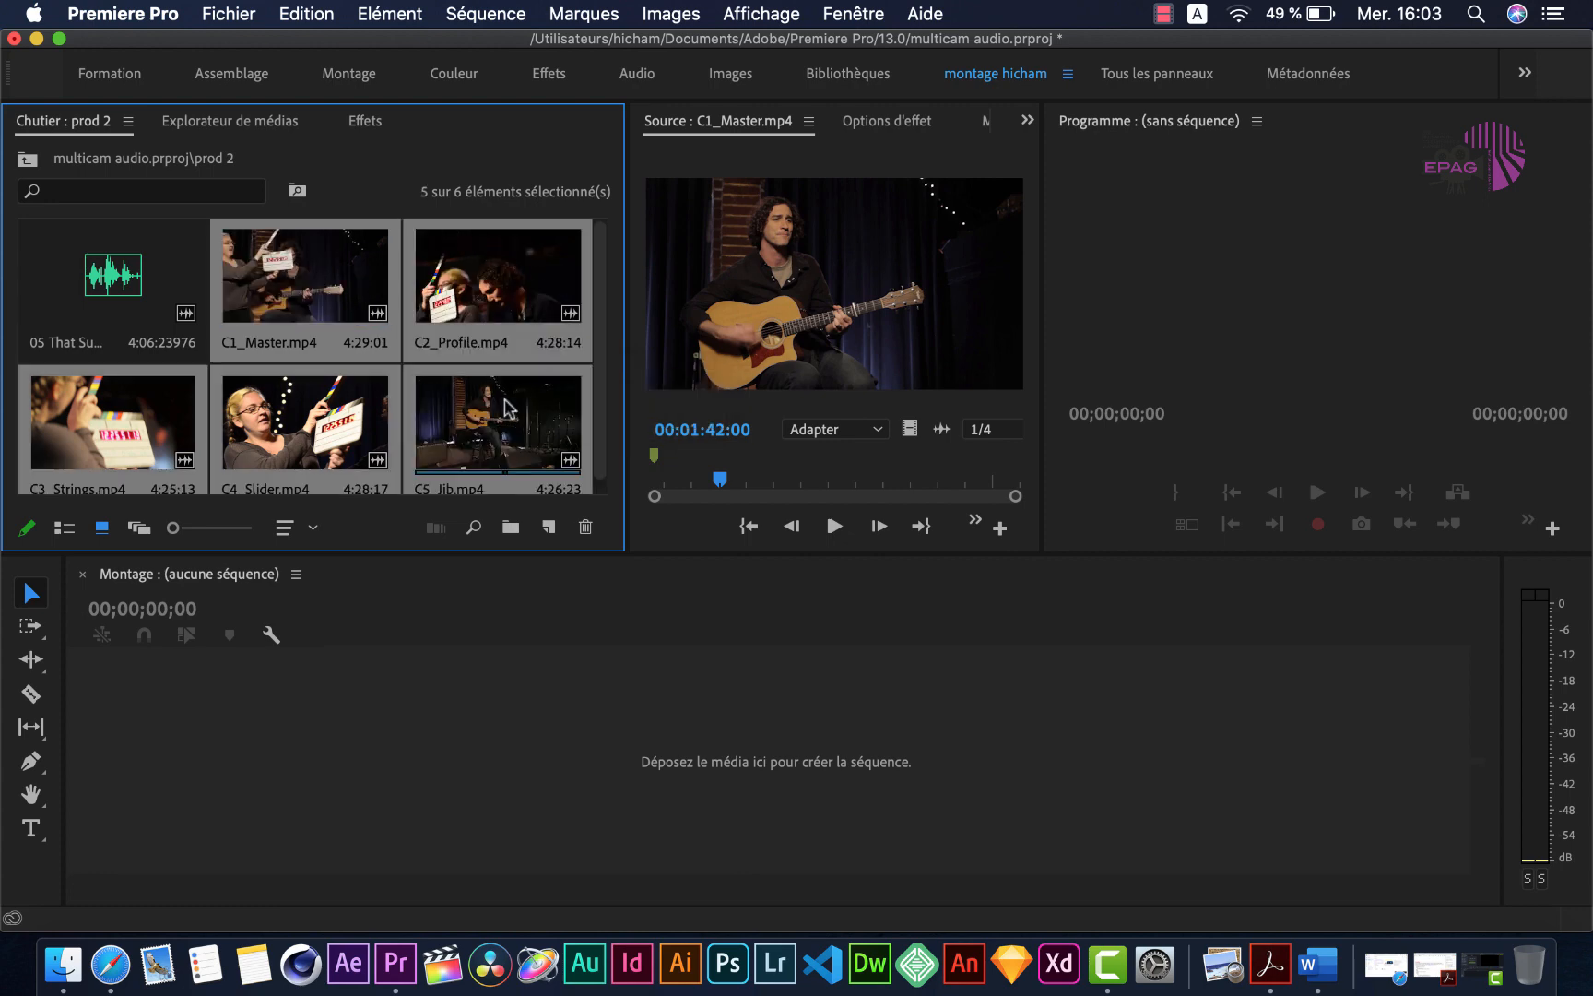
pyautogui.rightClick(511, 273)
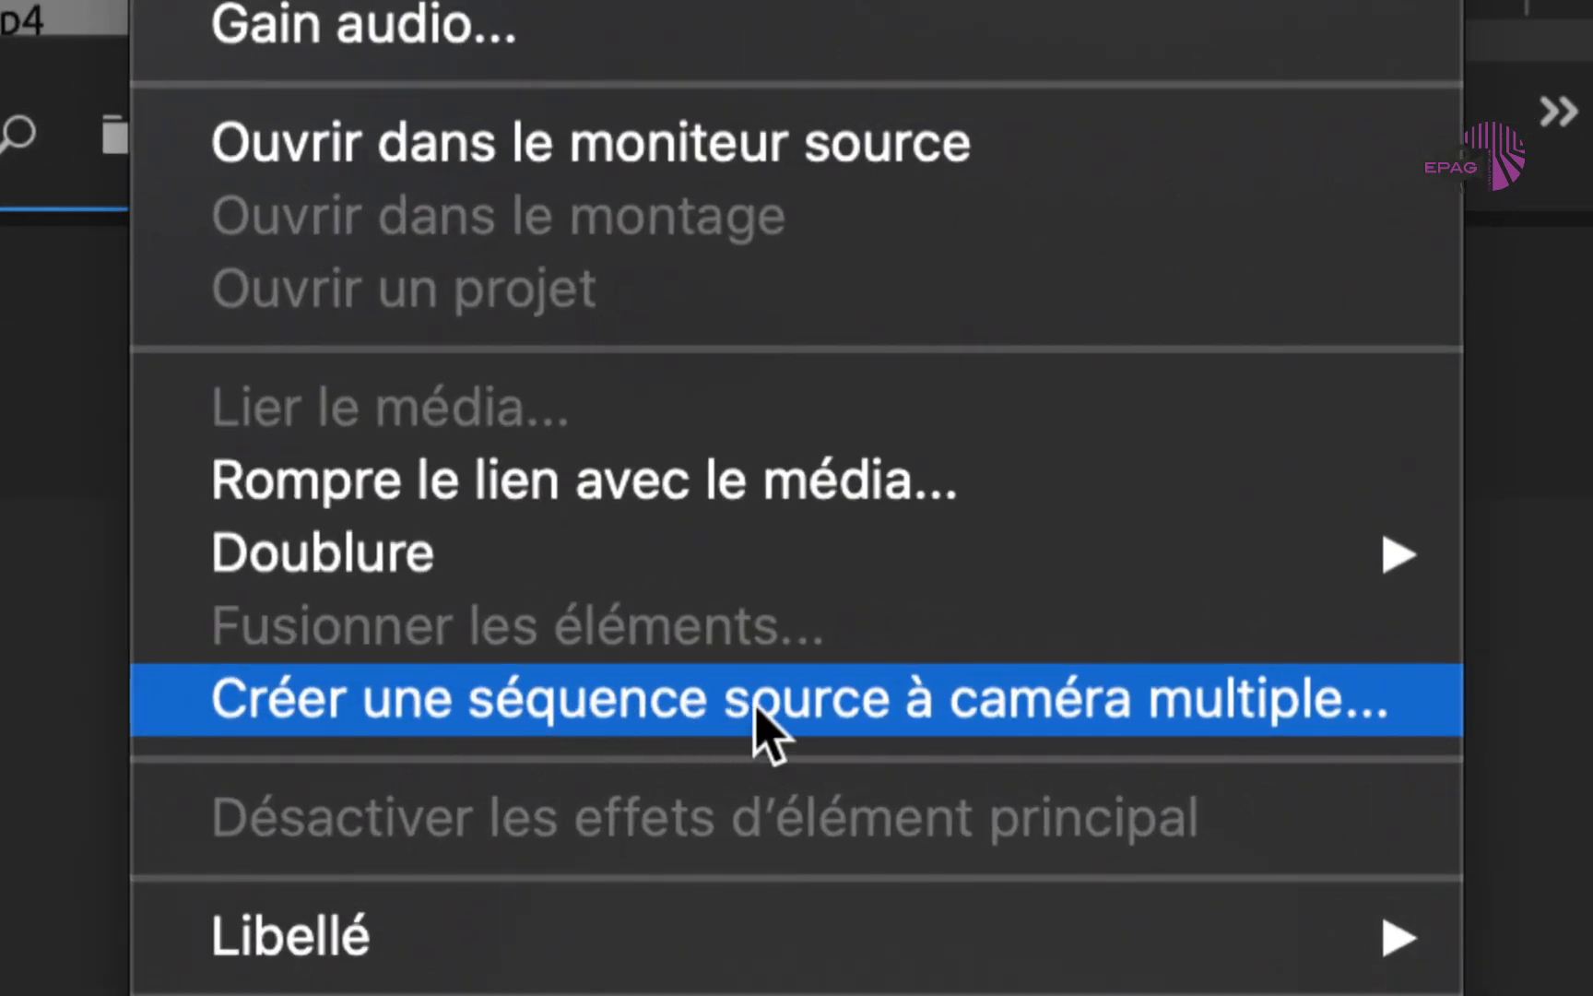
pyautogui.click(756, 708)
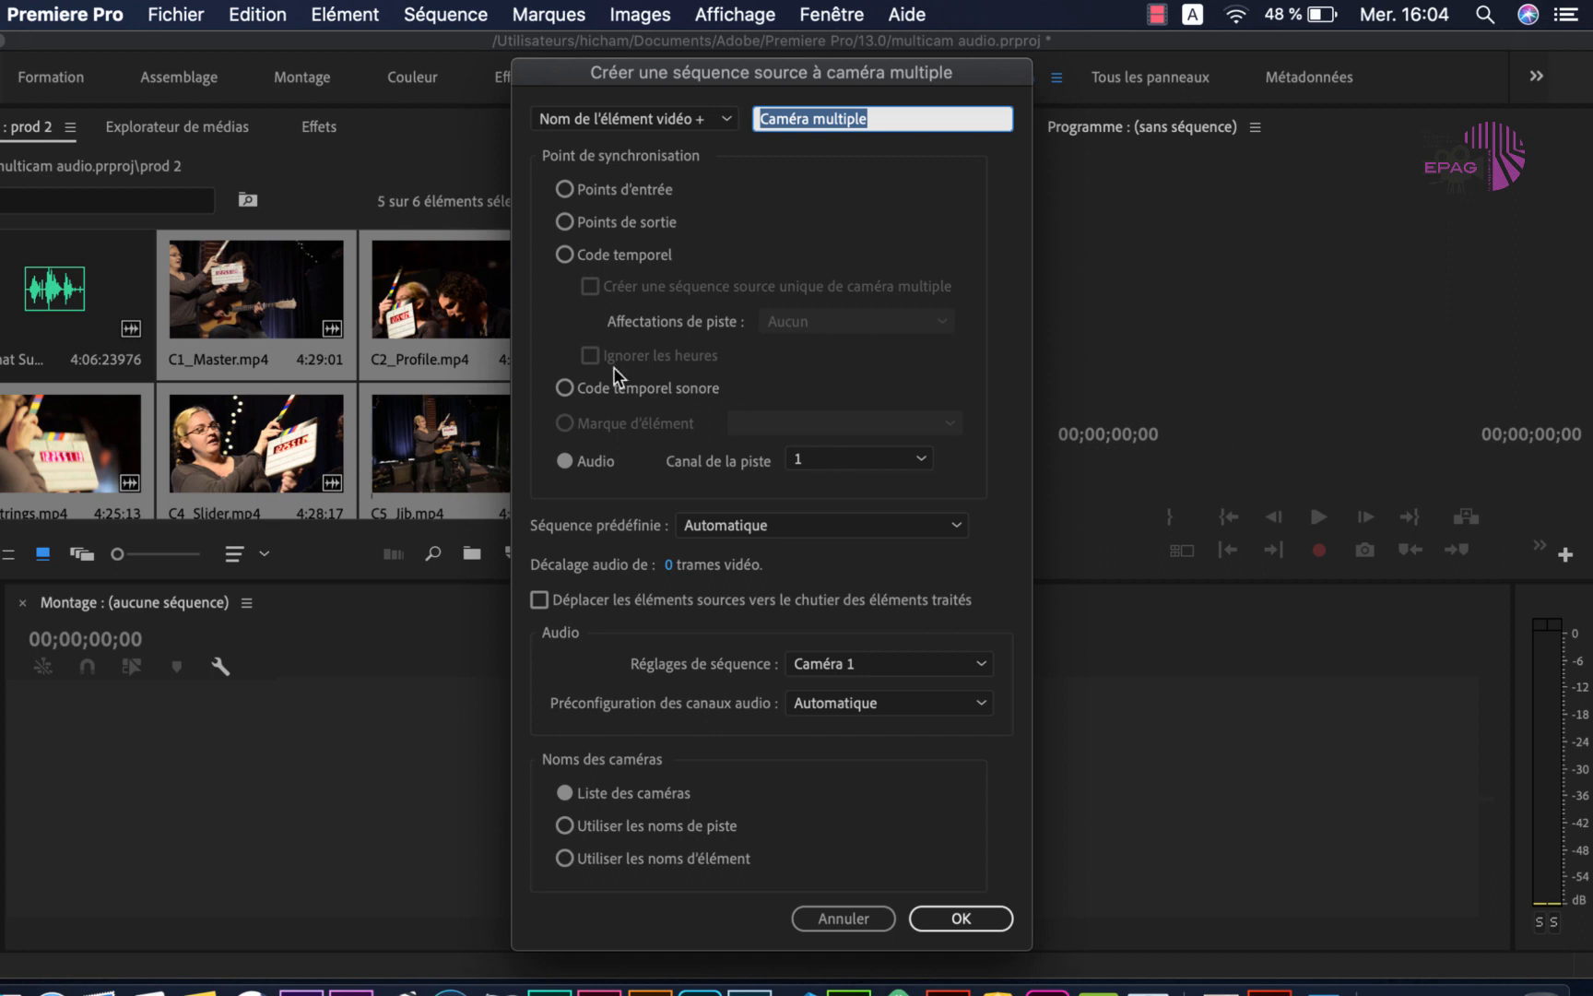
# - Create the multi-camera source sequence with audio synchronisation on track channel 1, automatic sequence preset and camera-list names
pyautogui.click(922, 457)
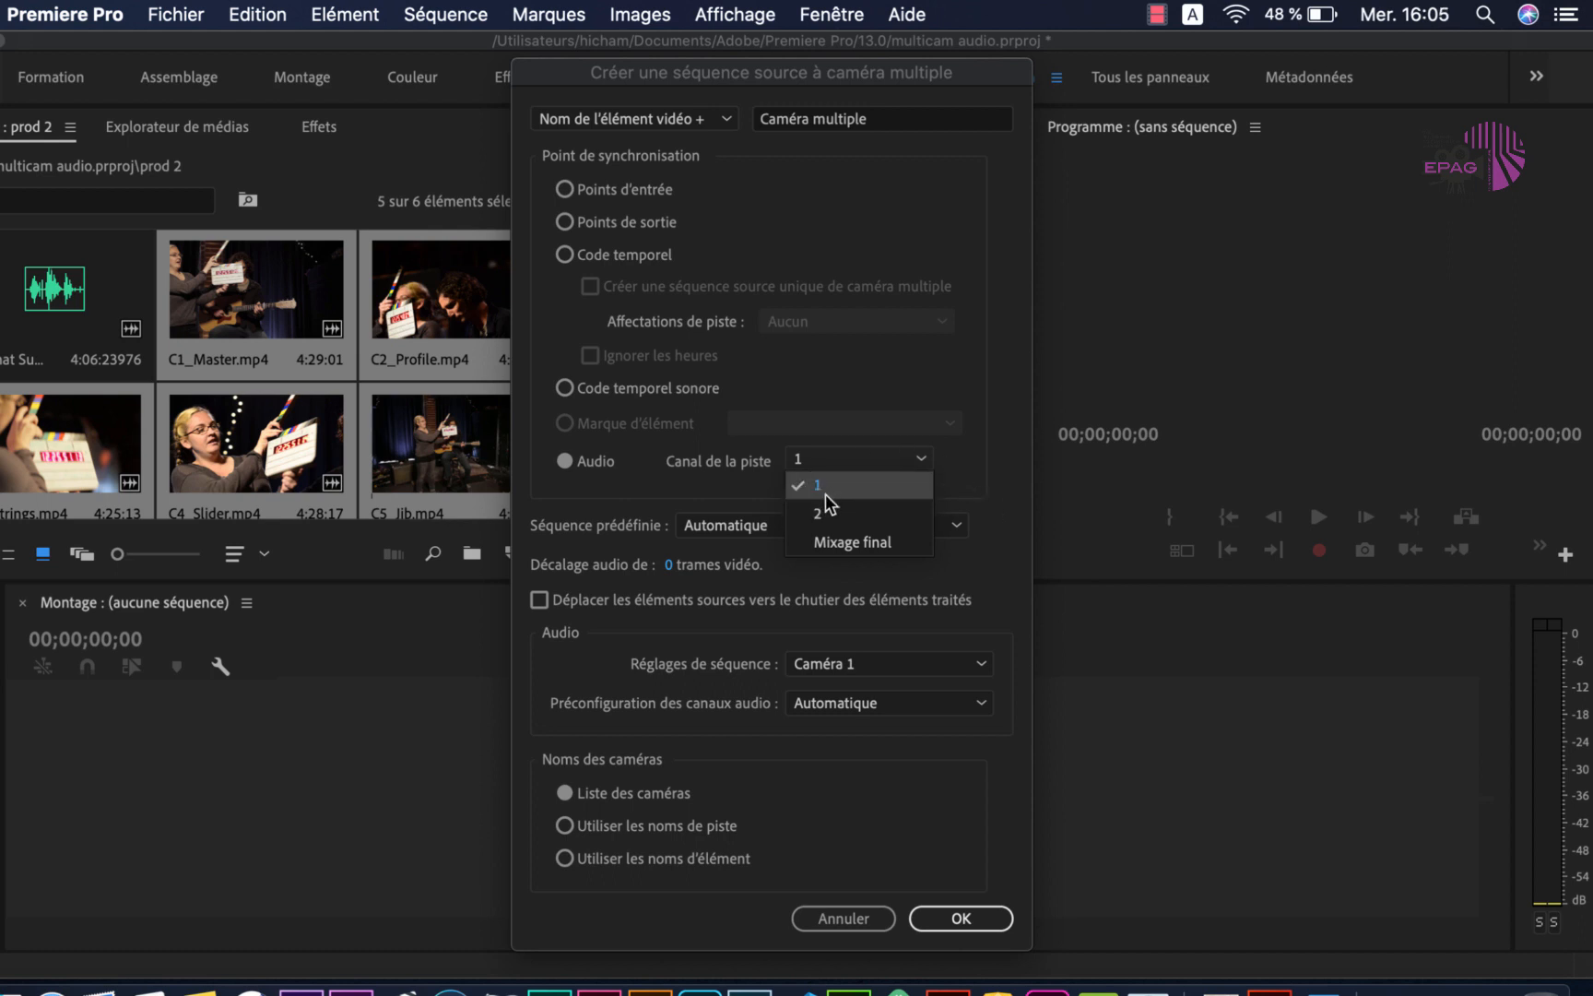
pyautogui.click(970, 458)
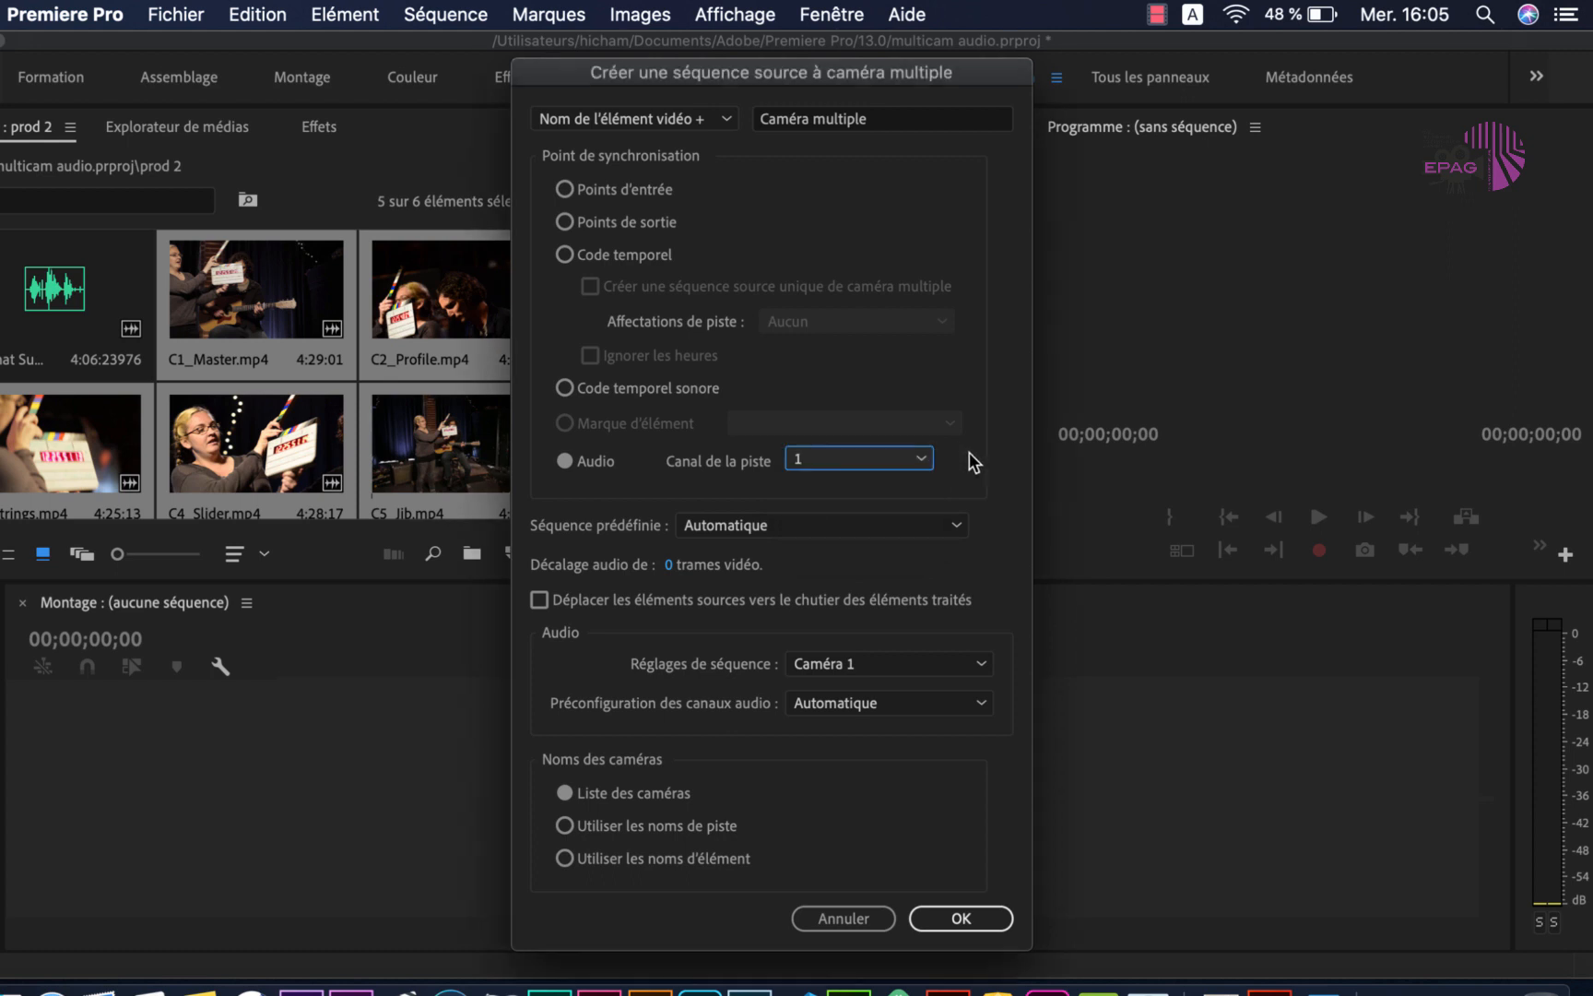
pyautogui.click(918, 458)
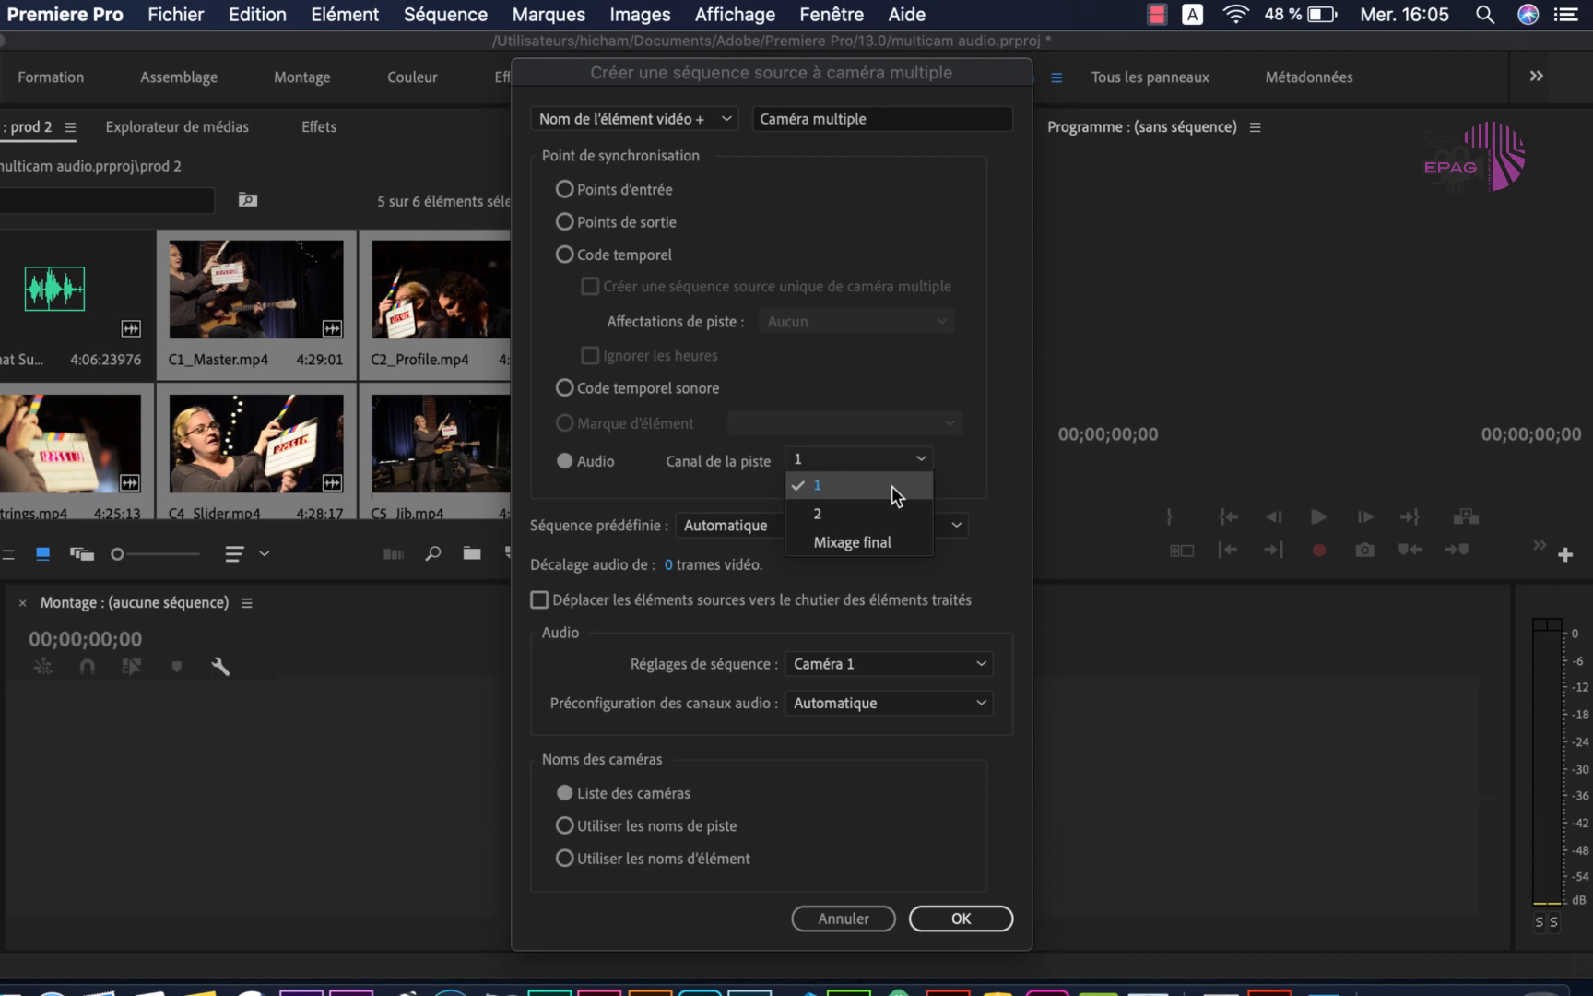
pyautogui.click(973, 465)
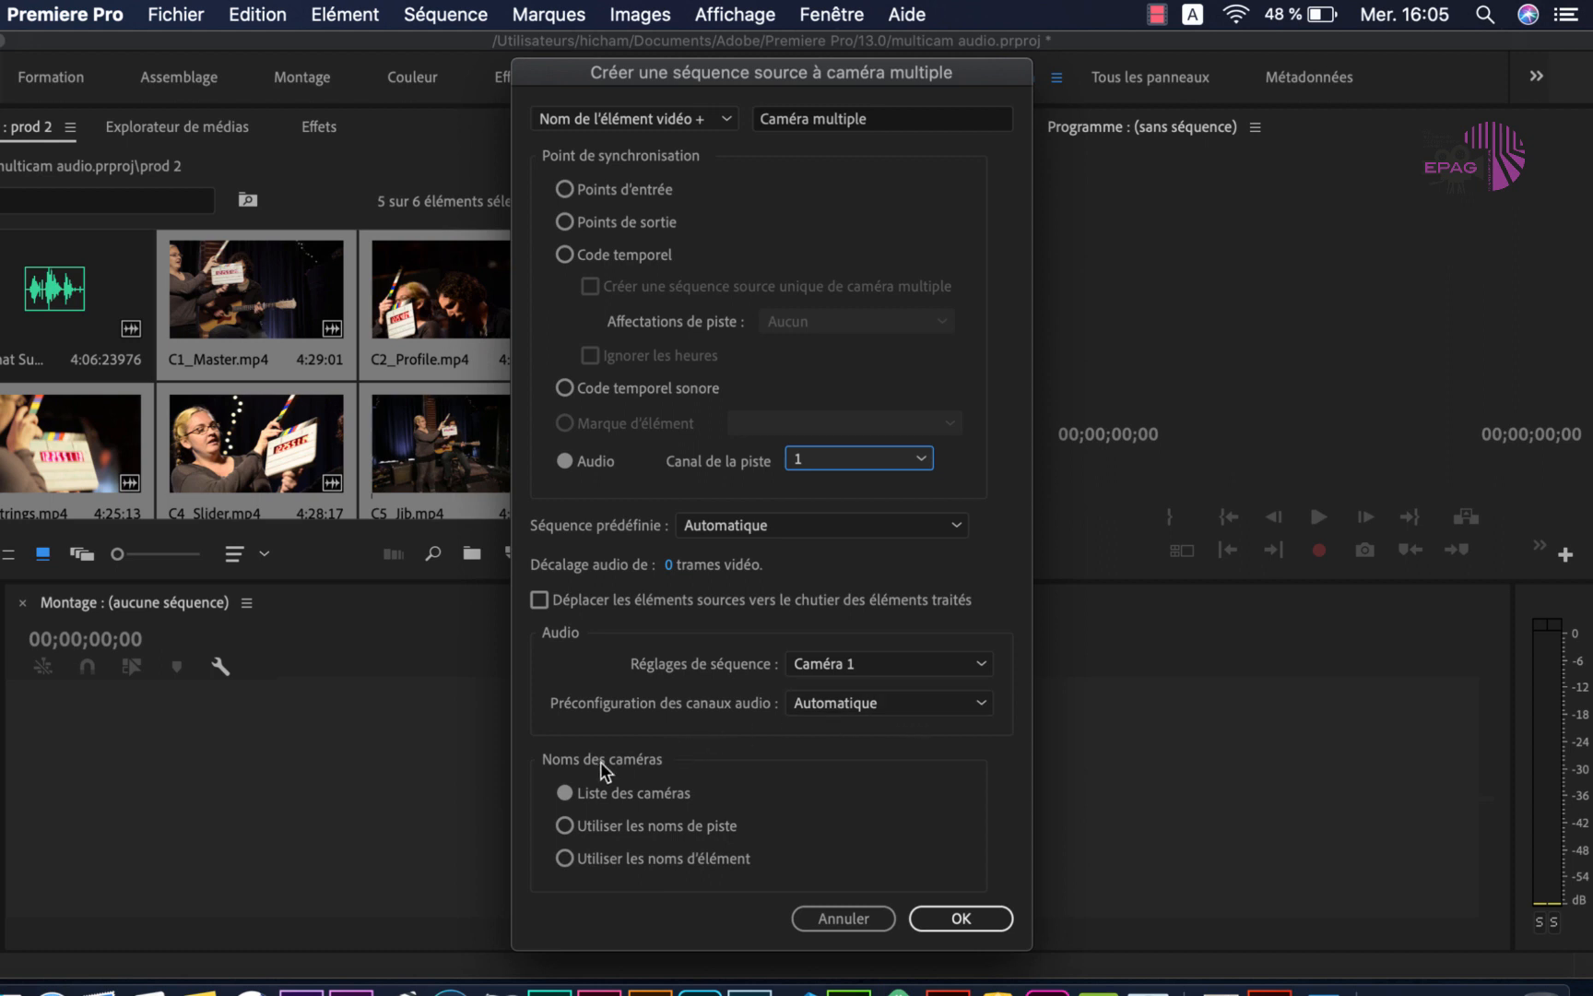
pyautogui.click(988, 917)
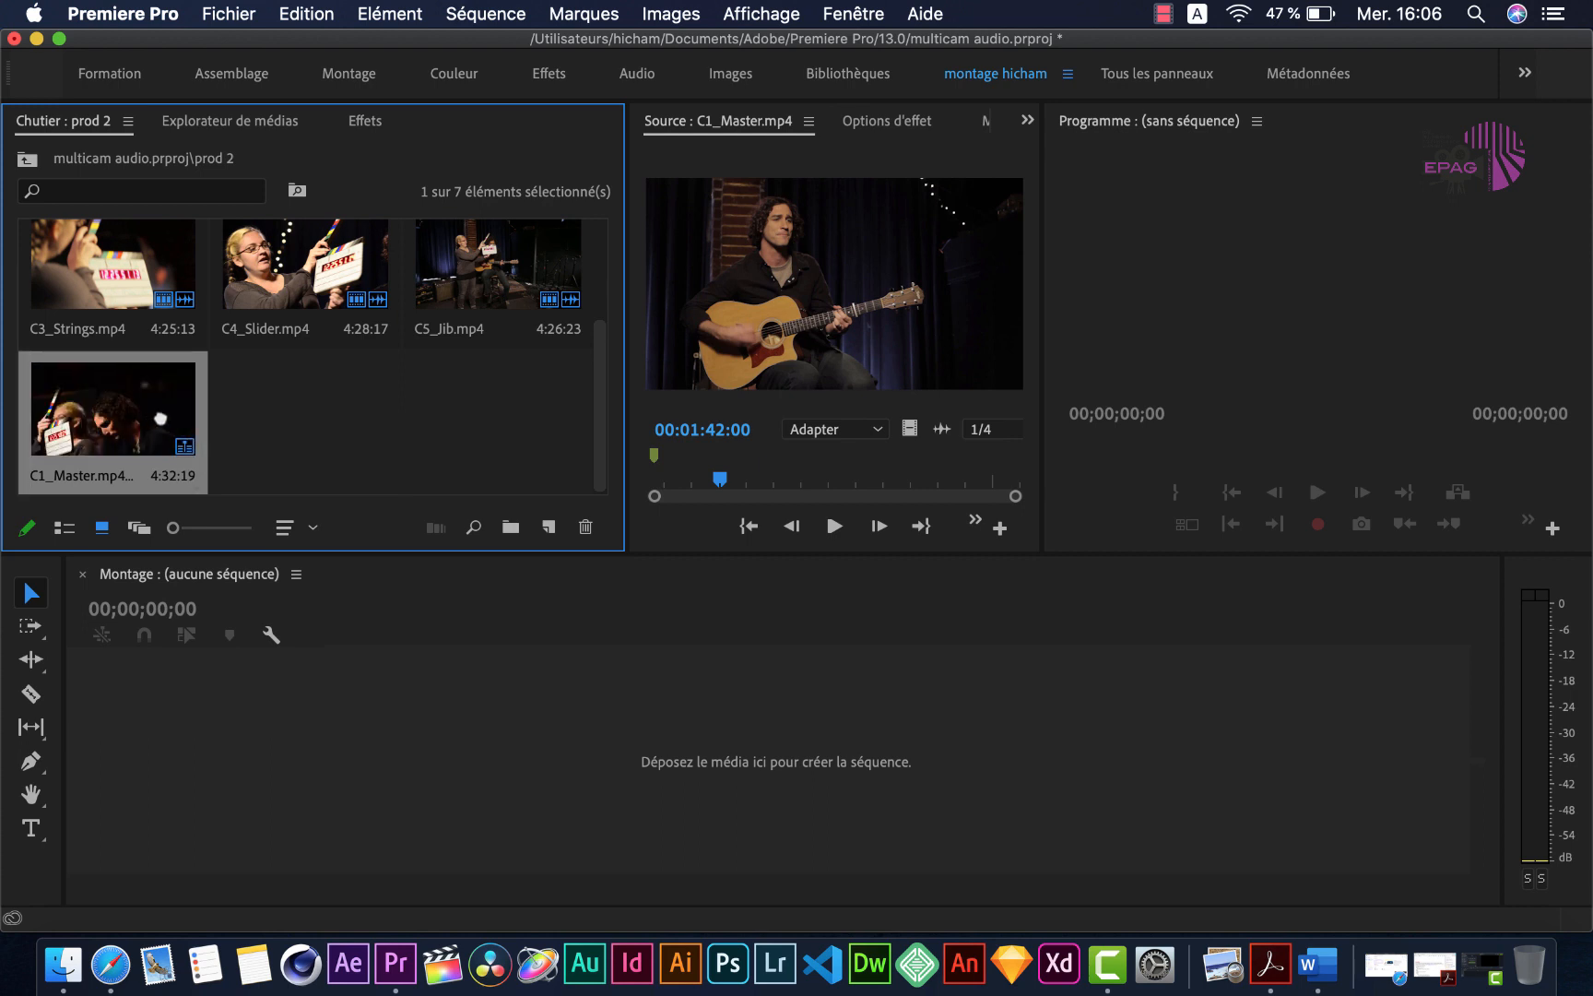
# - Create a new sequence from the multi-camera source item and select its clip in the timeline
pyautogui.moveTo(139, 415)
pyautogui.mouseDown()
pyautogui.moveTo(117, 408)
pyautogui.moveTo(206, 436)
pyautogui.moveTo(680, 771)
pyautogui.moveTo(613, 712)
pyautogui.moveTo(121, 407)
pyautogui.mouseUp()
pyautogui.rightClick(123, 407)
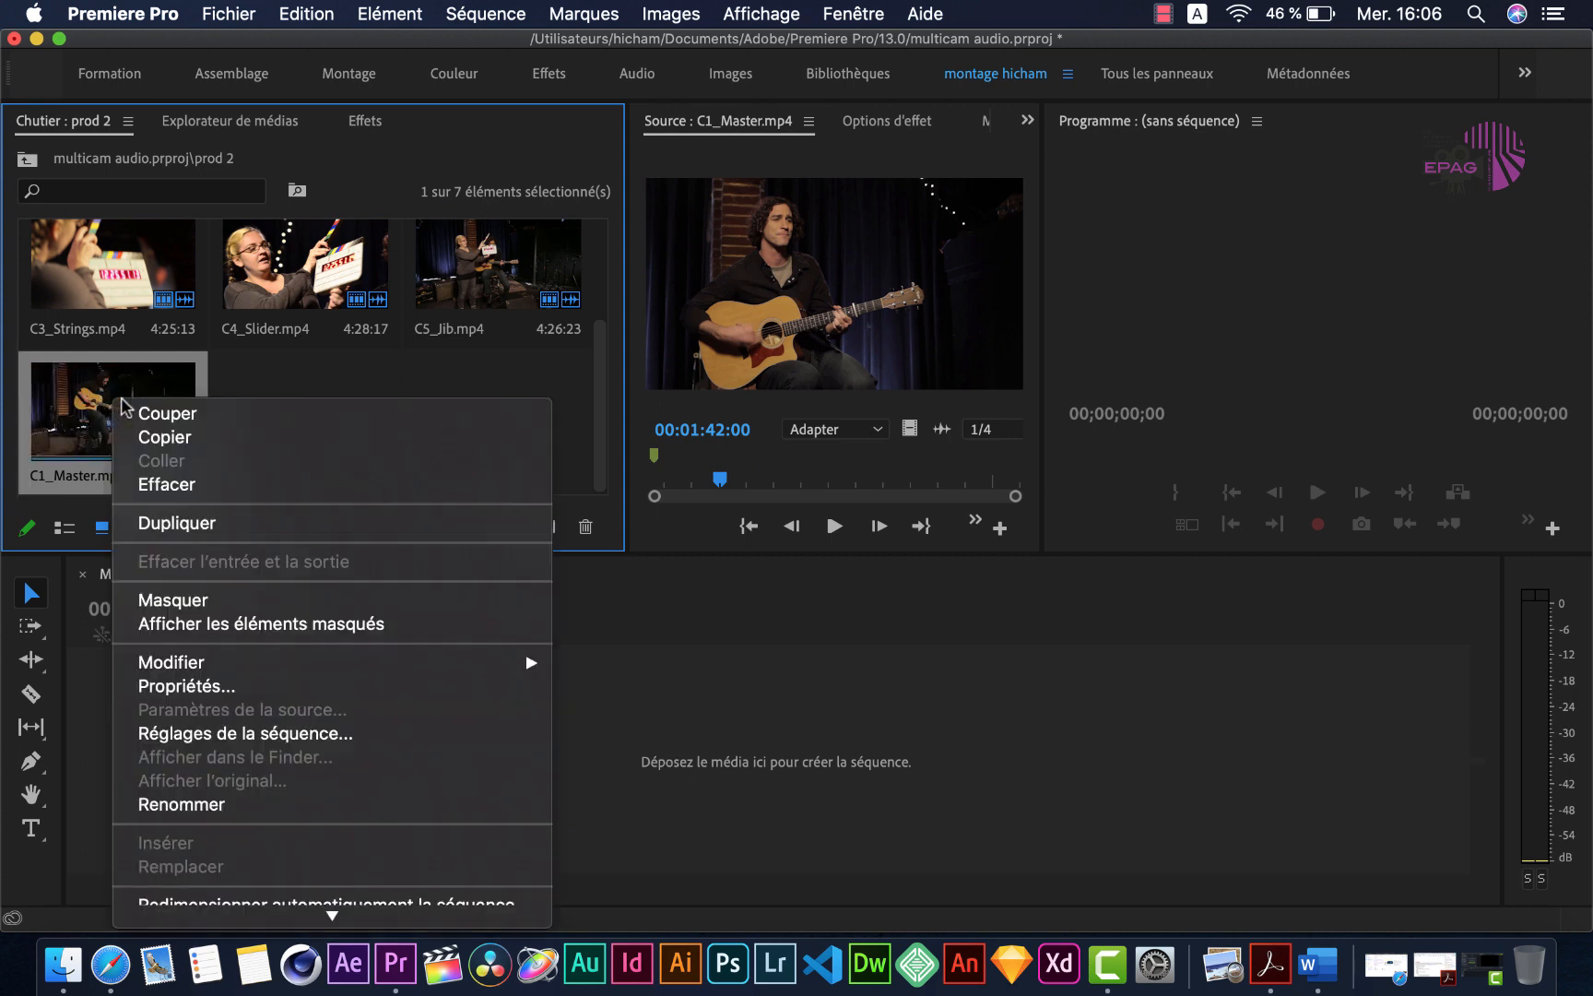
pyautogui.moveTo(279, 929)
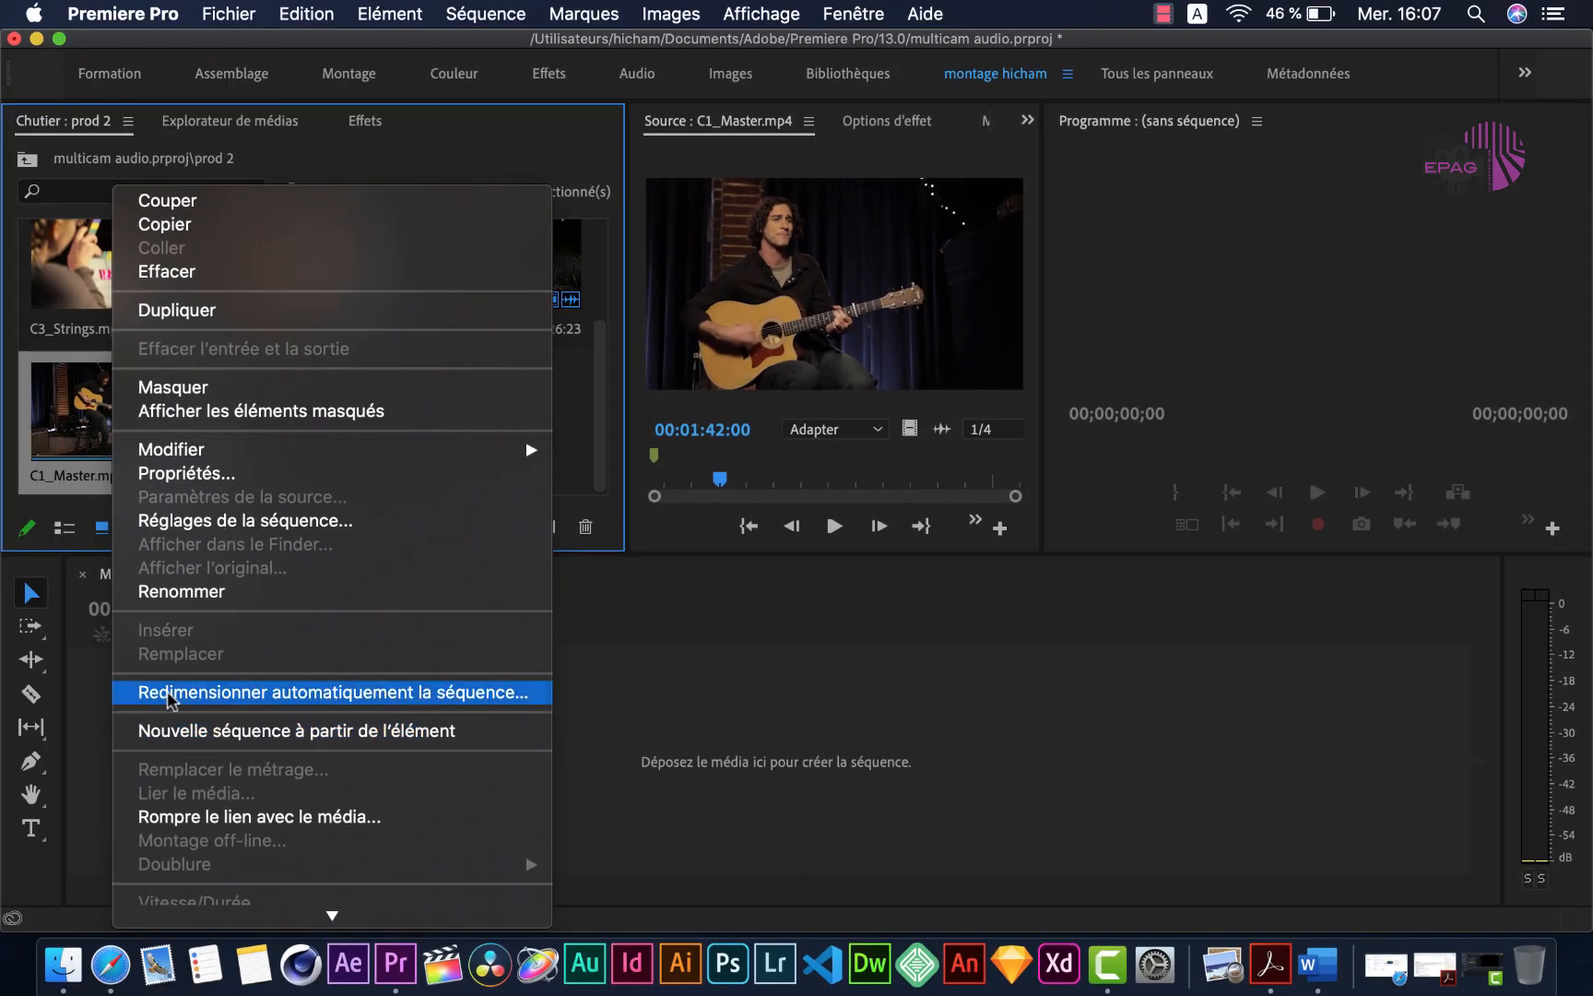
pyautogui.click(286, 729)
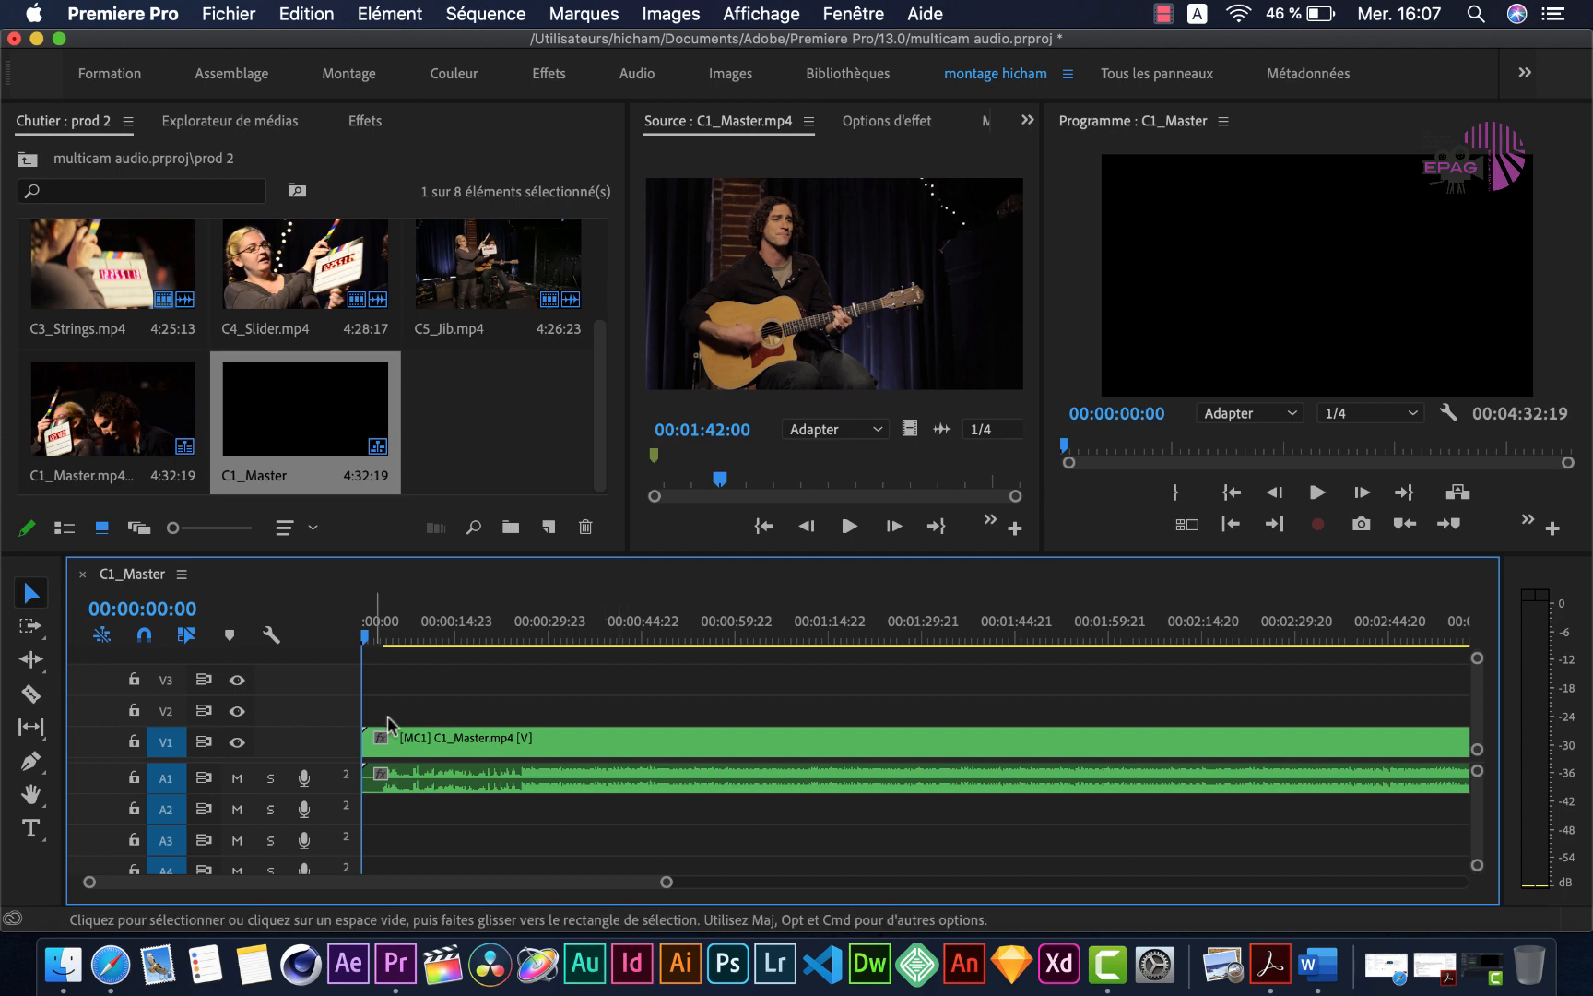
pyautogui.click(528, 789)
pyautogui.click(434, 844)
pyautogui.click(532, 752)
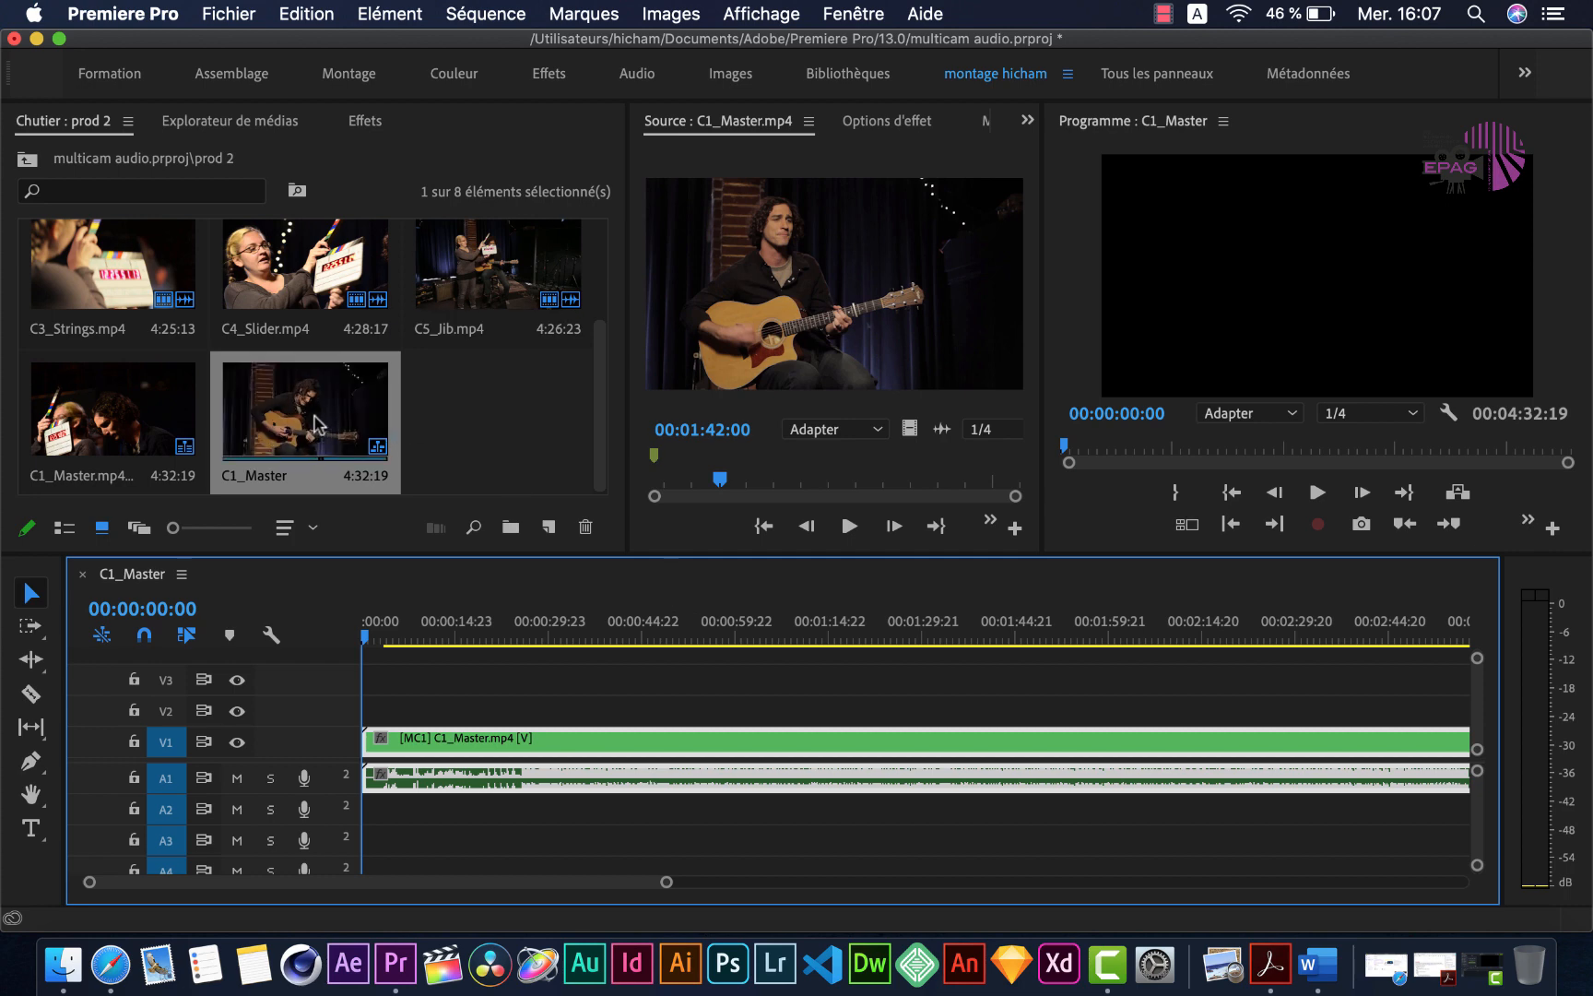
# - Rename the new C1_Master editing sequence in the bin as "multicam montage"
pyautogui.click(261, 476)
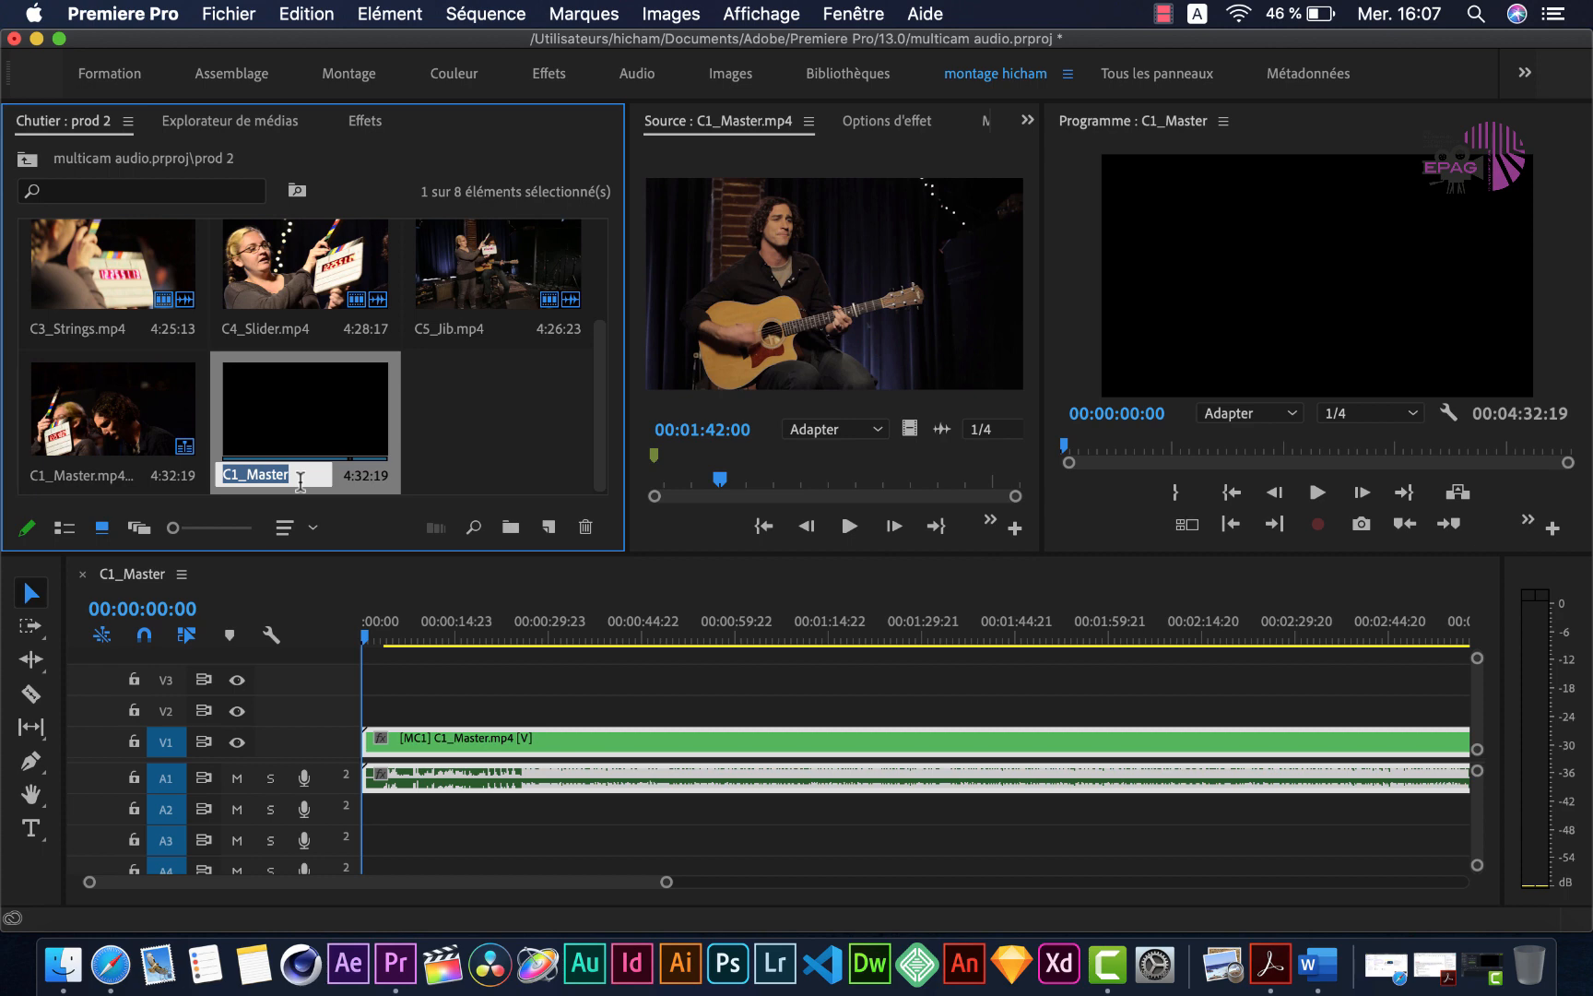
pyautogui.write('multi')
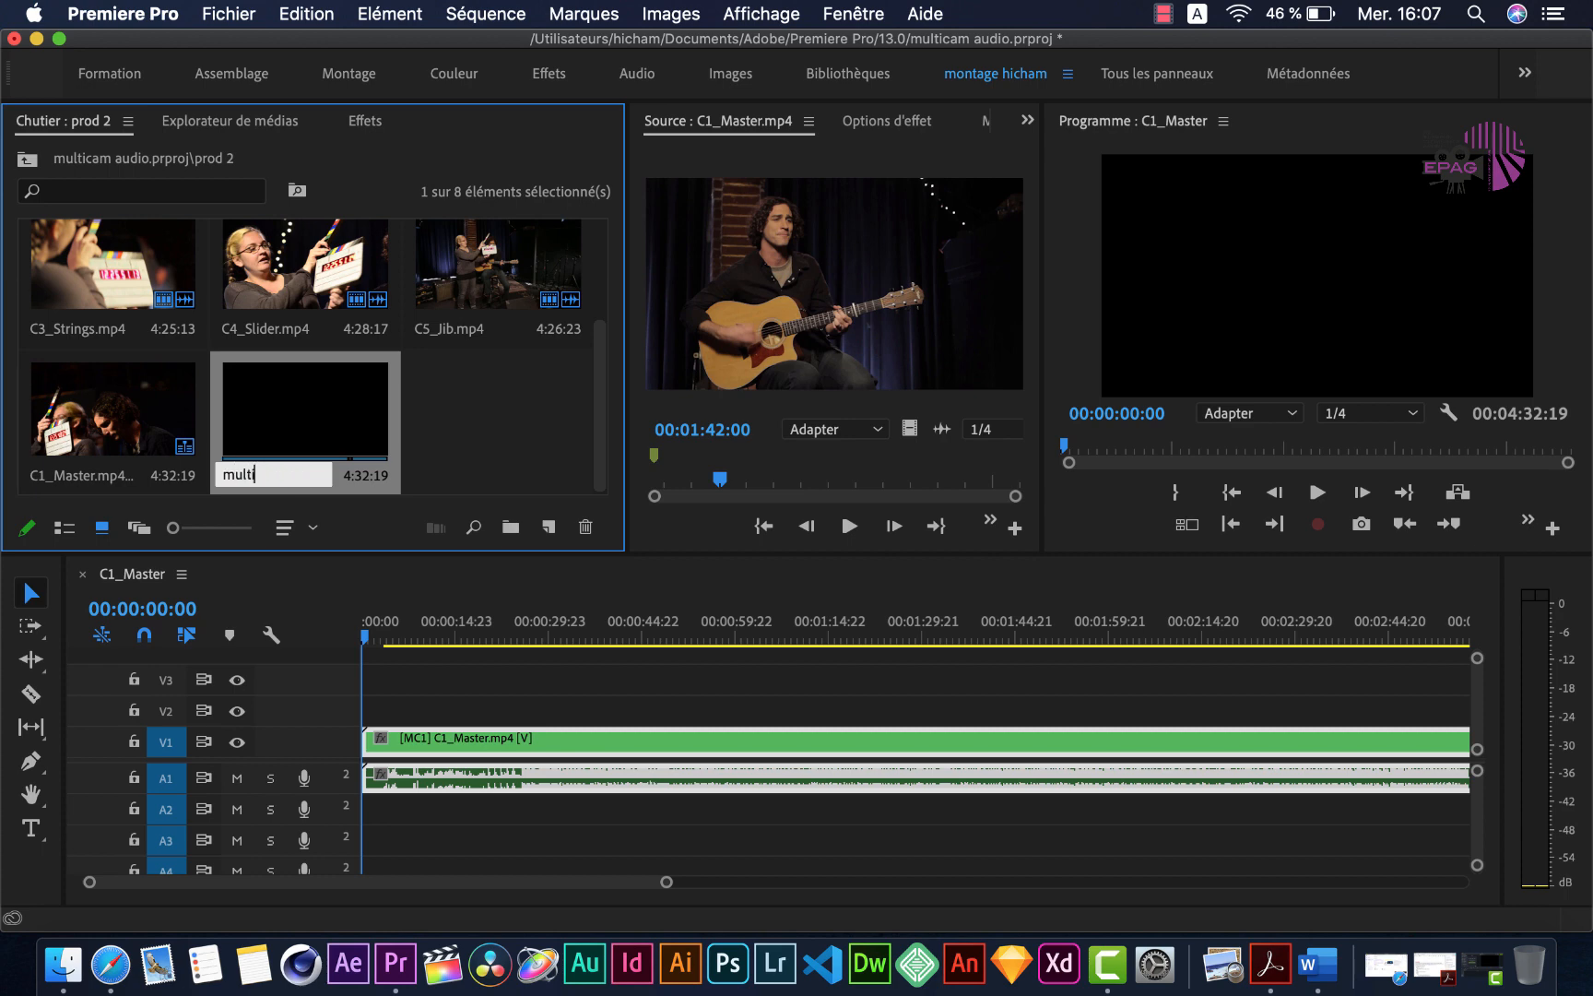
pyautogui.write('cam montage')
pyautogui.click(330, 395)
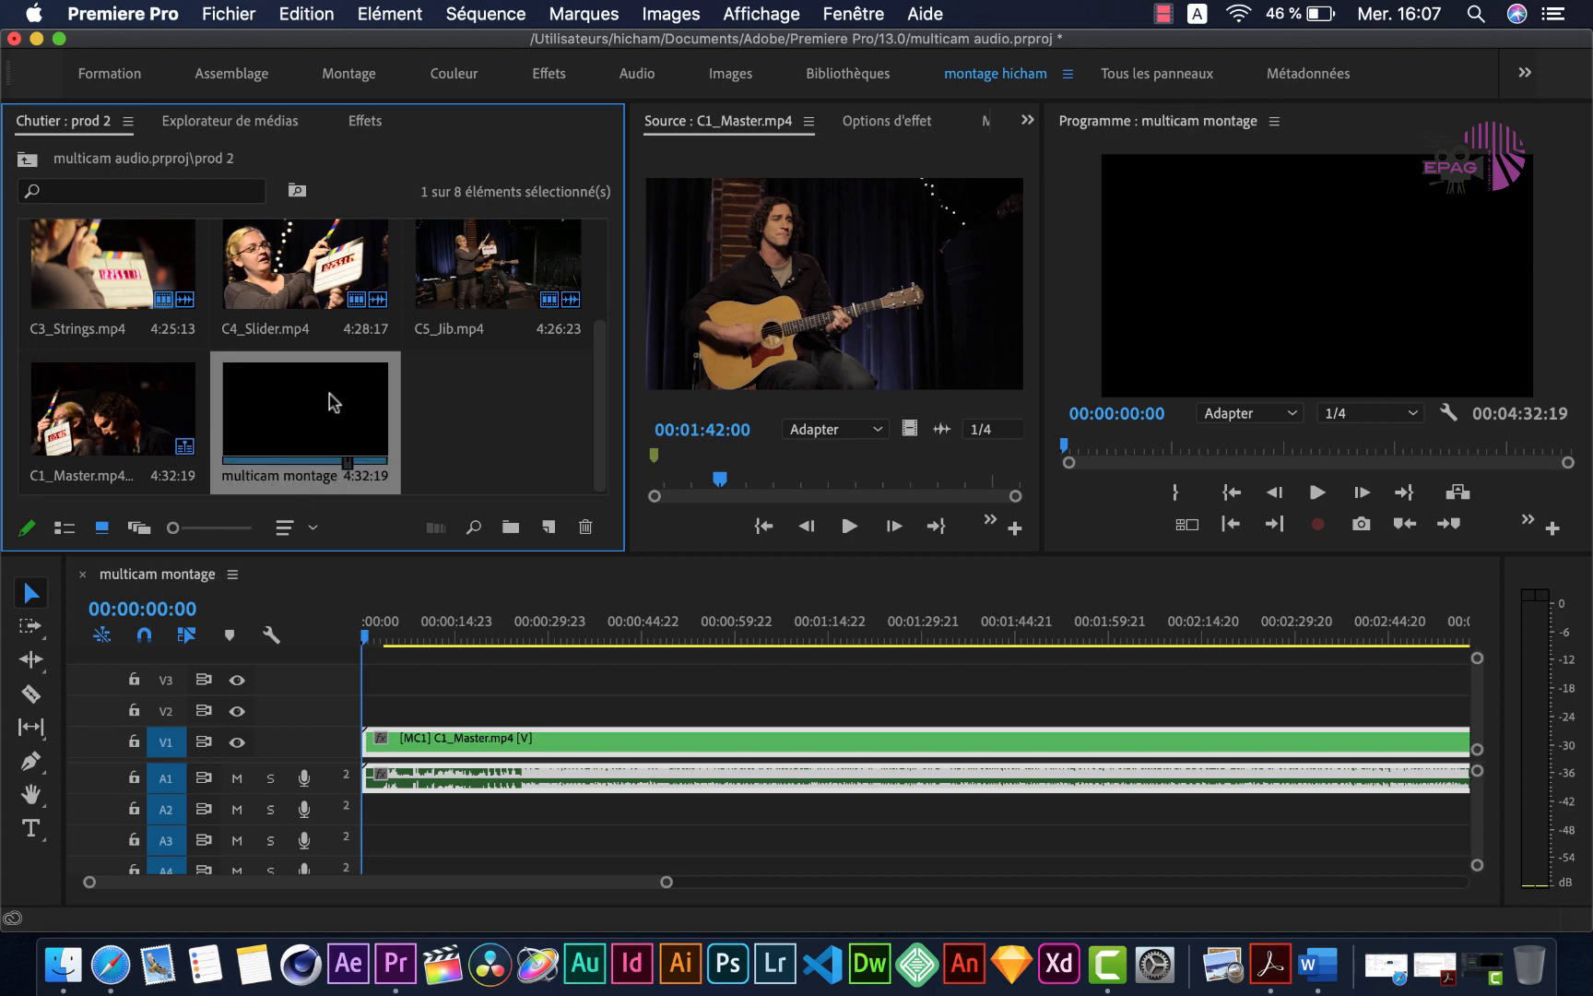
# - Rename the multi-camera source sequence in the bin as "syncro"
pyautogui.click(162, 431)
pyautogui.click(102, 475)
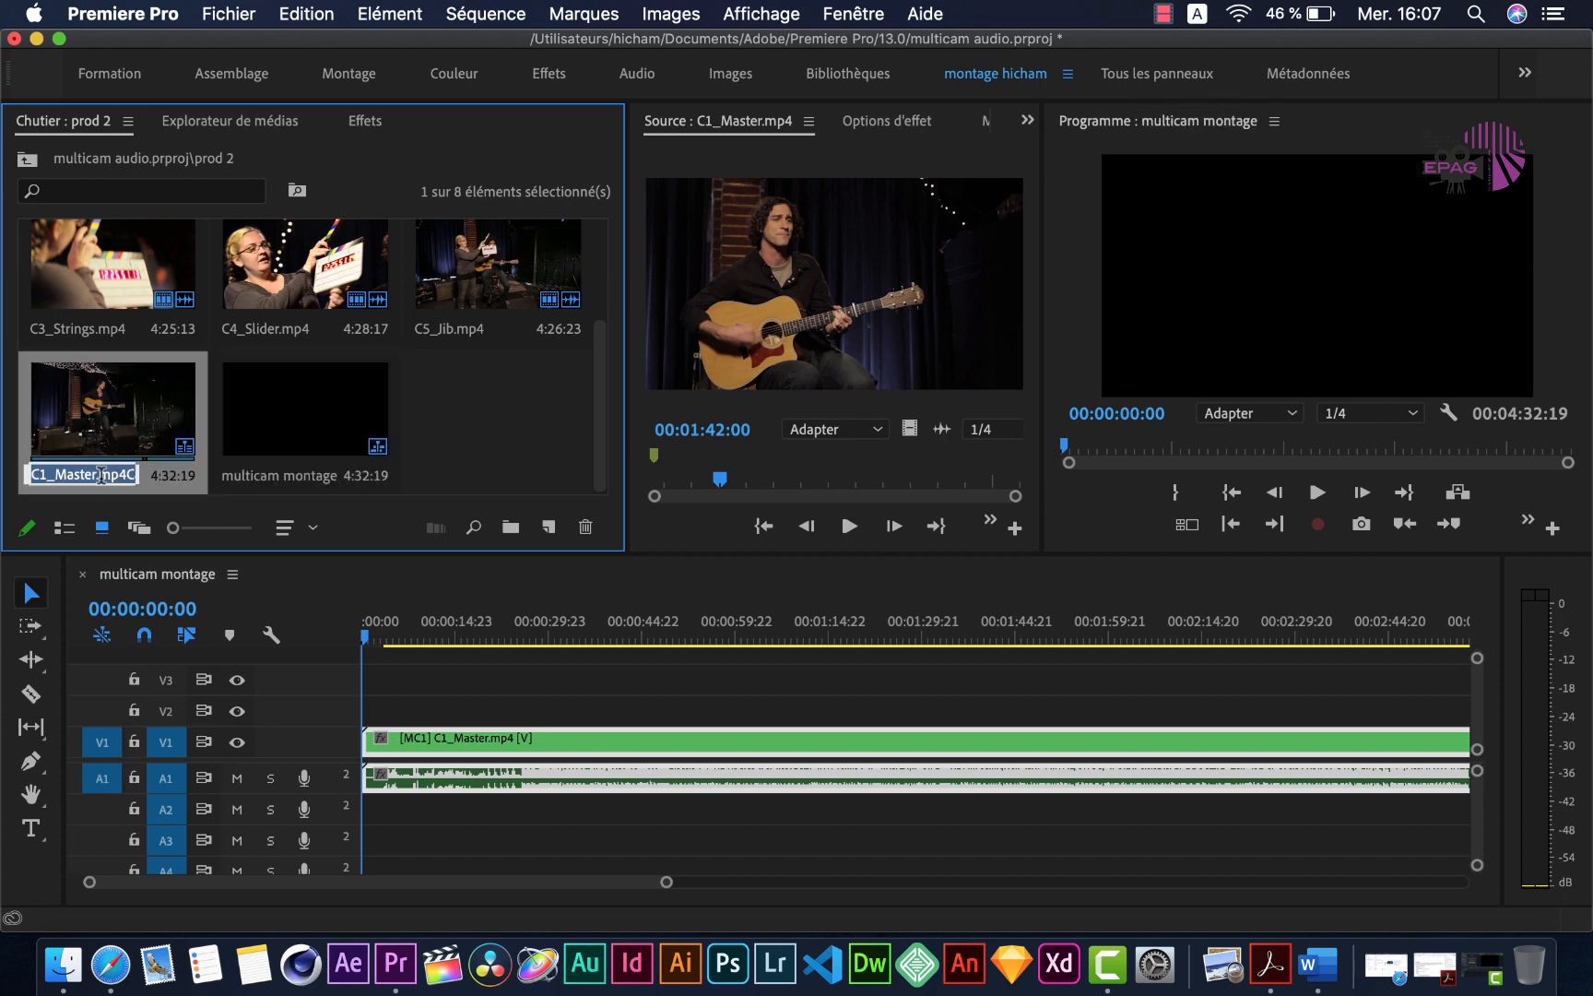
pyautogui.click(74, 474)
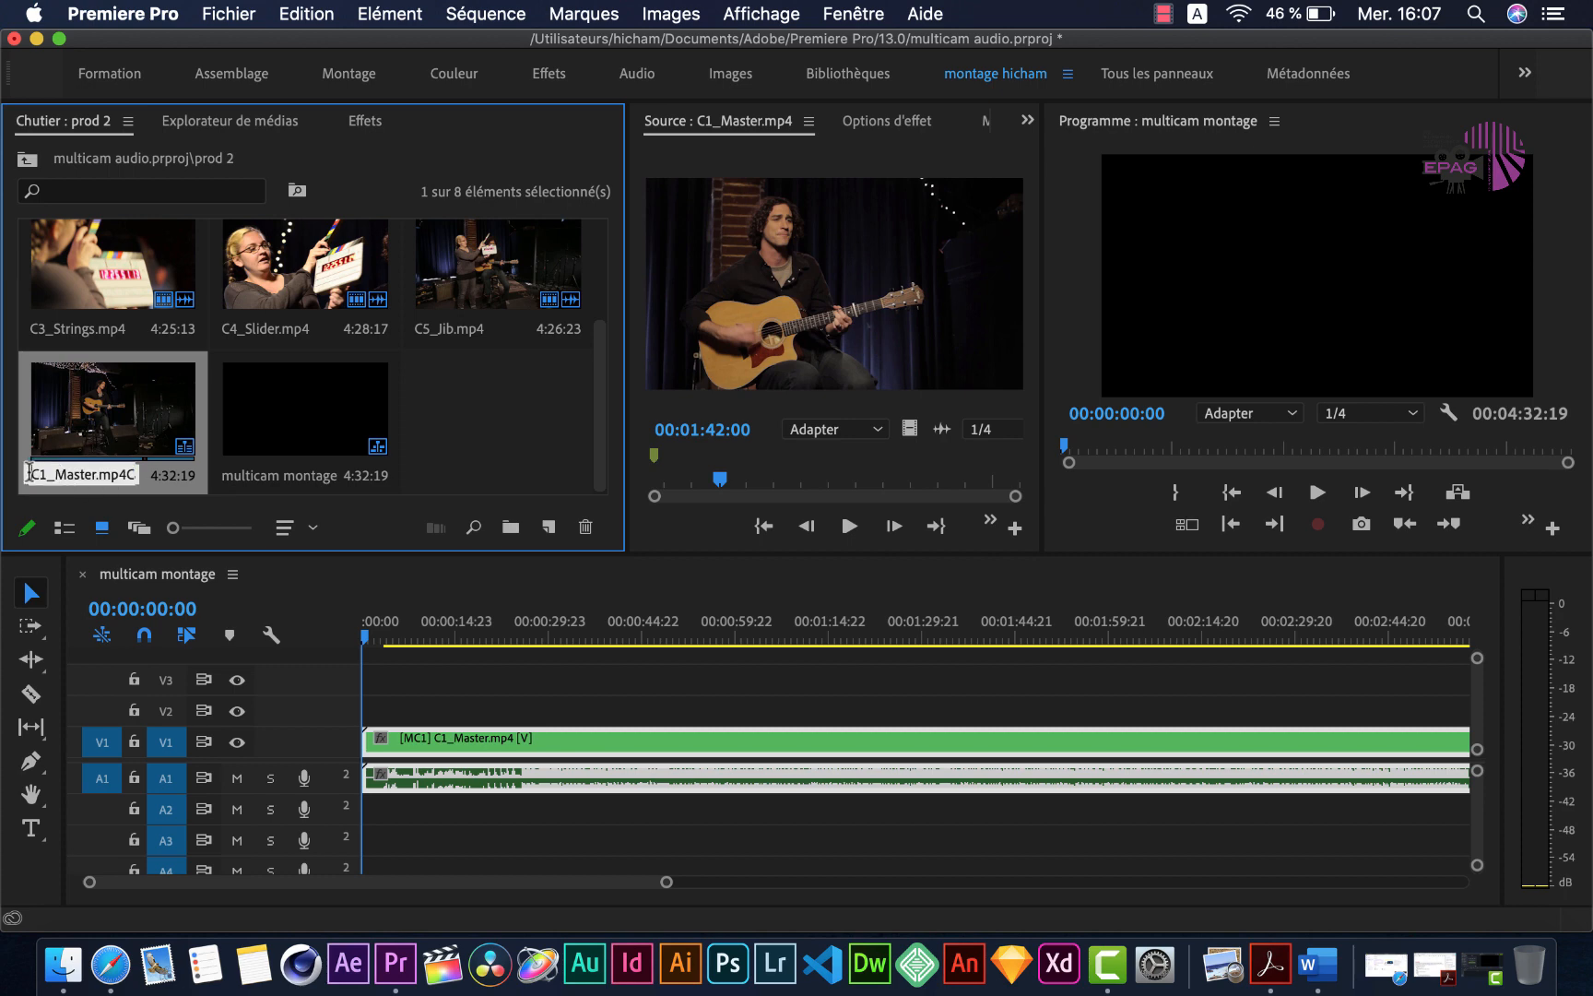
pyautogui.moveTo(30, 473); pyautogui.dragTo(184, 470)
pyautogui.write('syncro')
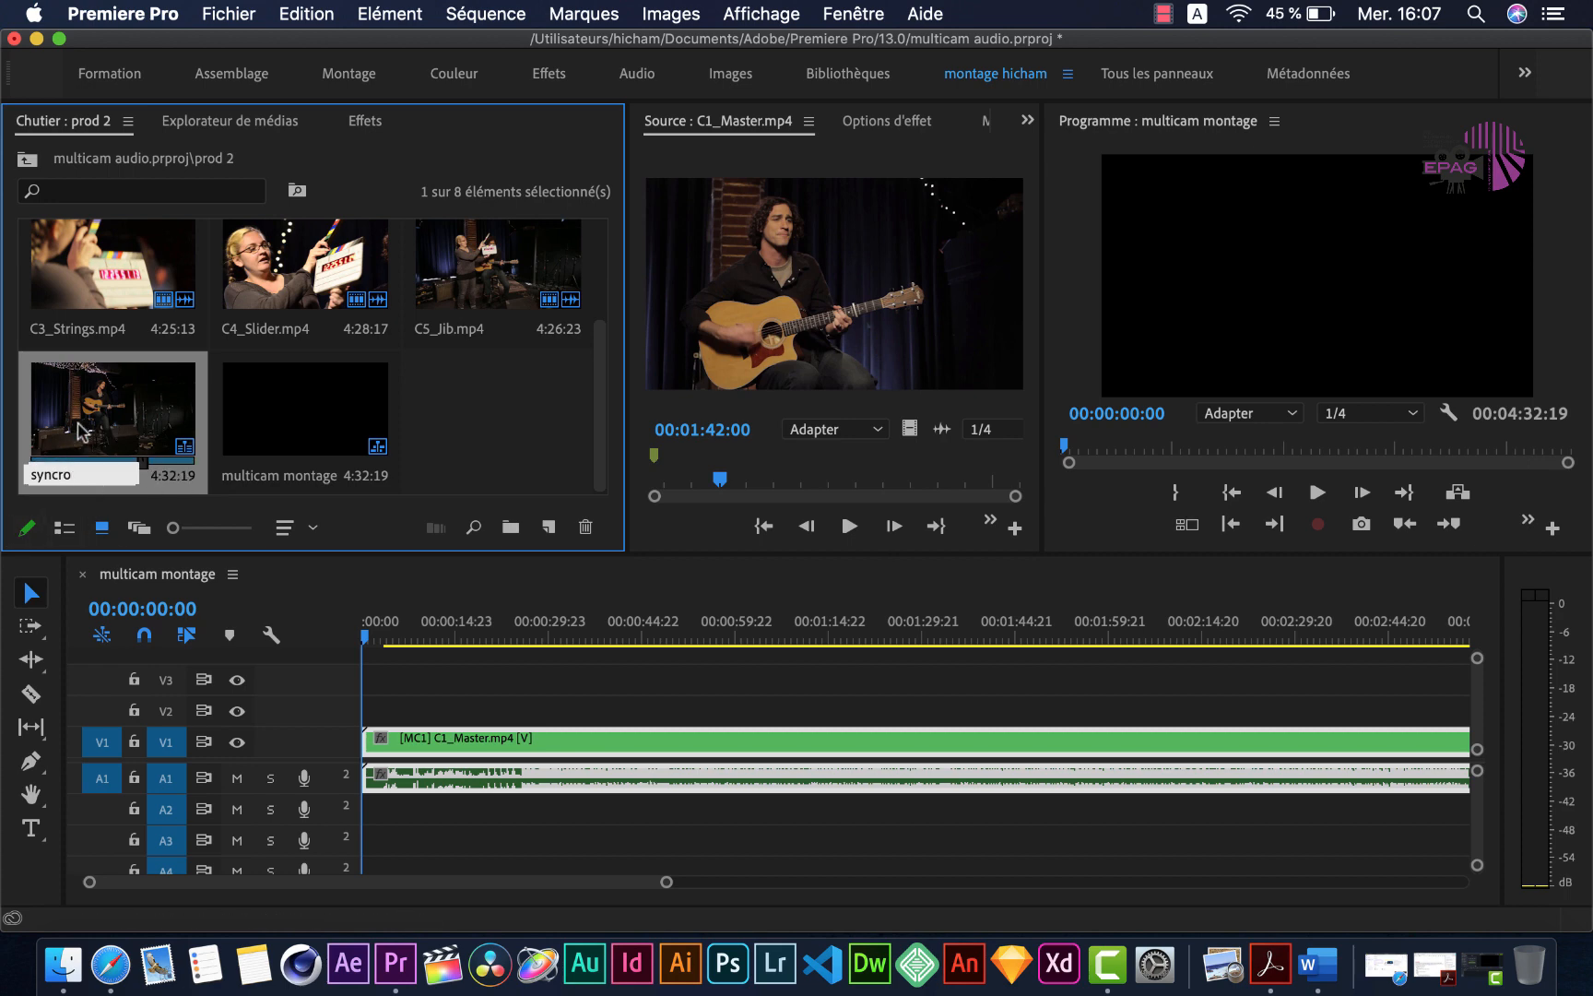
pyautogui.press('Return')
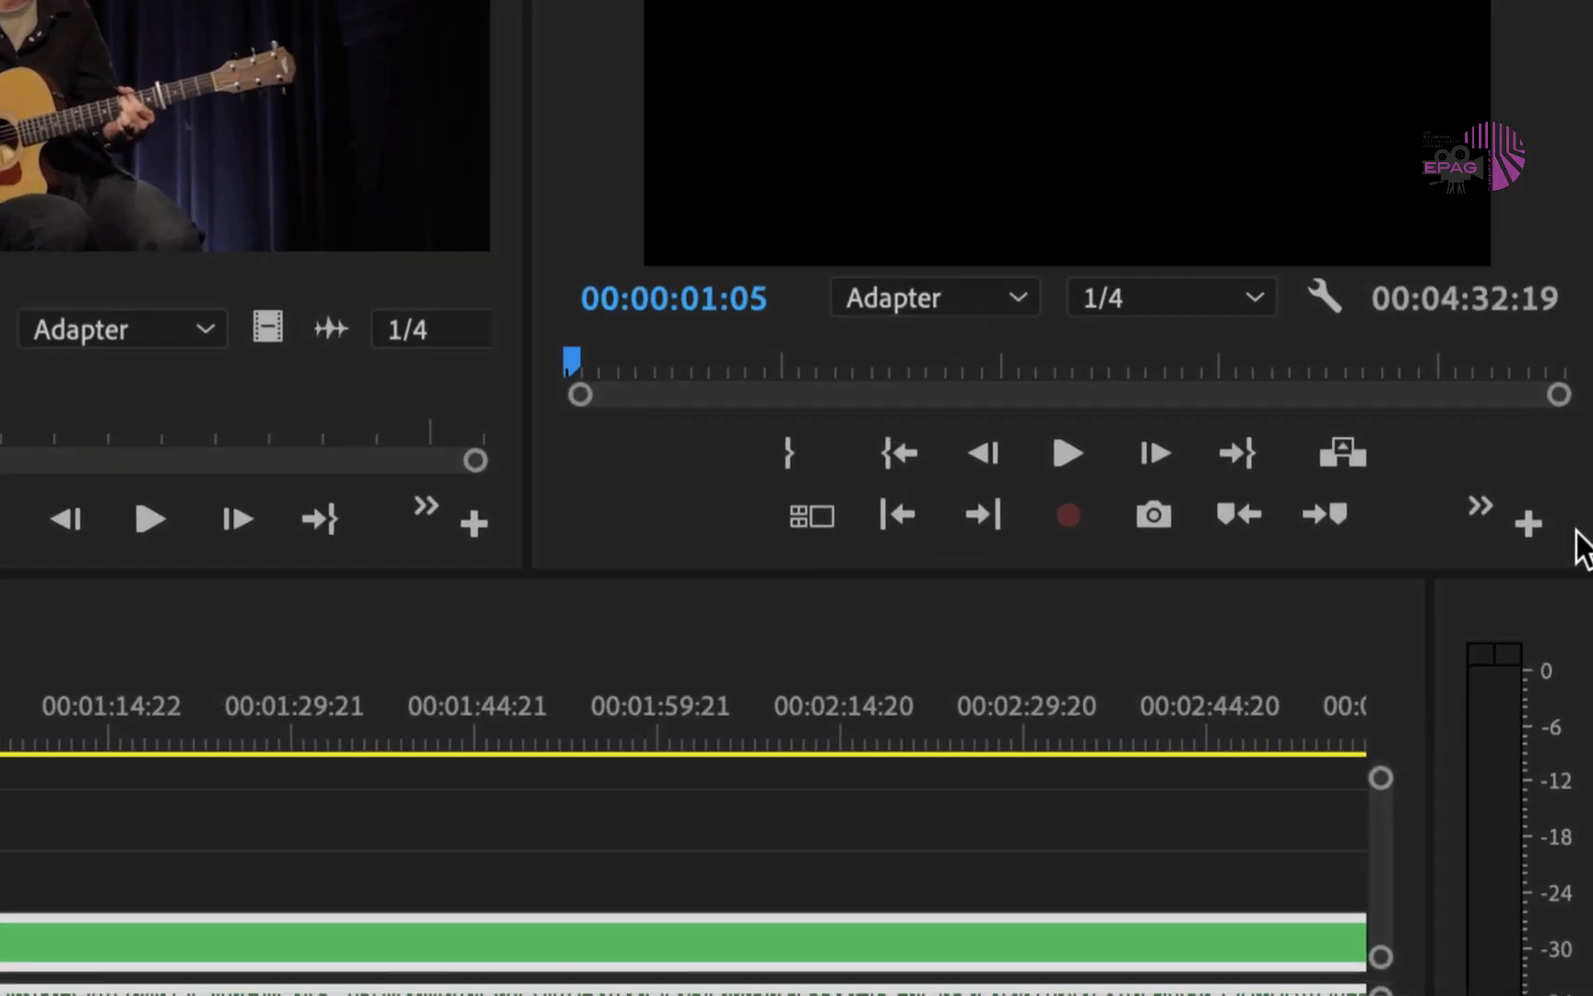
# - Check the Program monitor's button layout for the multi-camera toggle, accept it, and turn on the multi-camera view
pyautogui.click(1529, 523)
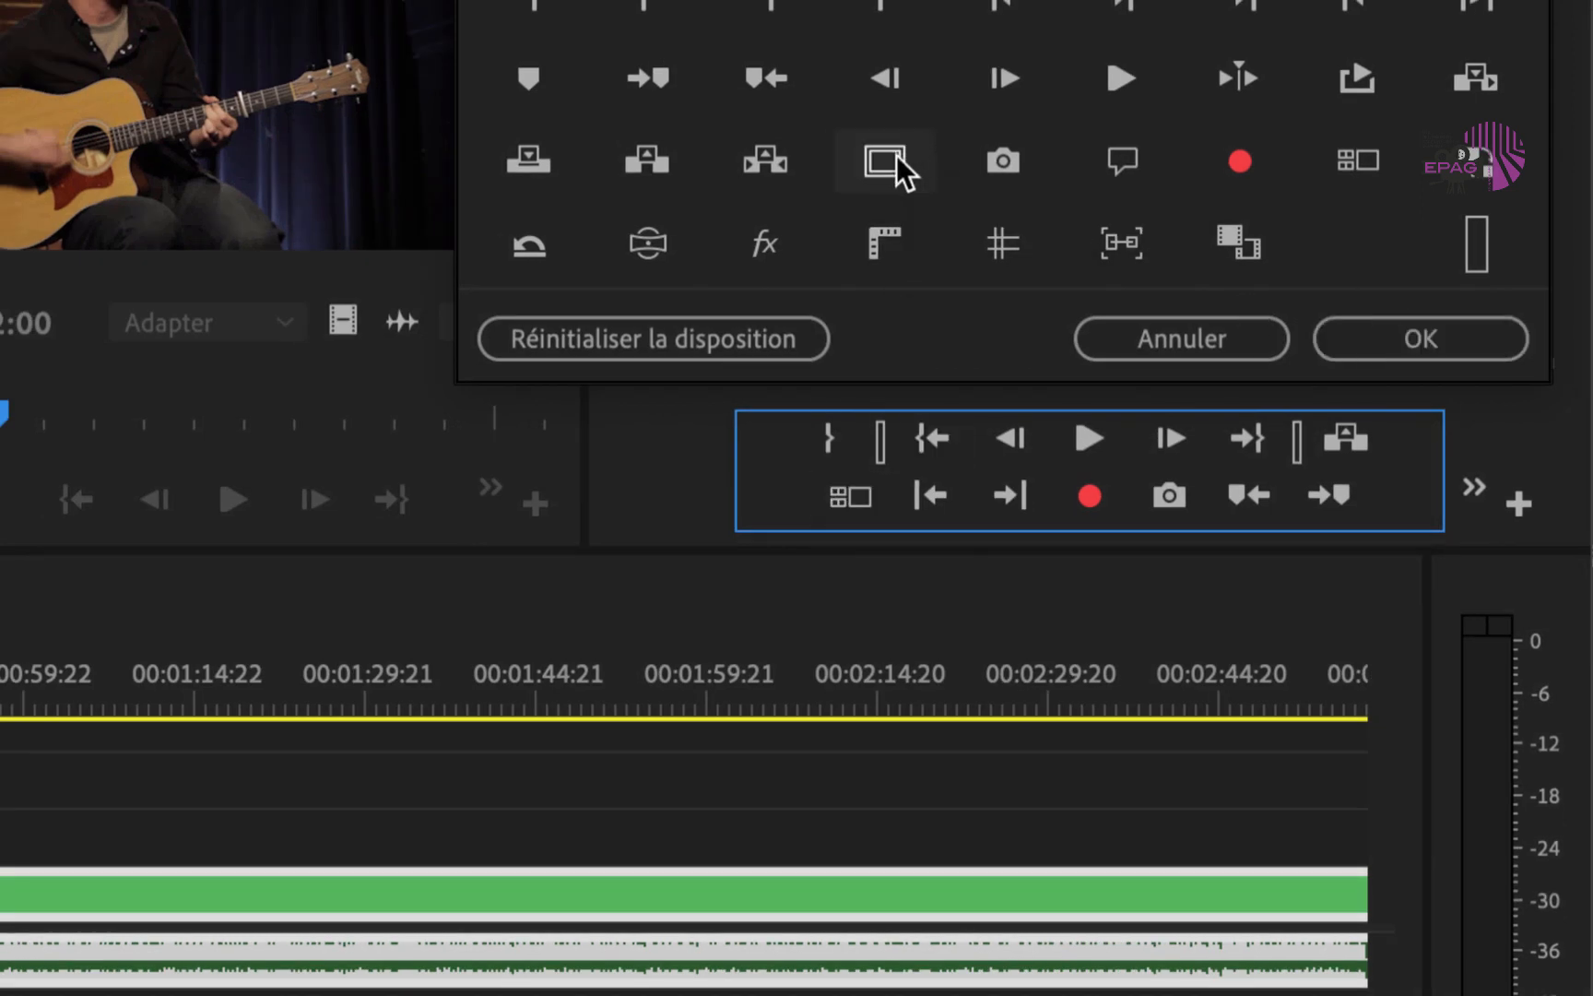
pyautogui.moveTo(854, 244); pyautogui.dragTo(792, 495)
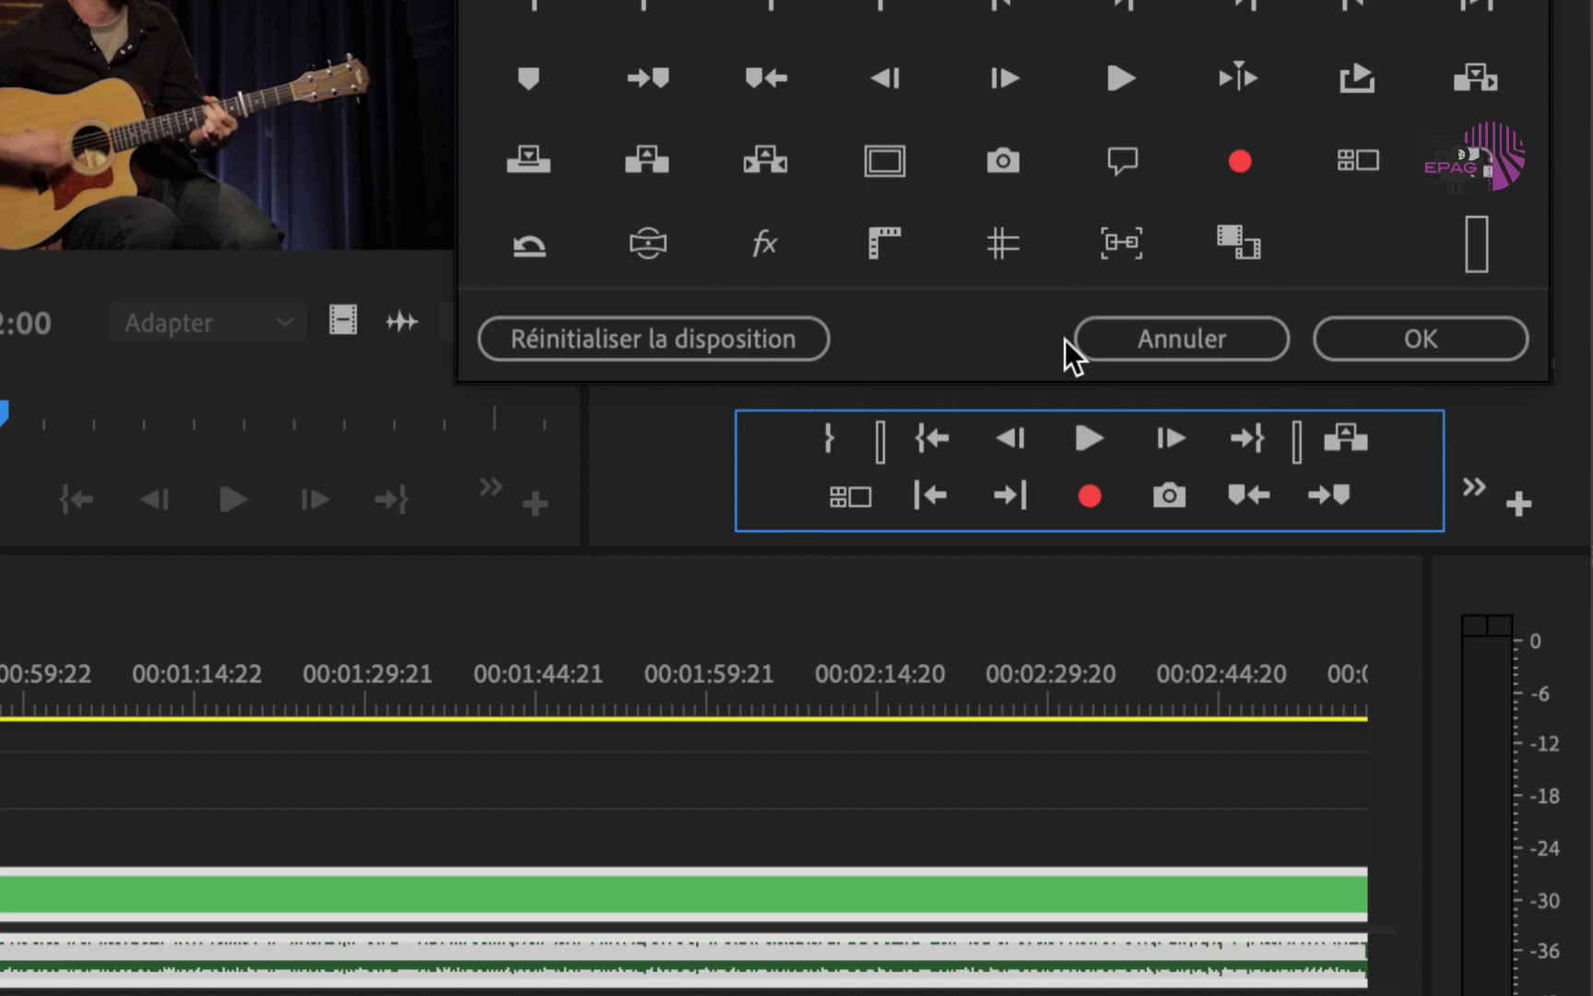
pyautogui.click(1363, 338)
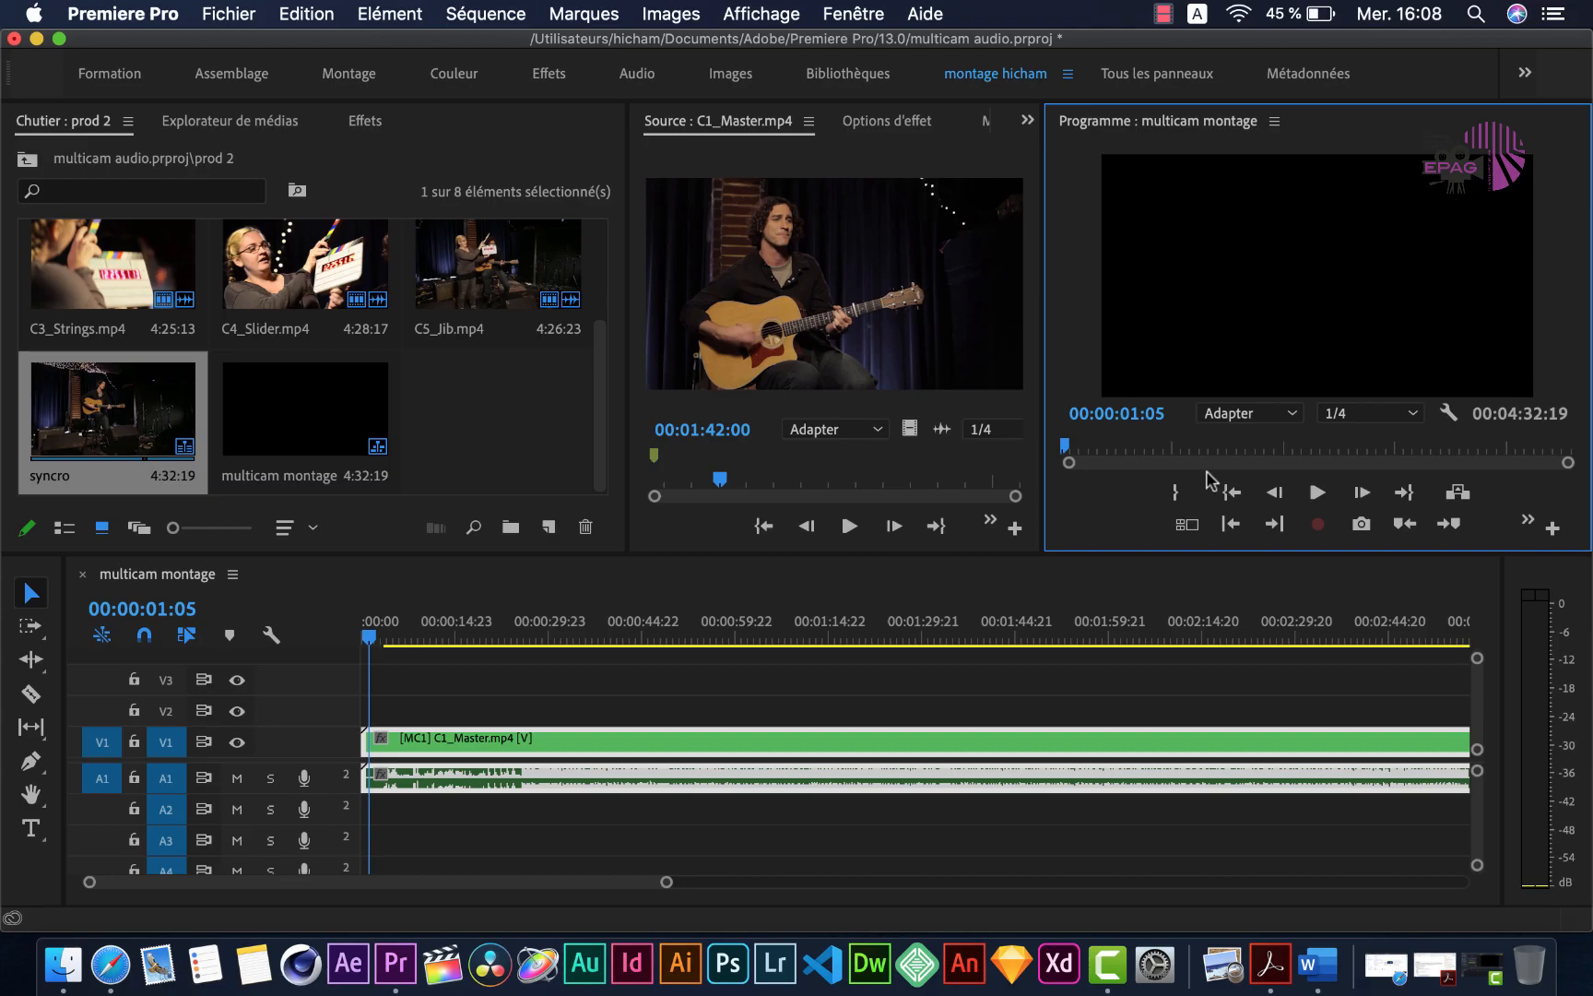
pyautogui.click(1188, 525)
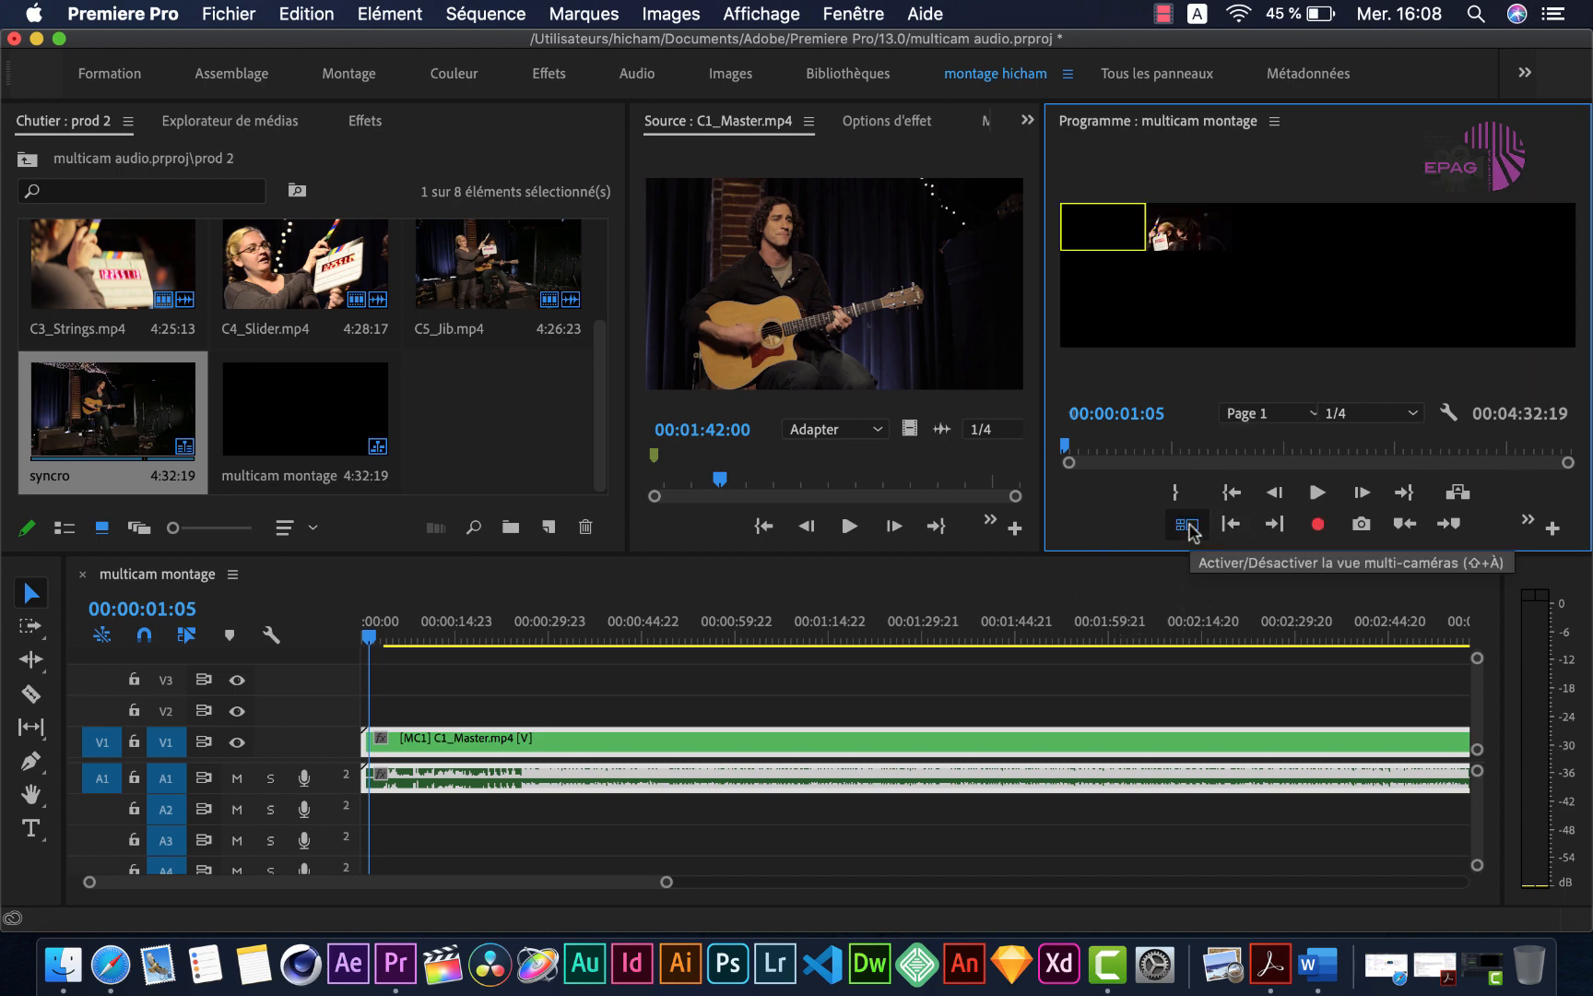
# - Play and scrub through the start of the multicam montage sequence to examine the camera angles, stopping at about 00:00:31:04
pyautogui.click(377, 636)
pyautogui.press('l')
pyautogui.press('l')
pyautogui.press('l')
pyautogui.press('l')
pyautogui.press('l')
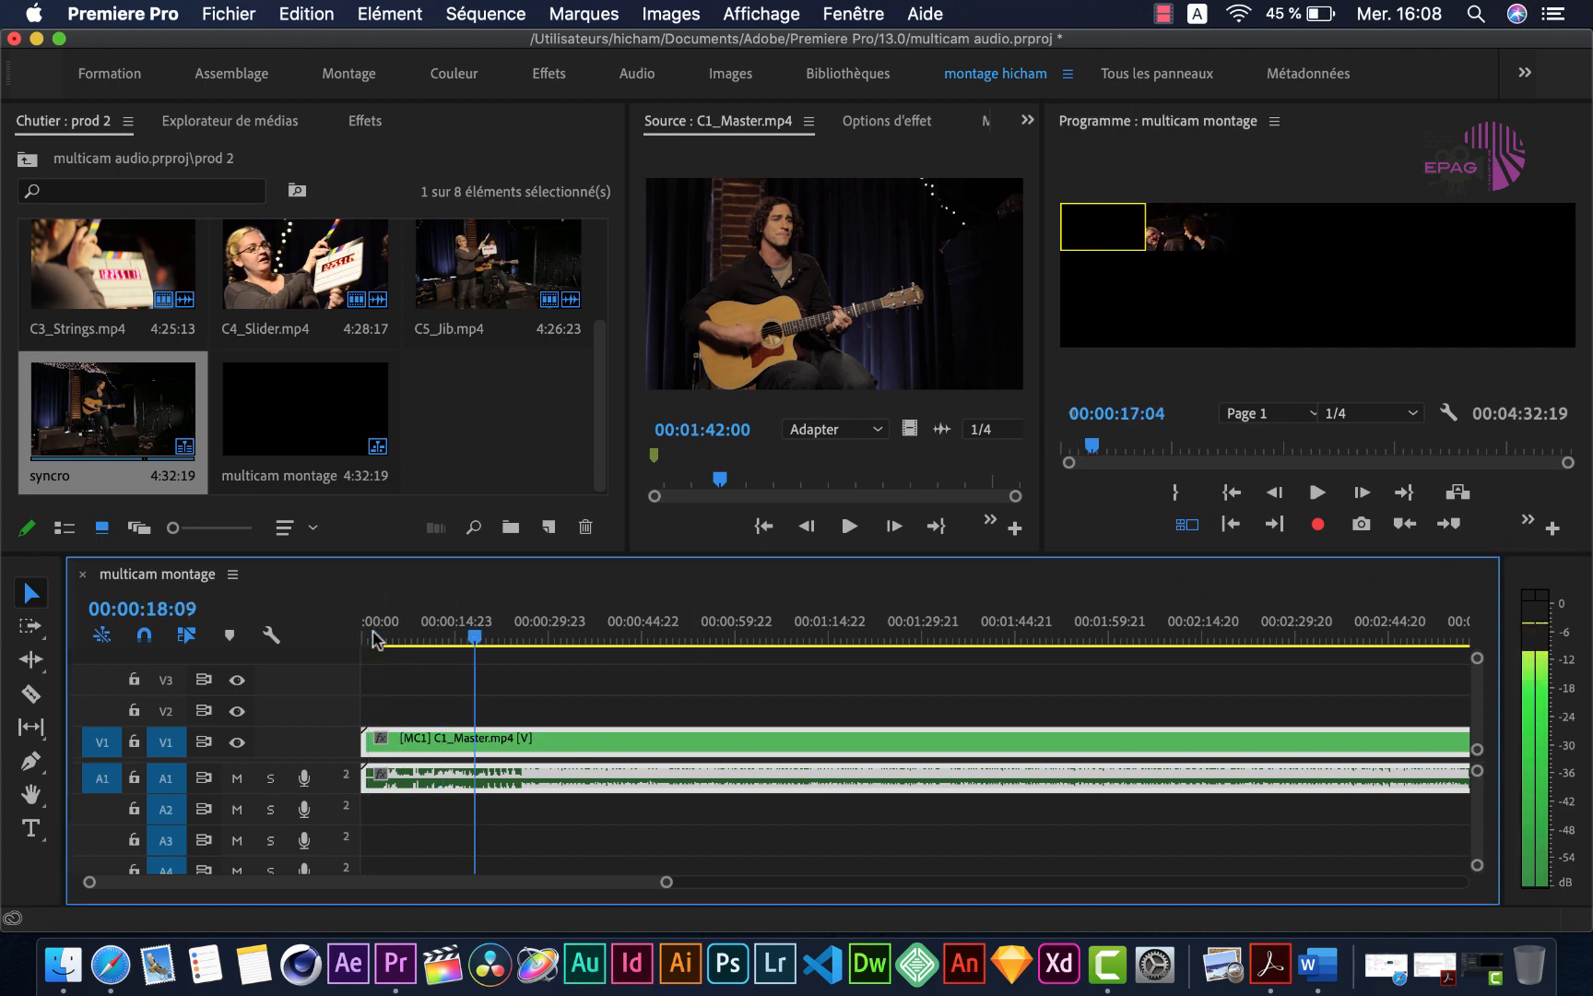
pyautogui.press('k')
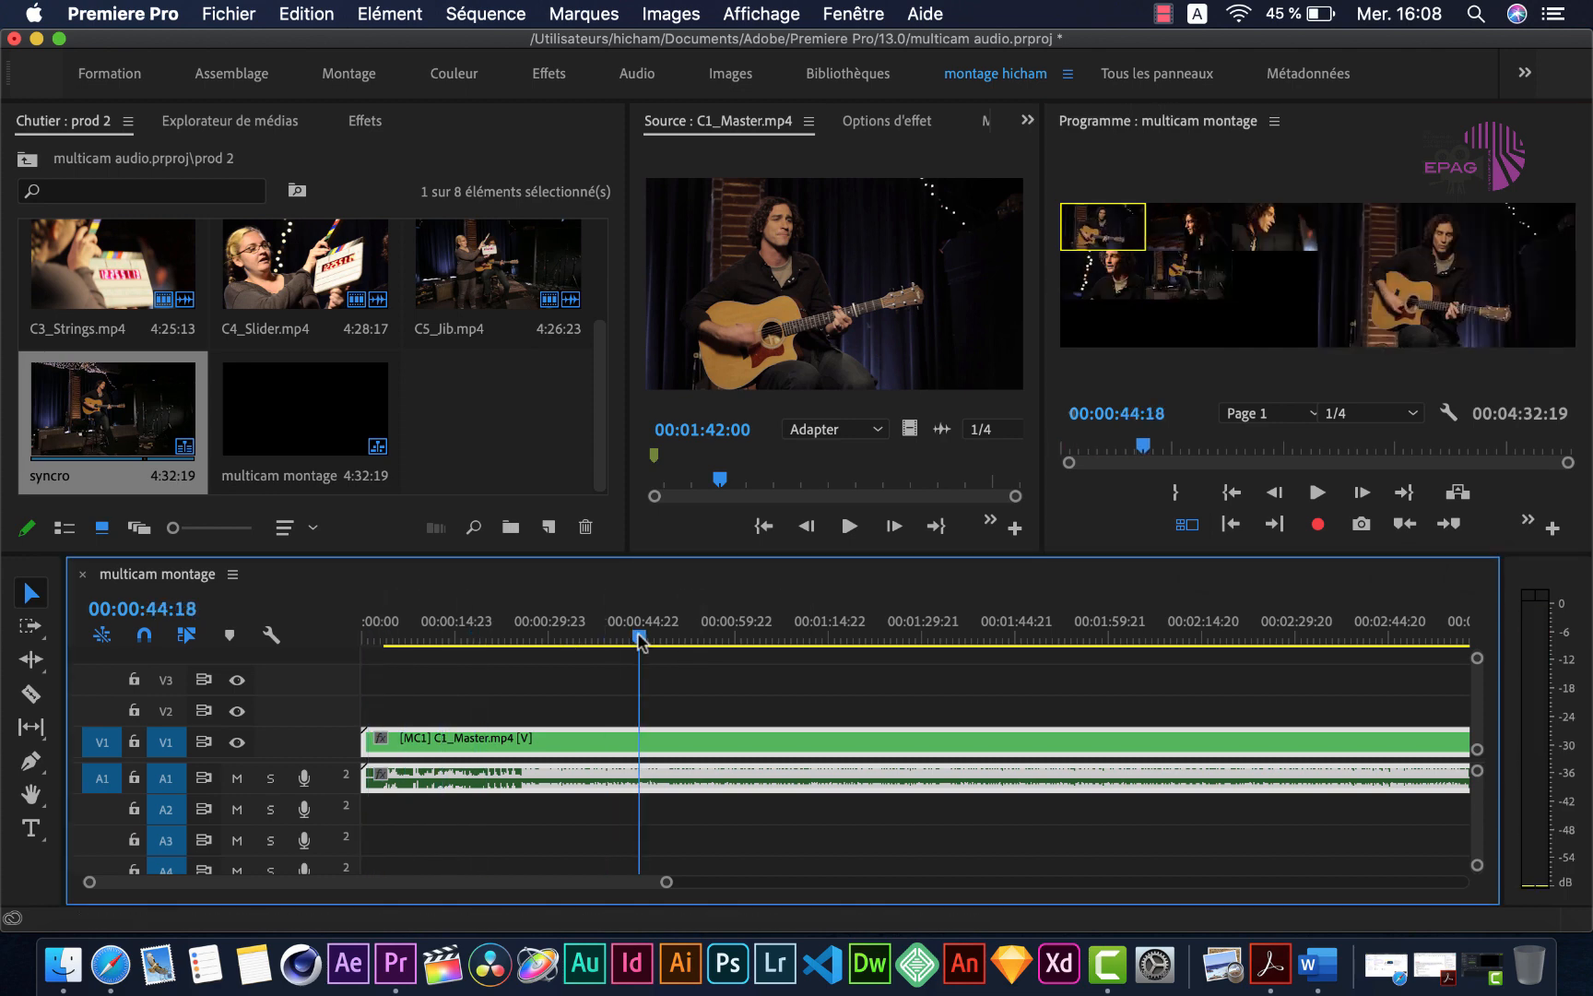
pyautogui.press('j')
pyautogui.press('j')
pyautogui.press('j')
pyautogui.press('j')
pyautogui.press('j')
pyautogui.press('l')
pyautogui.press('l')
pyautogui.press('l')
pyautogui.press('l')
pyautogui.press('l')
pyautogui.press('Home')
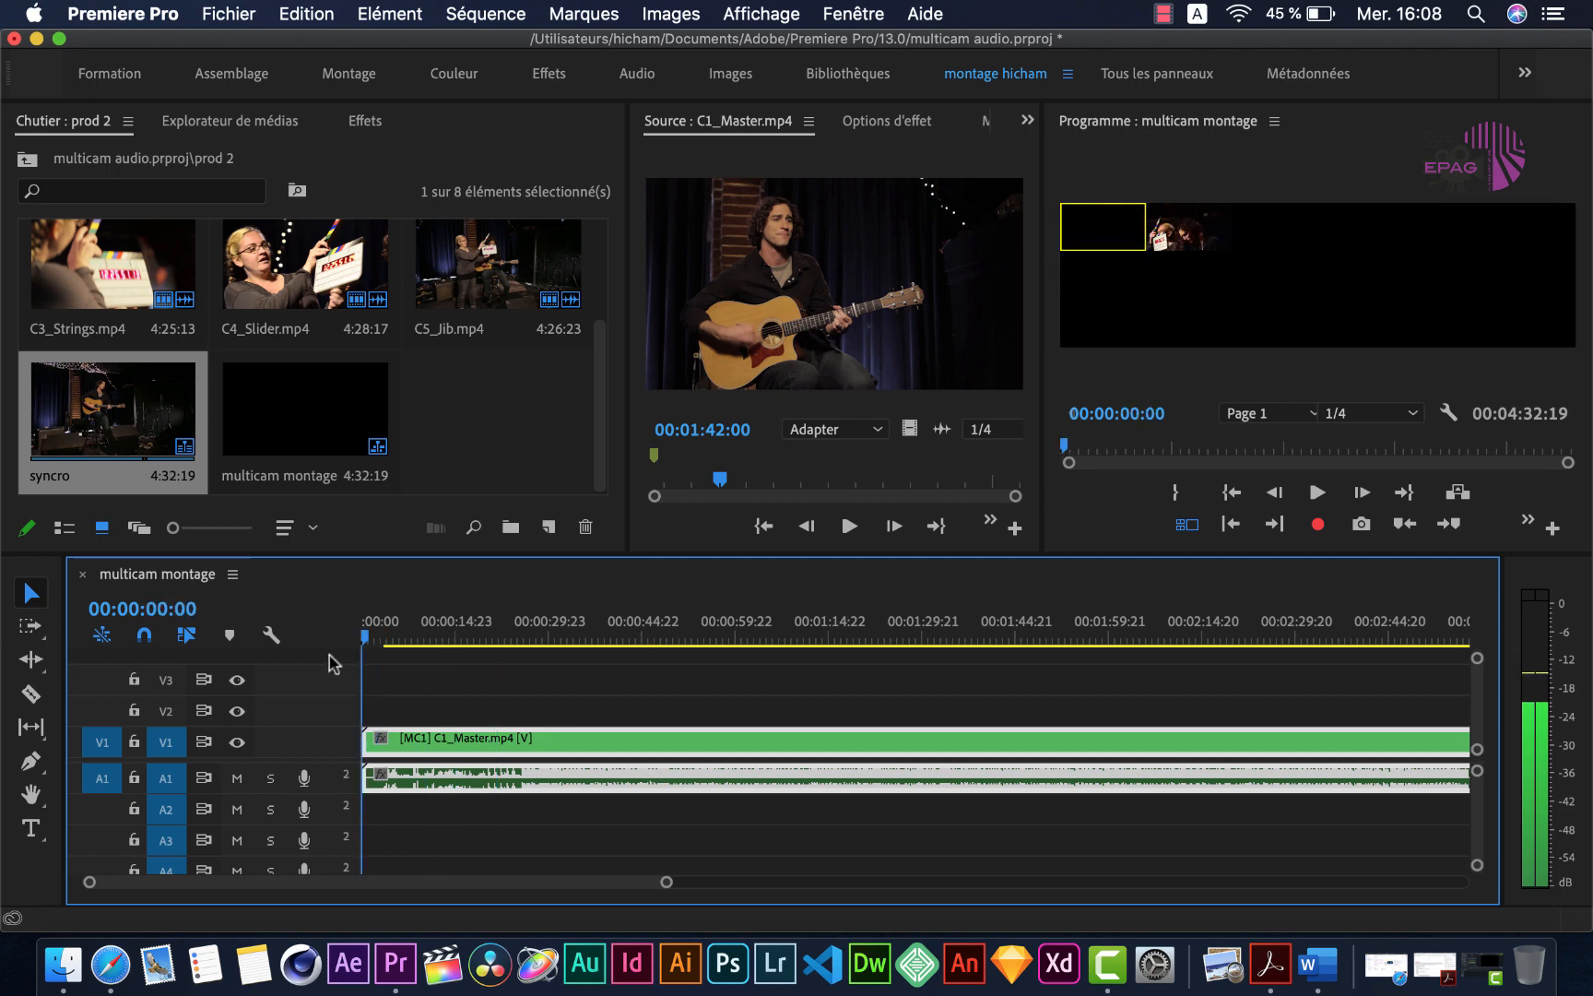
pyautogui.moveTo(365, 637); pyautogui.dragTo(556, 636)
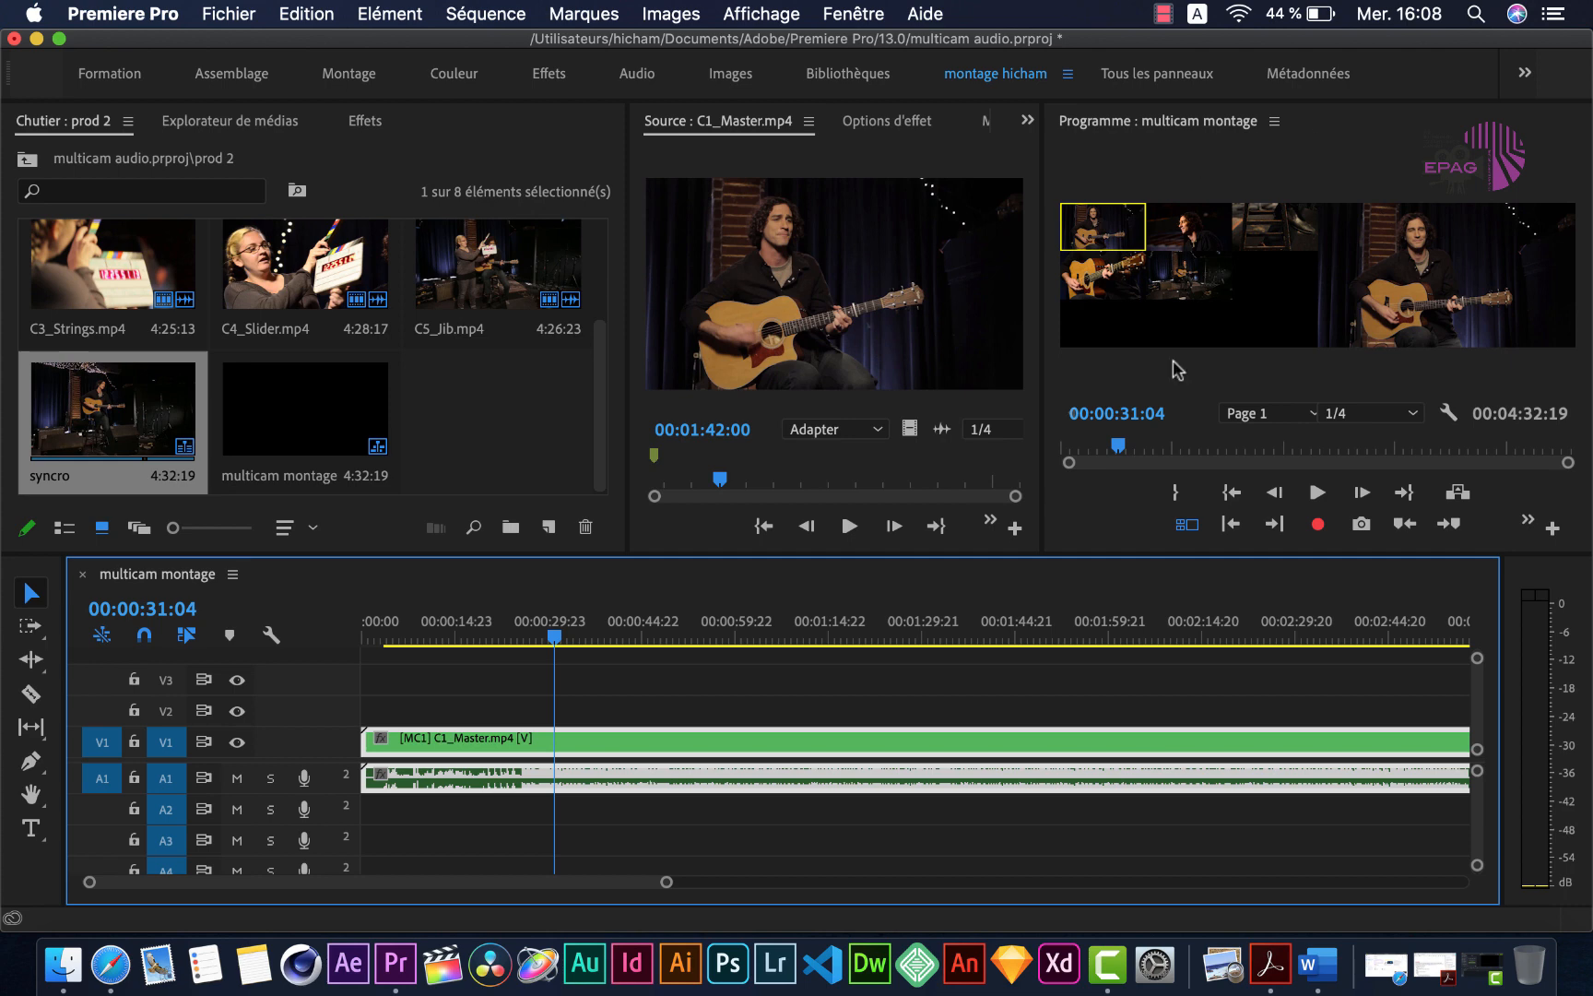
# - Close the Source monitor, Effect Controls and Audio Clip Mixer panels
pyautogui.click(807, 129)
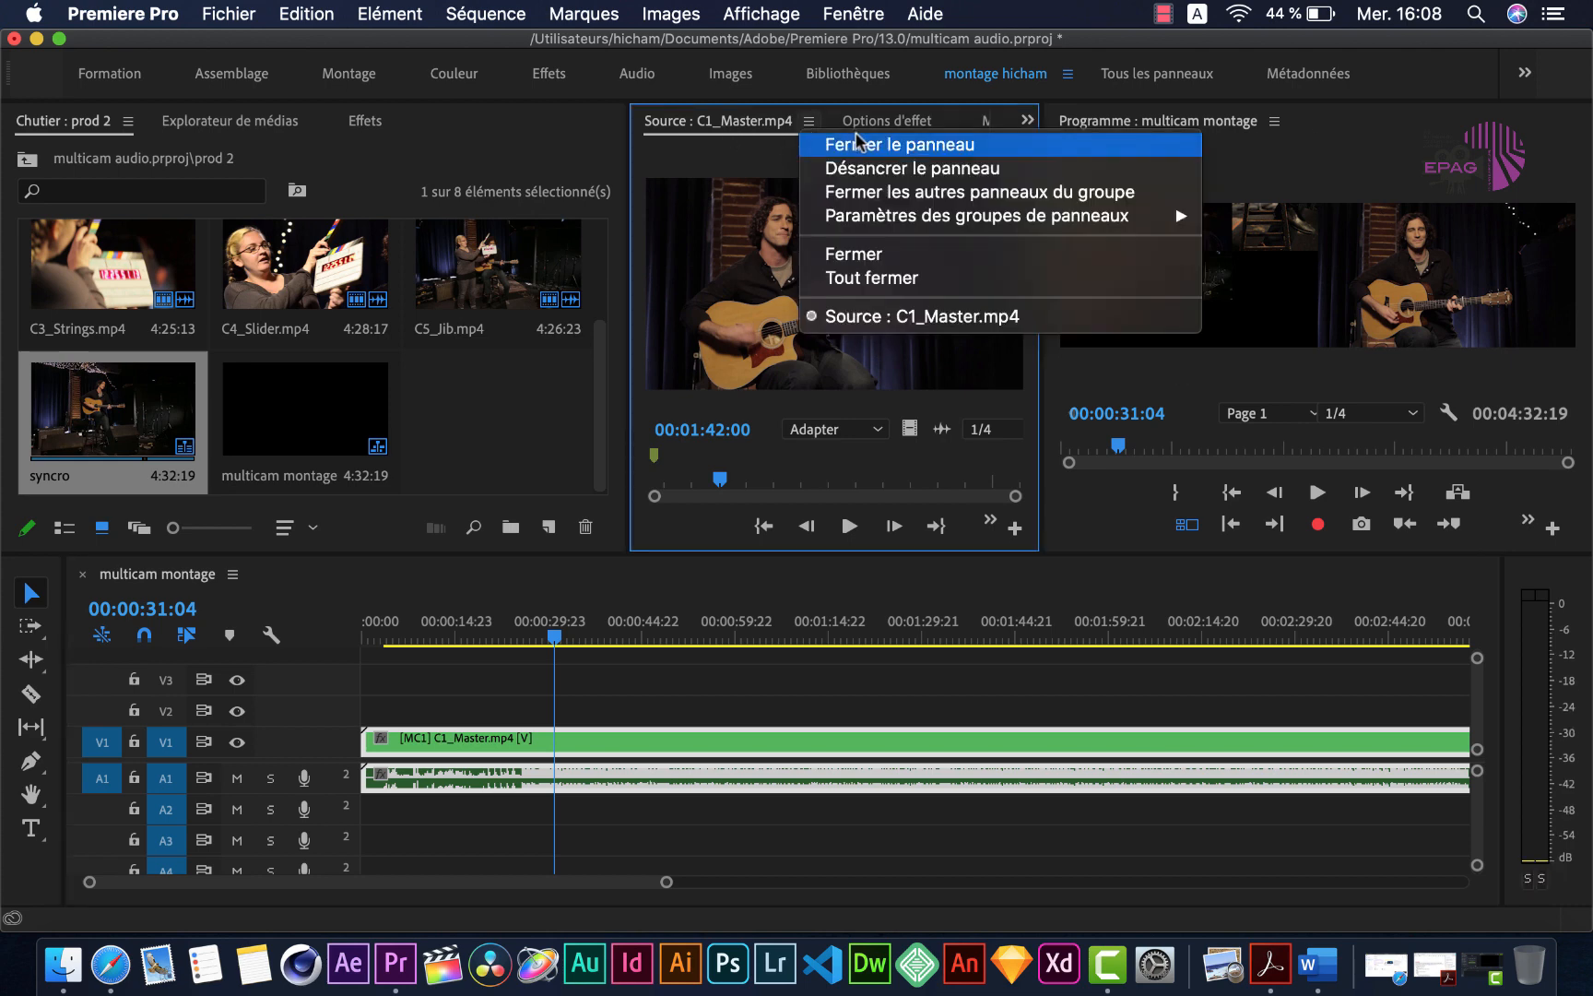
pyautogui.click(855, 140)
pyautogui.click(751, 122)
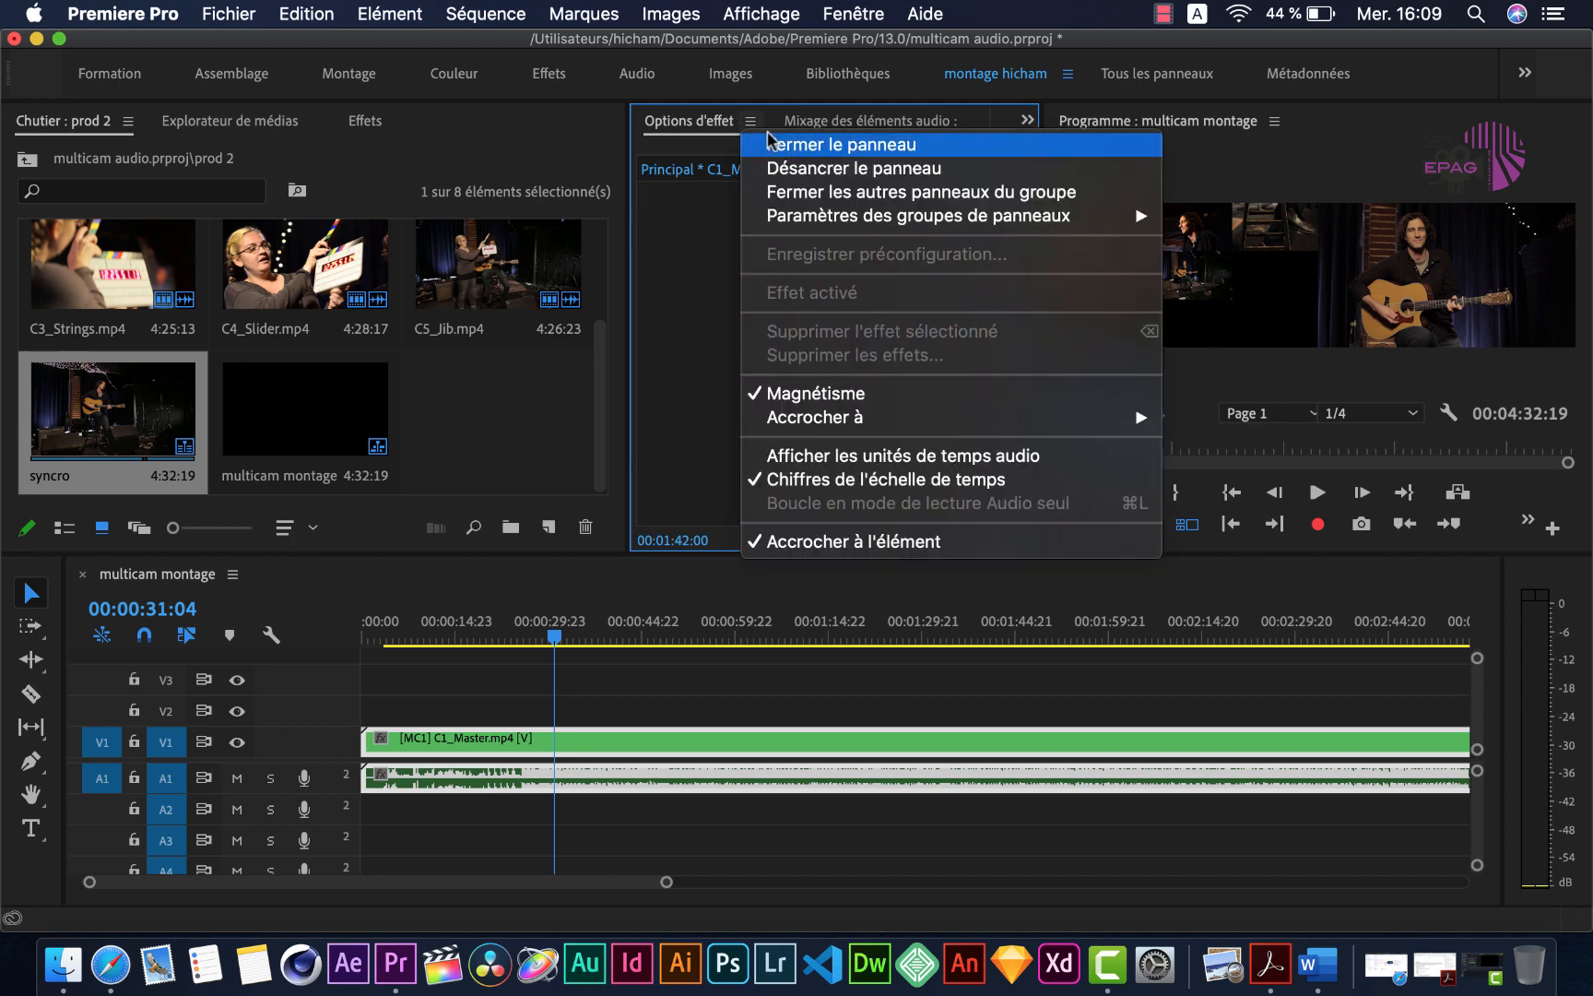
pyautogui.click(770, 143)
pyautogui.click(835, 123)
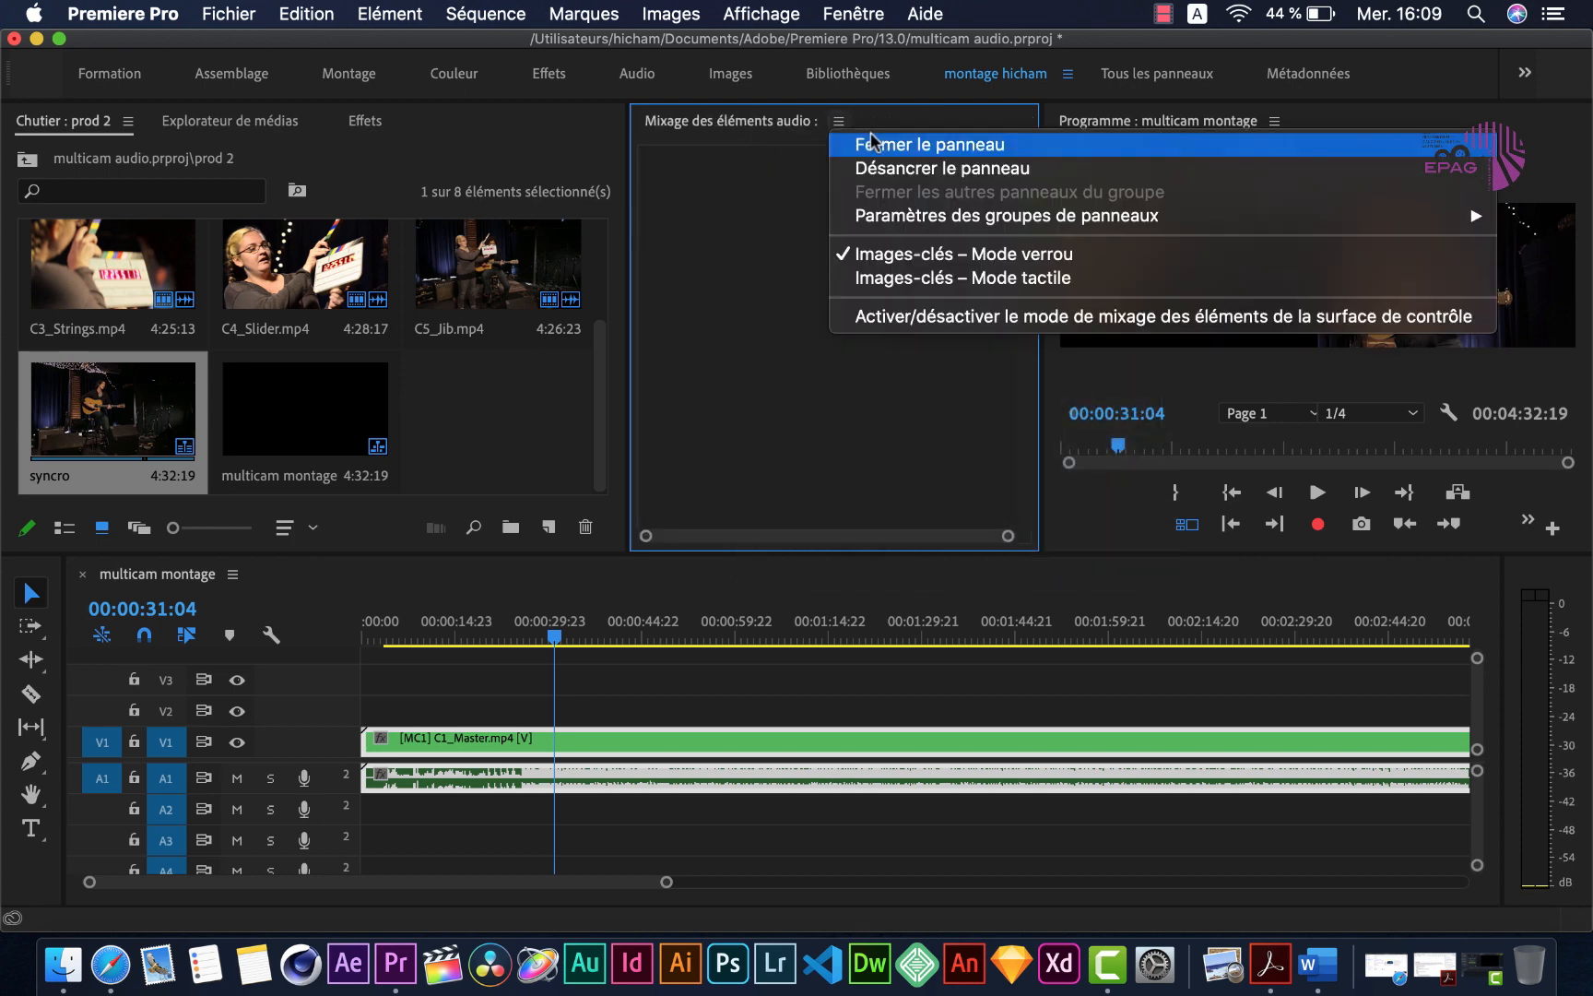
pyautogui.click(871, 132)
# - Close the Effects, Media Browser and prod 2 bin panels, and enlarge the Program monitor by shrinking the timeline's height
pyautogui.click(369, 123)
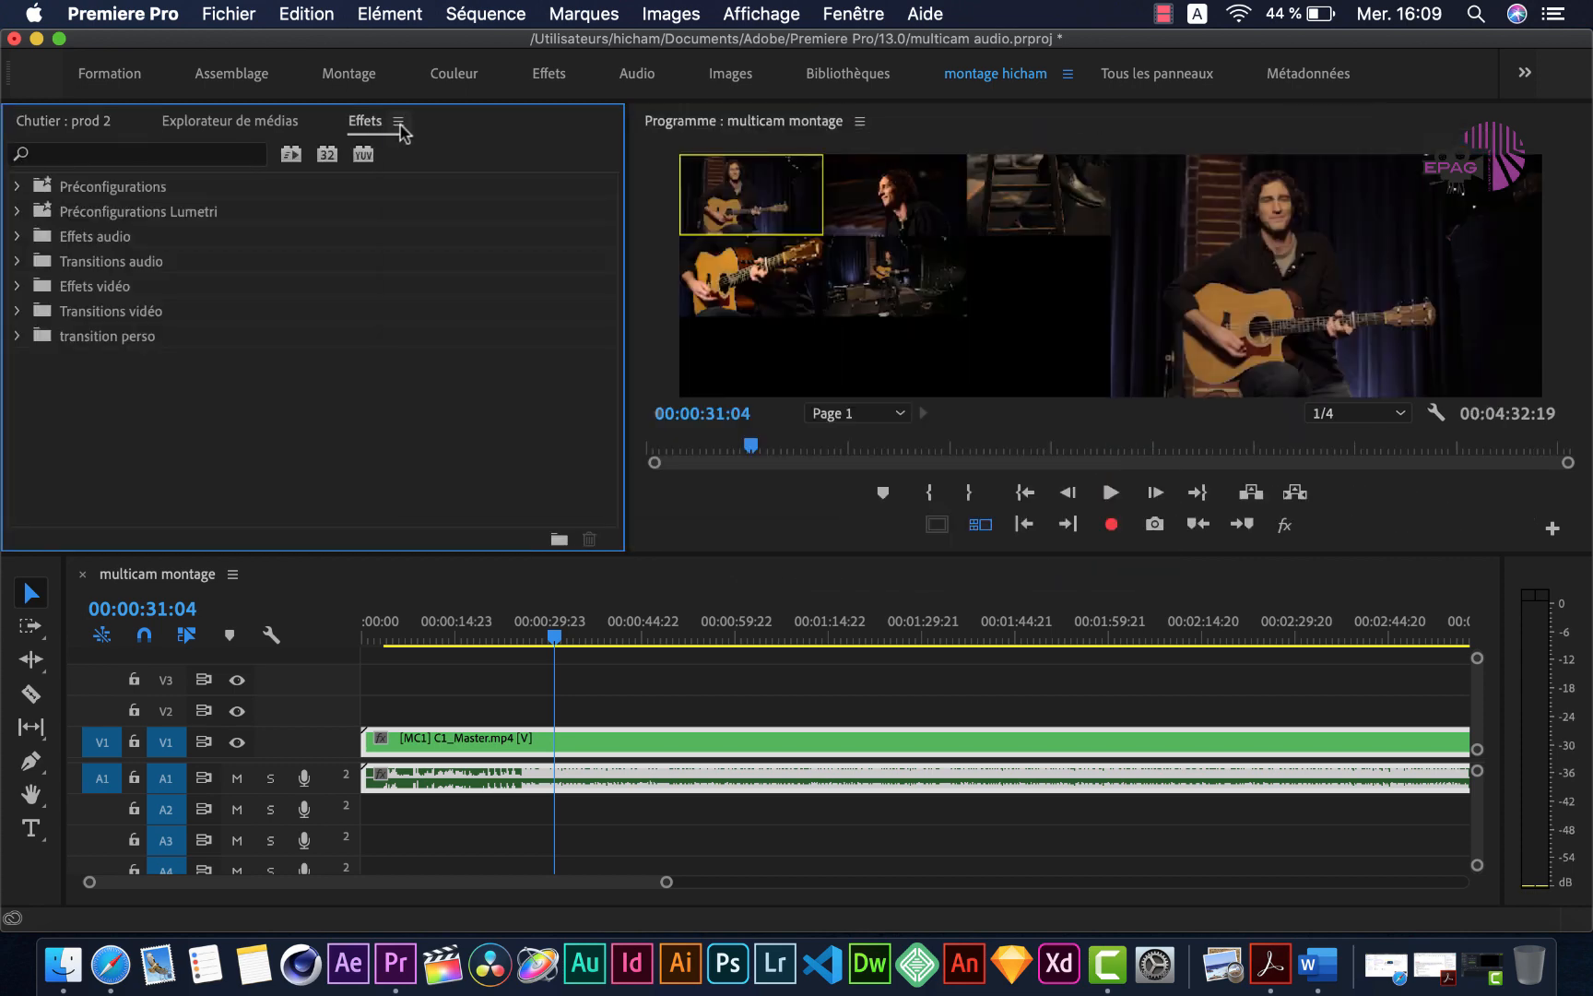
pyautogui.click(398, 122)
pyautogui.click(415, 142)
pyautogui.click(315, 123)
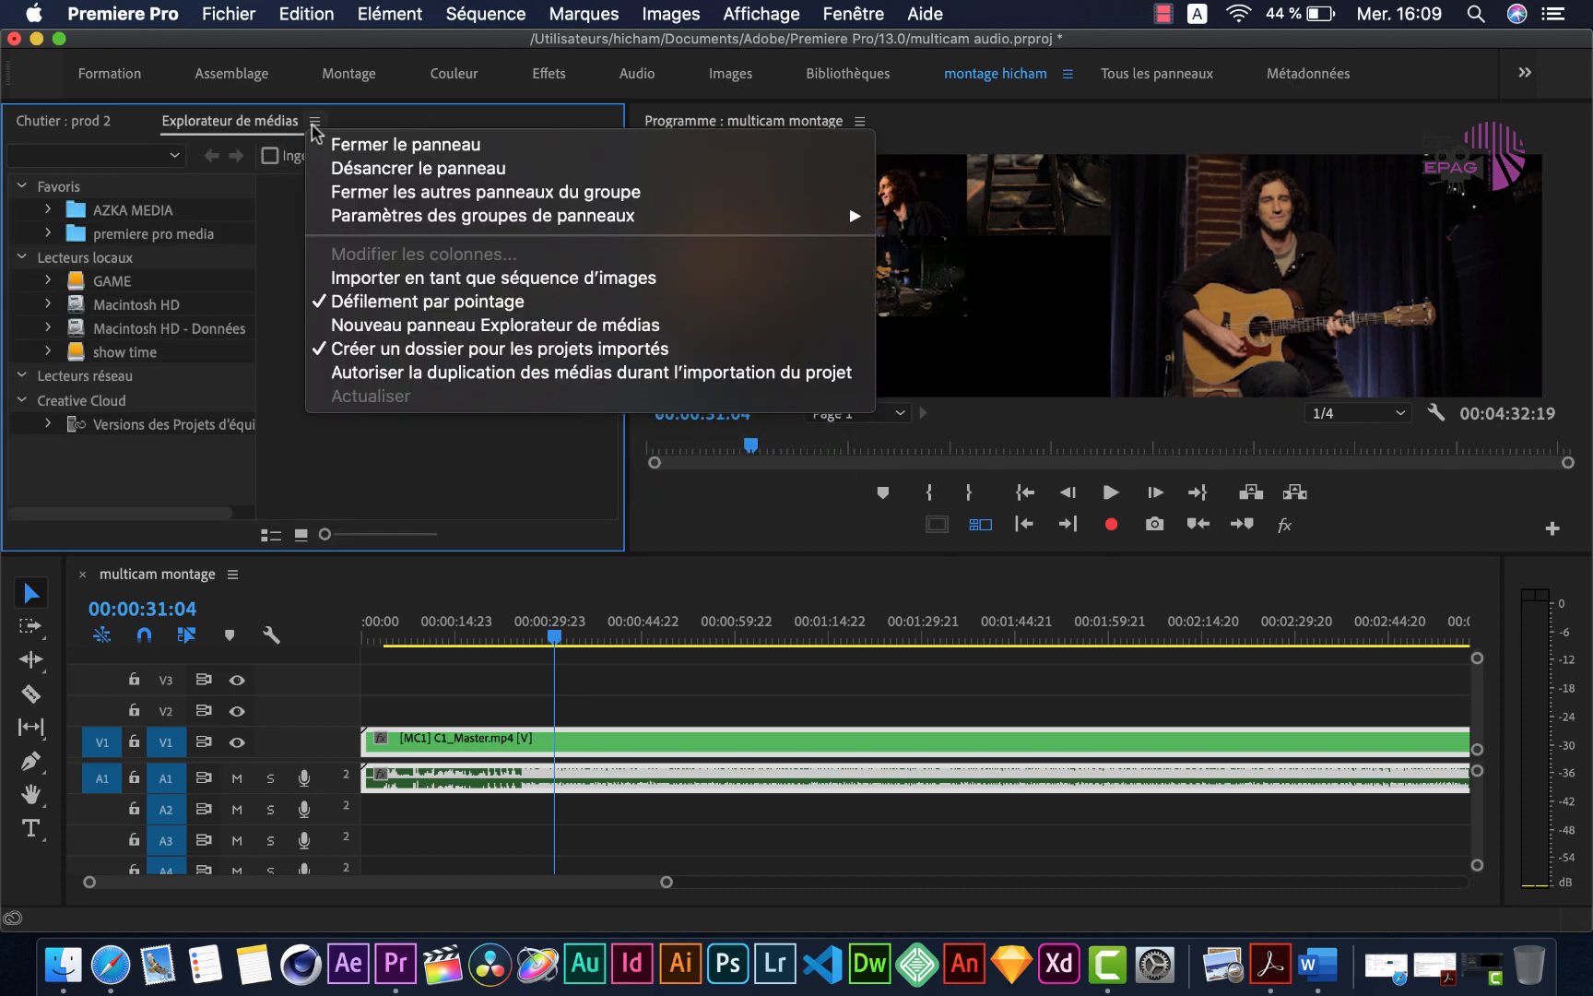
pyautogui.click(334, 143)
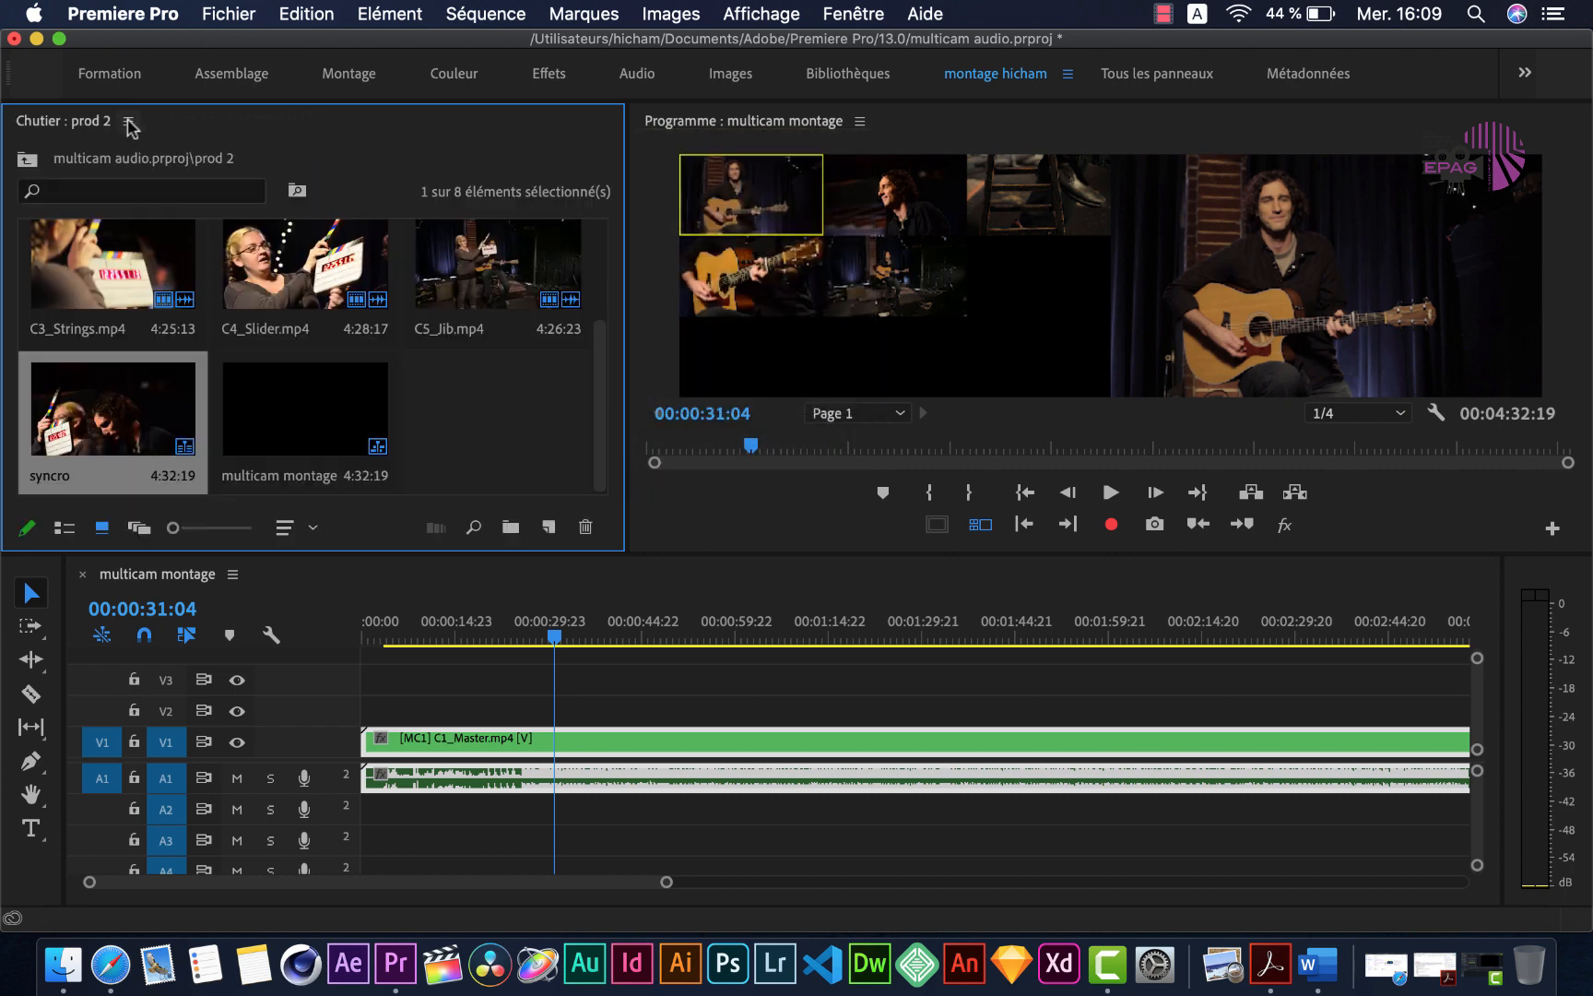
pyautogui.click(127, 121)
pyautogui.click(221, 75)
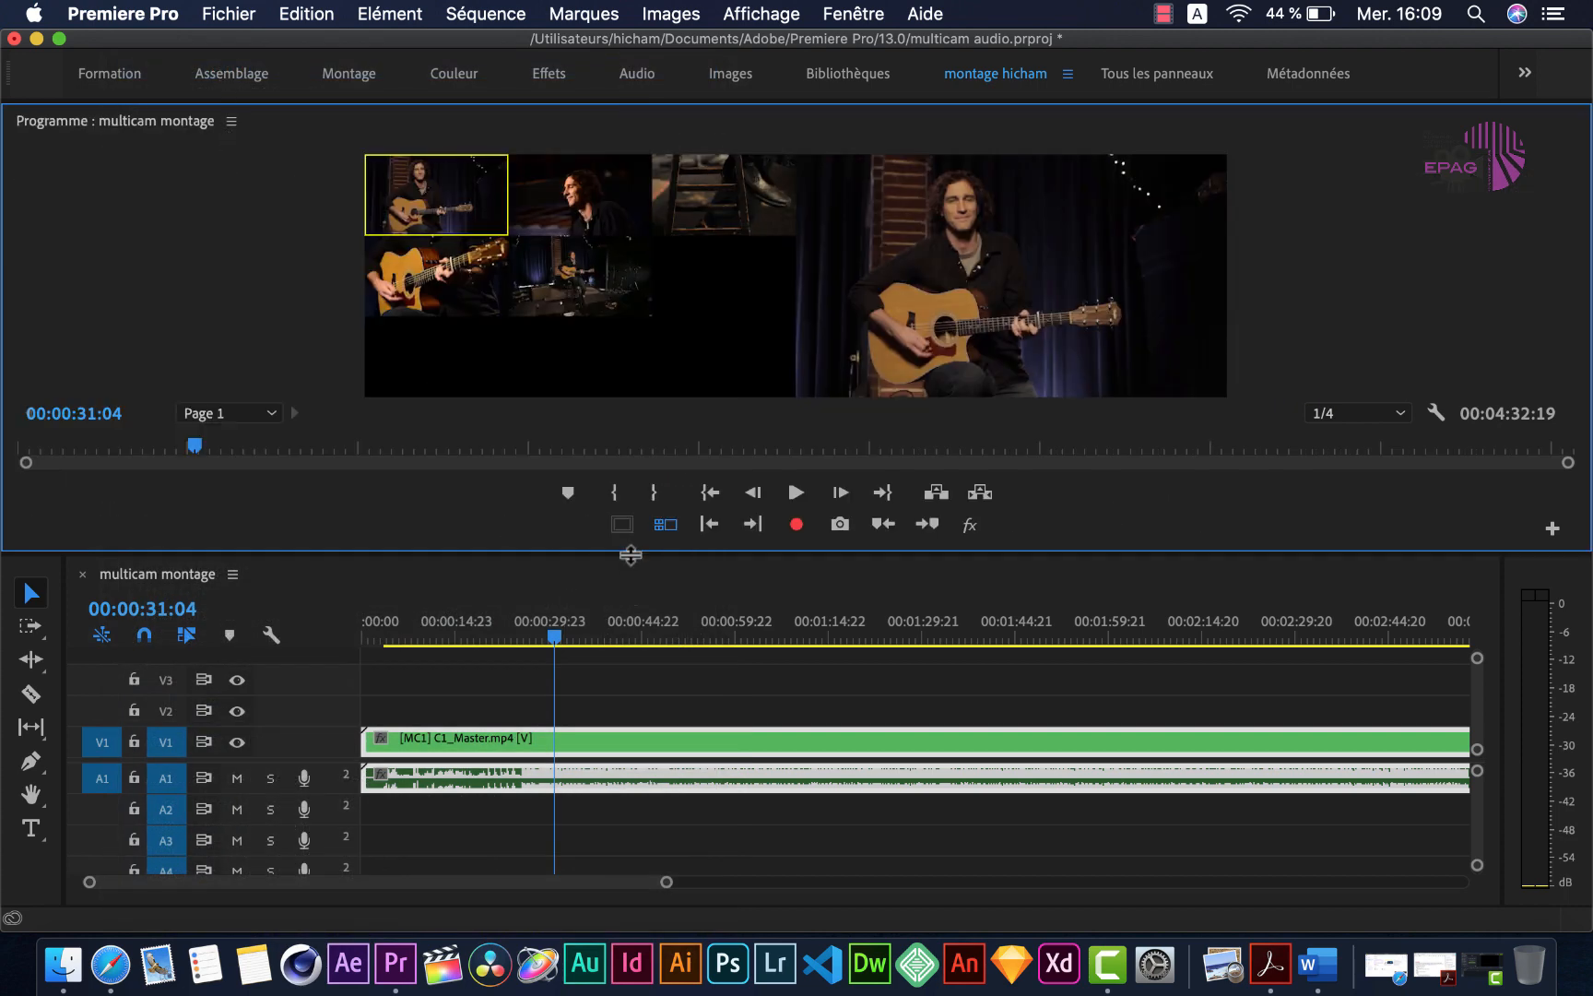
pyautogui.moveTo(631, 554); pyautogui.dragTo(625, 652)
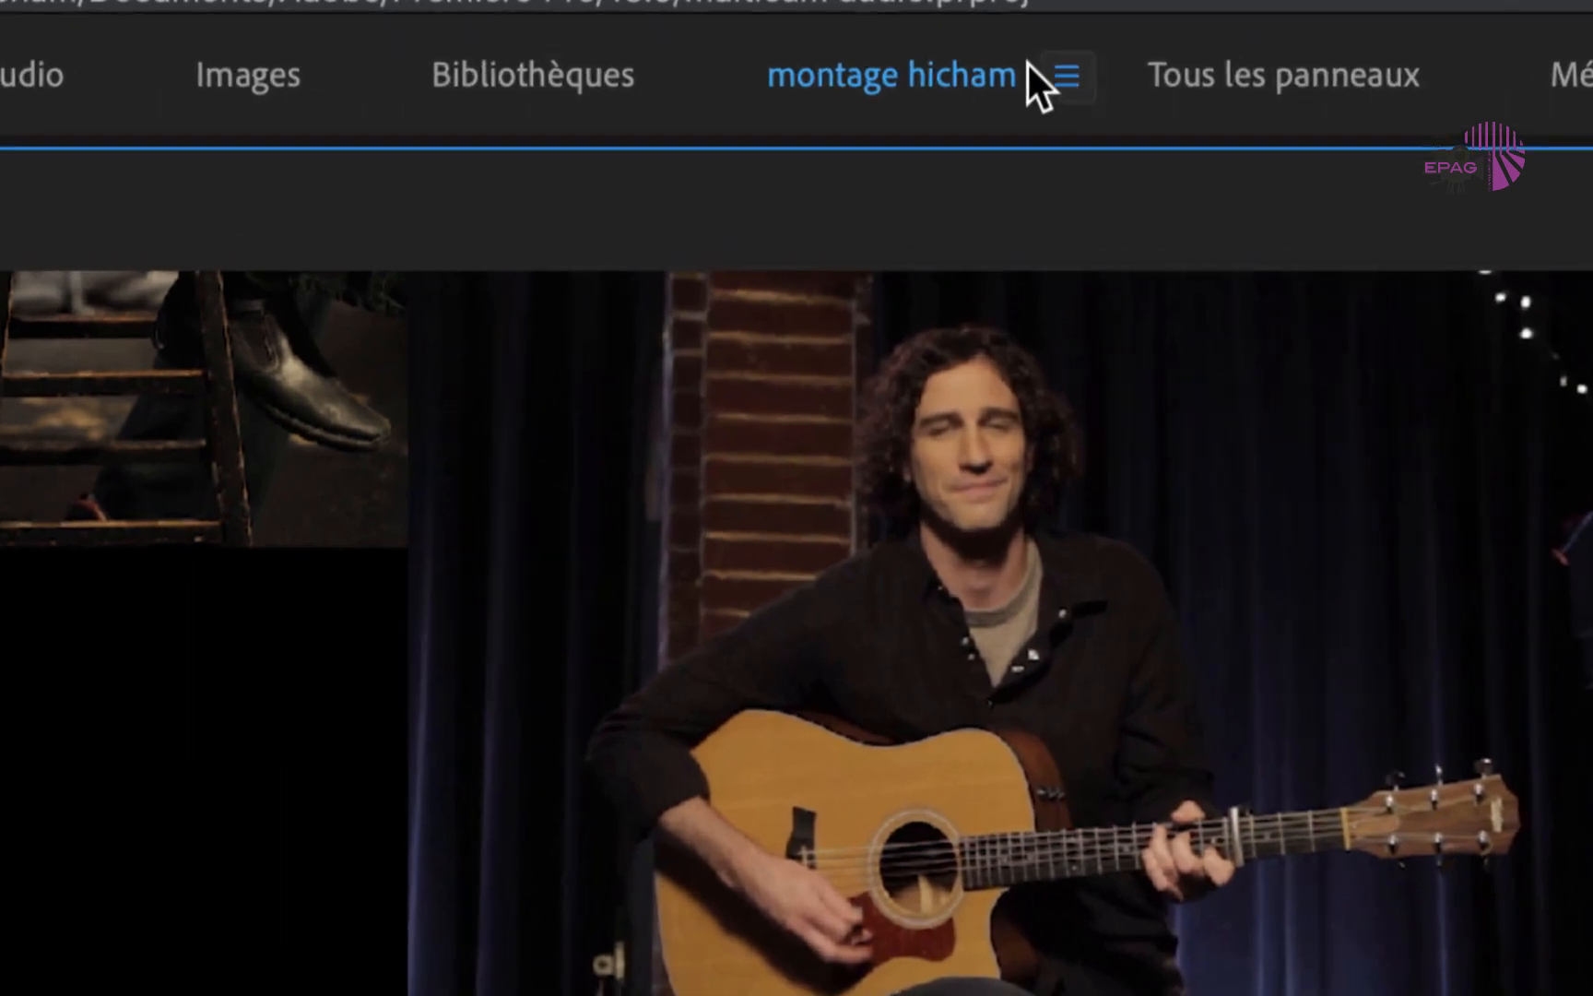
pyautogui.click(1067, 75)
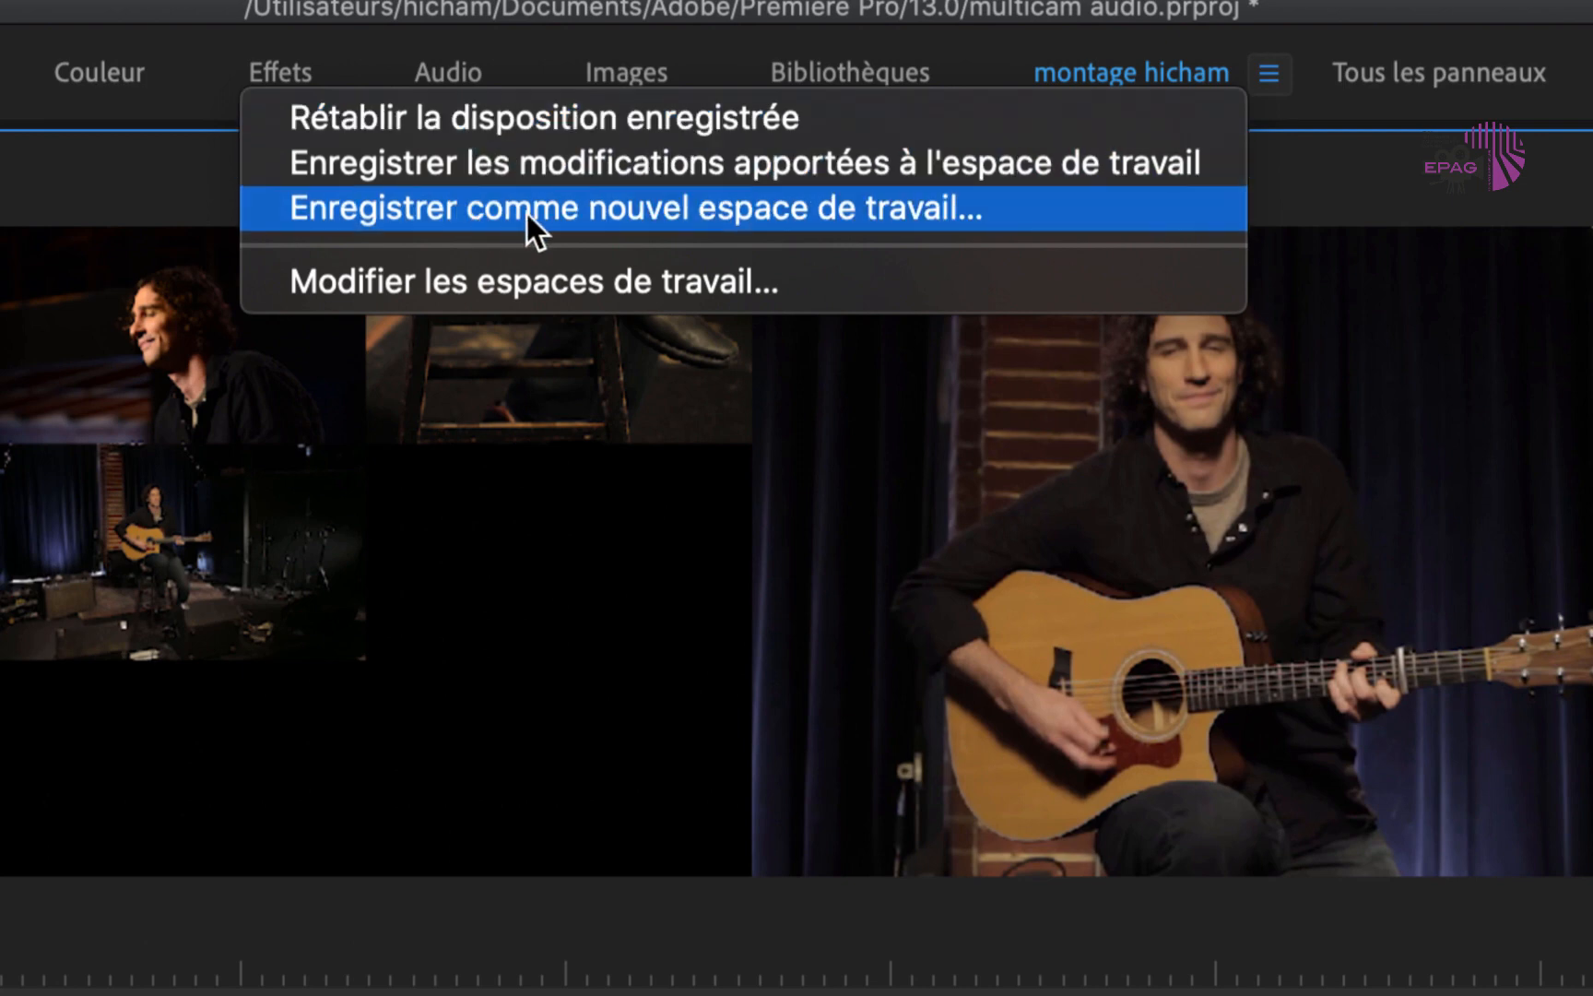
pyautogui.click(597, 212)
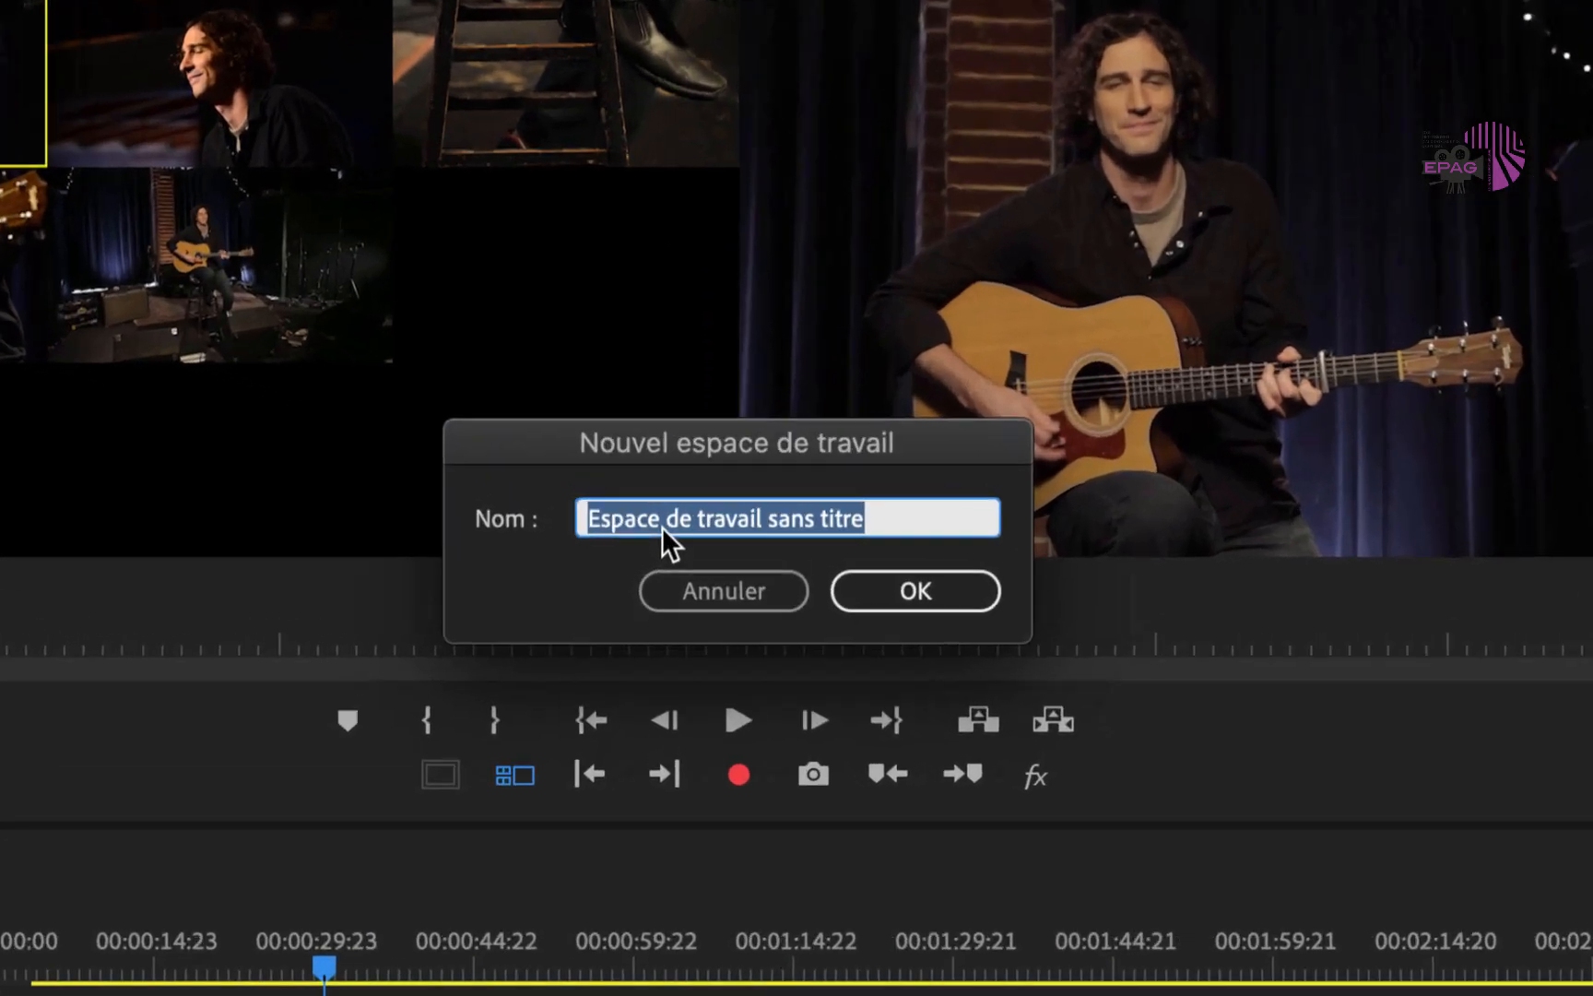
pyautogui.write('multi')
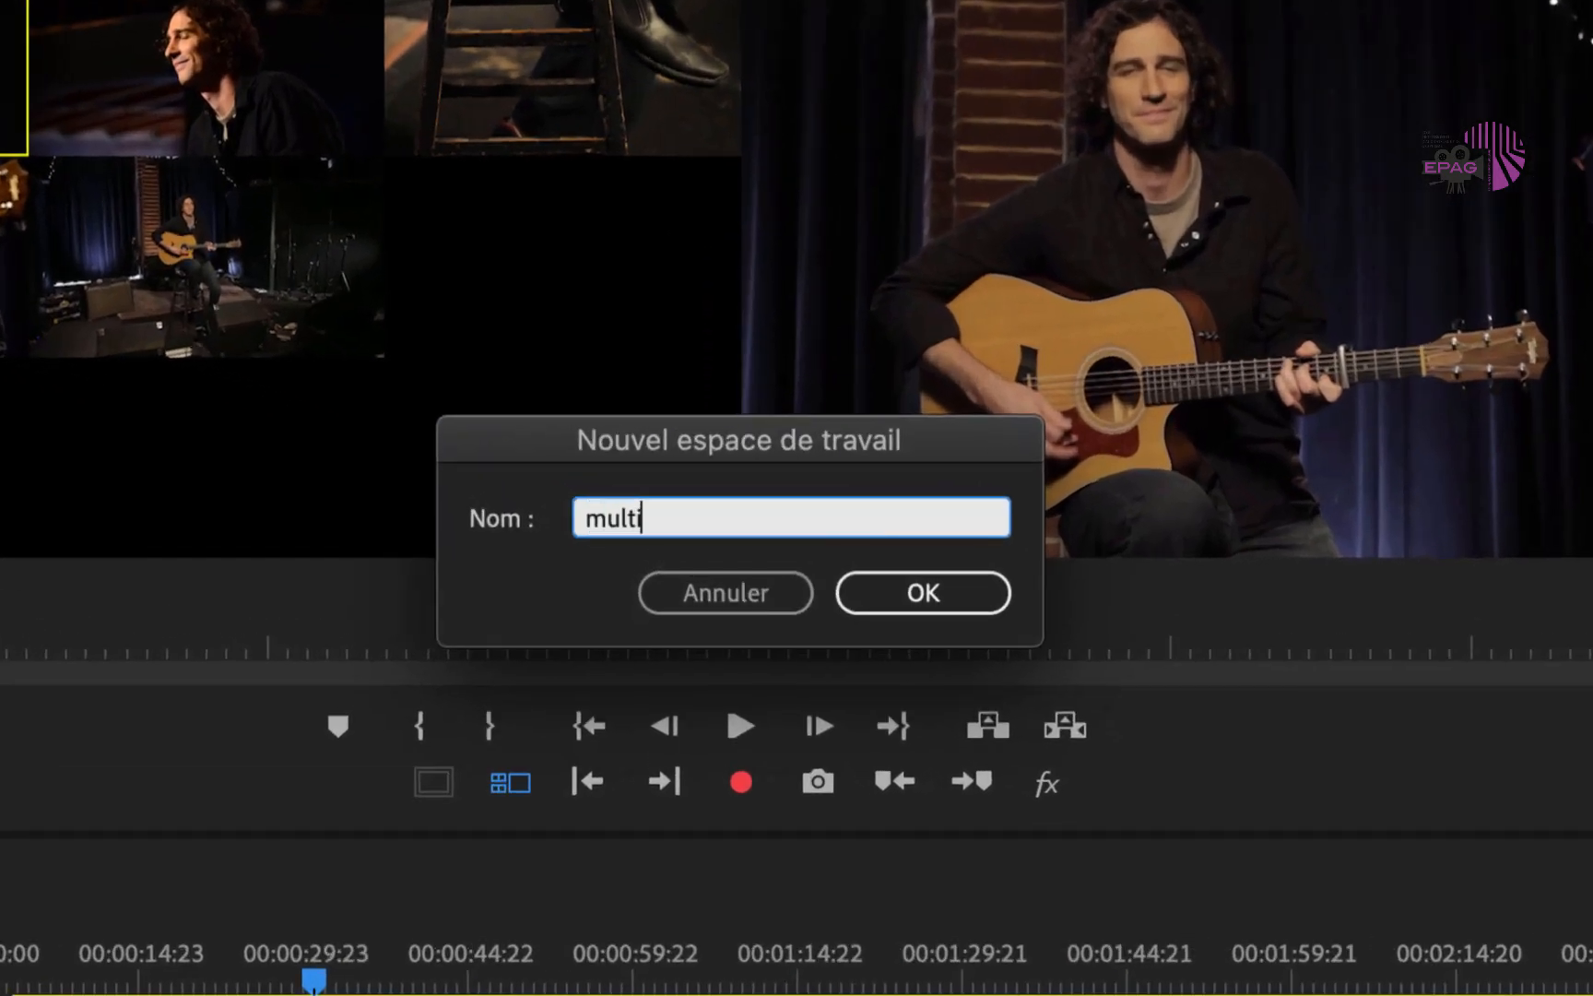
pyautogui.write('cam')
pyautogui.click(975, 591)
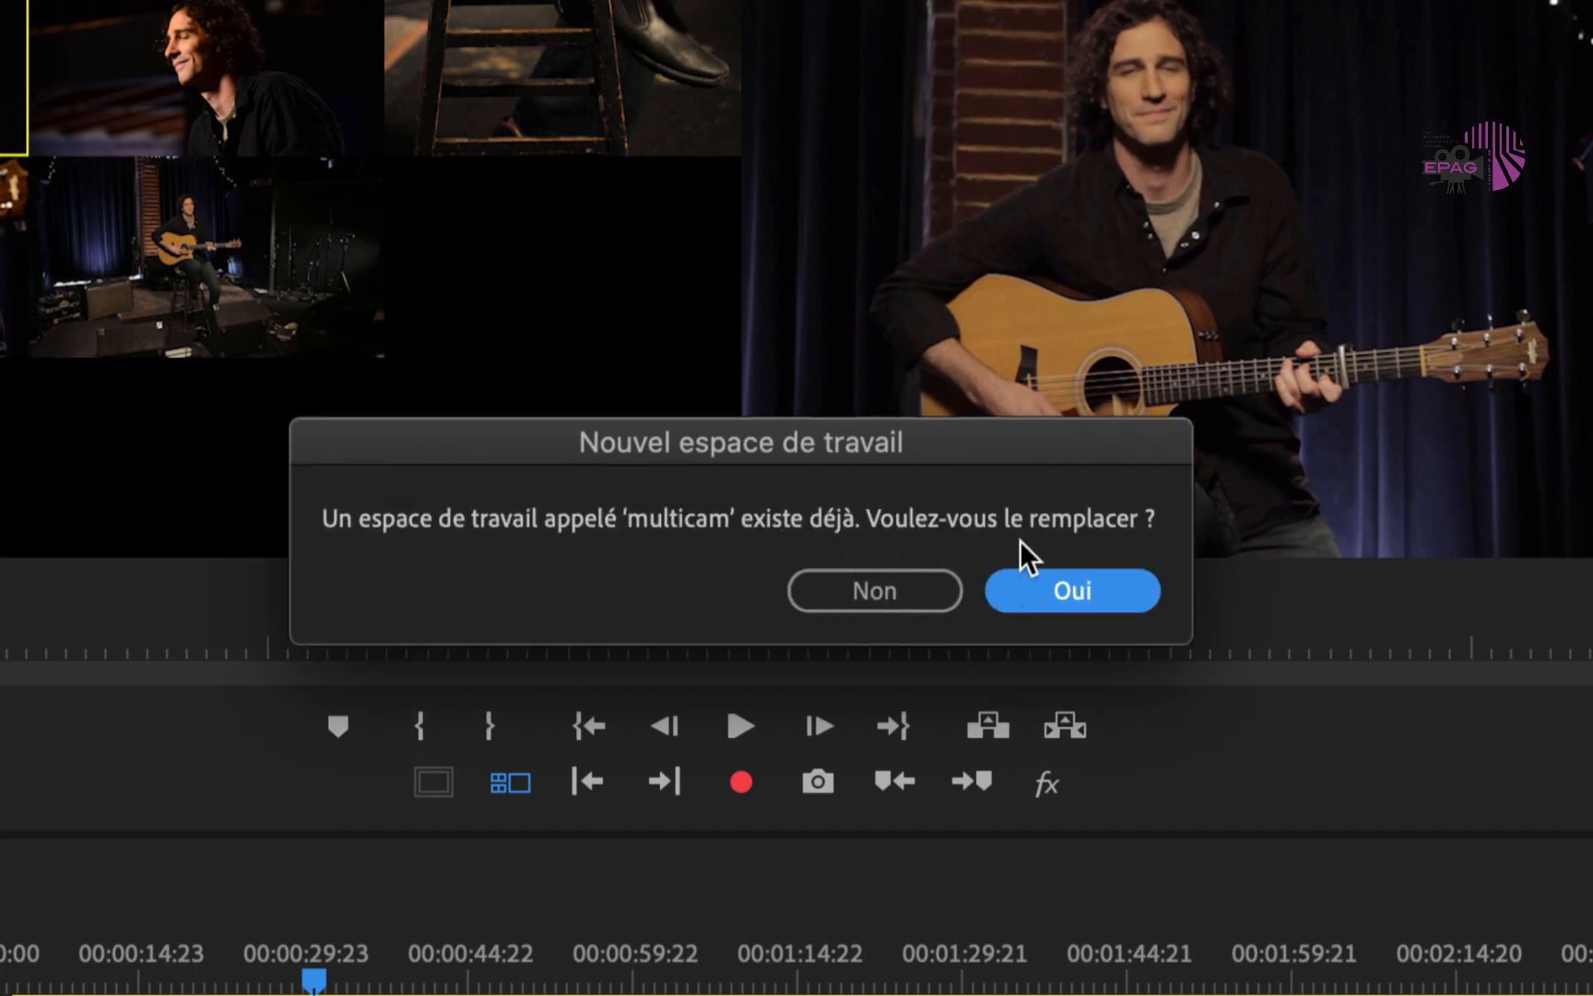
pyautogui.click(899, 593)
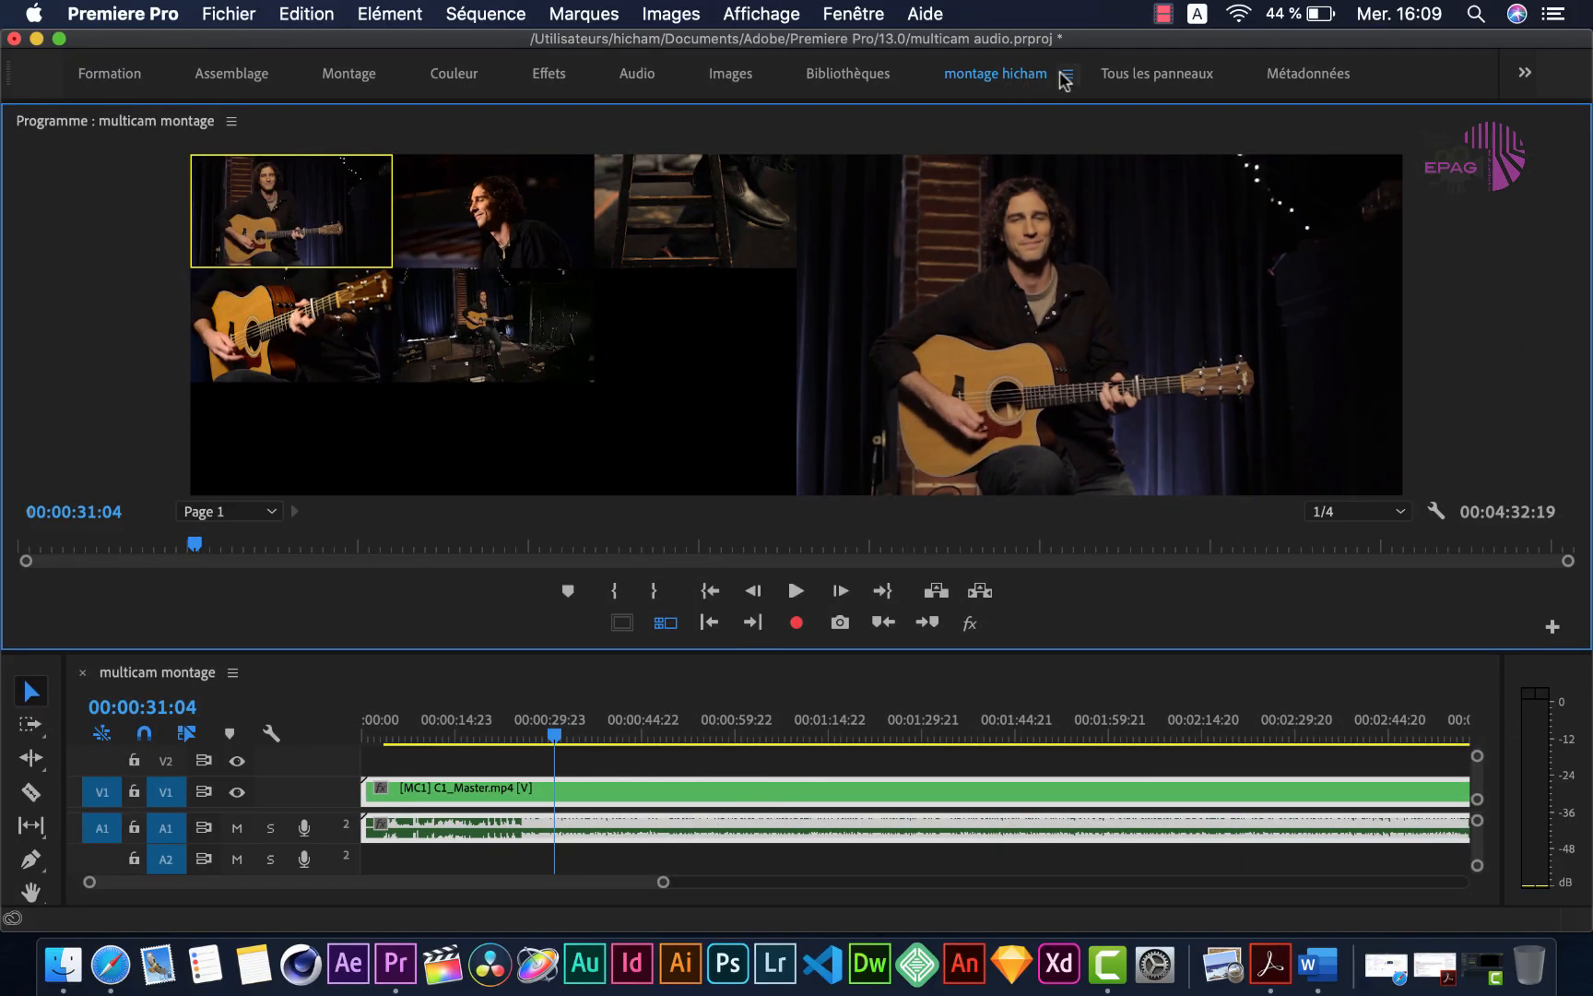
# - Save the current panel layout as a new workspace named "multicam 2"
pyautogui.click(1046, 83)
pyautogui.click(929, 147)
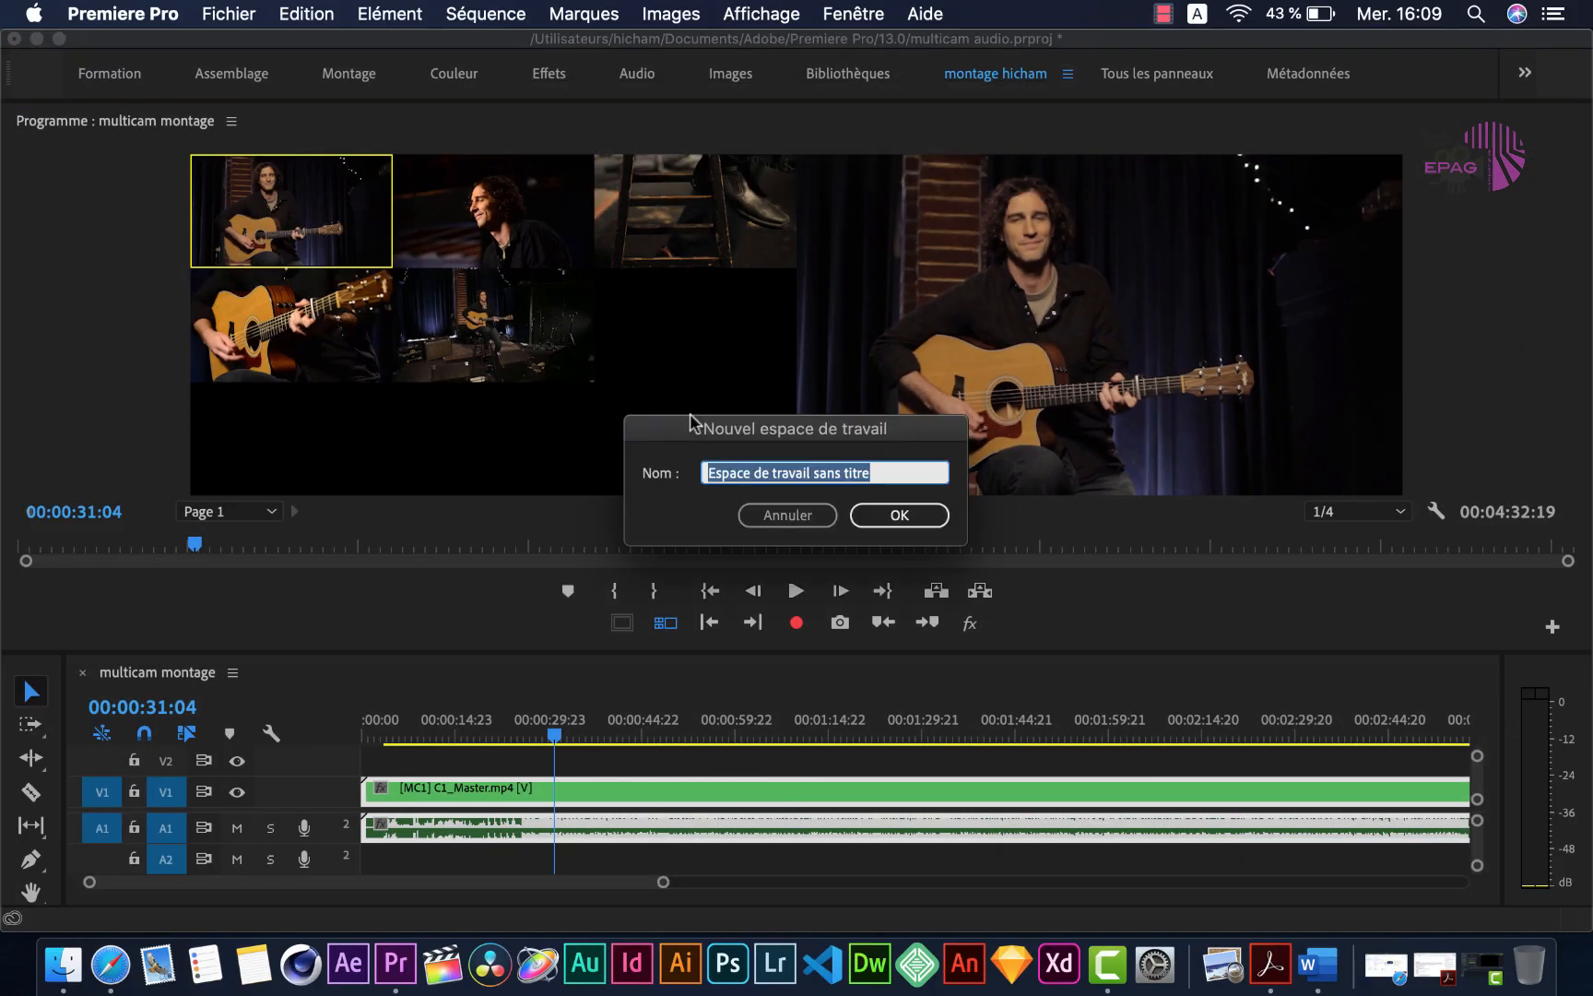
pyautogui.write('multicam 2')
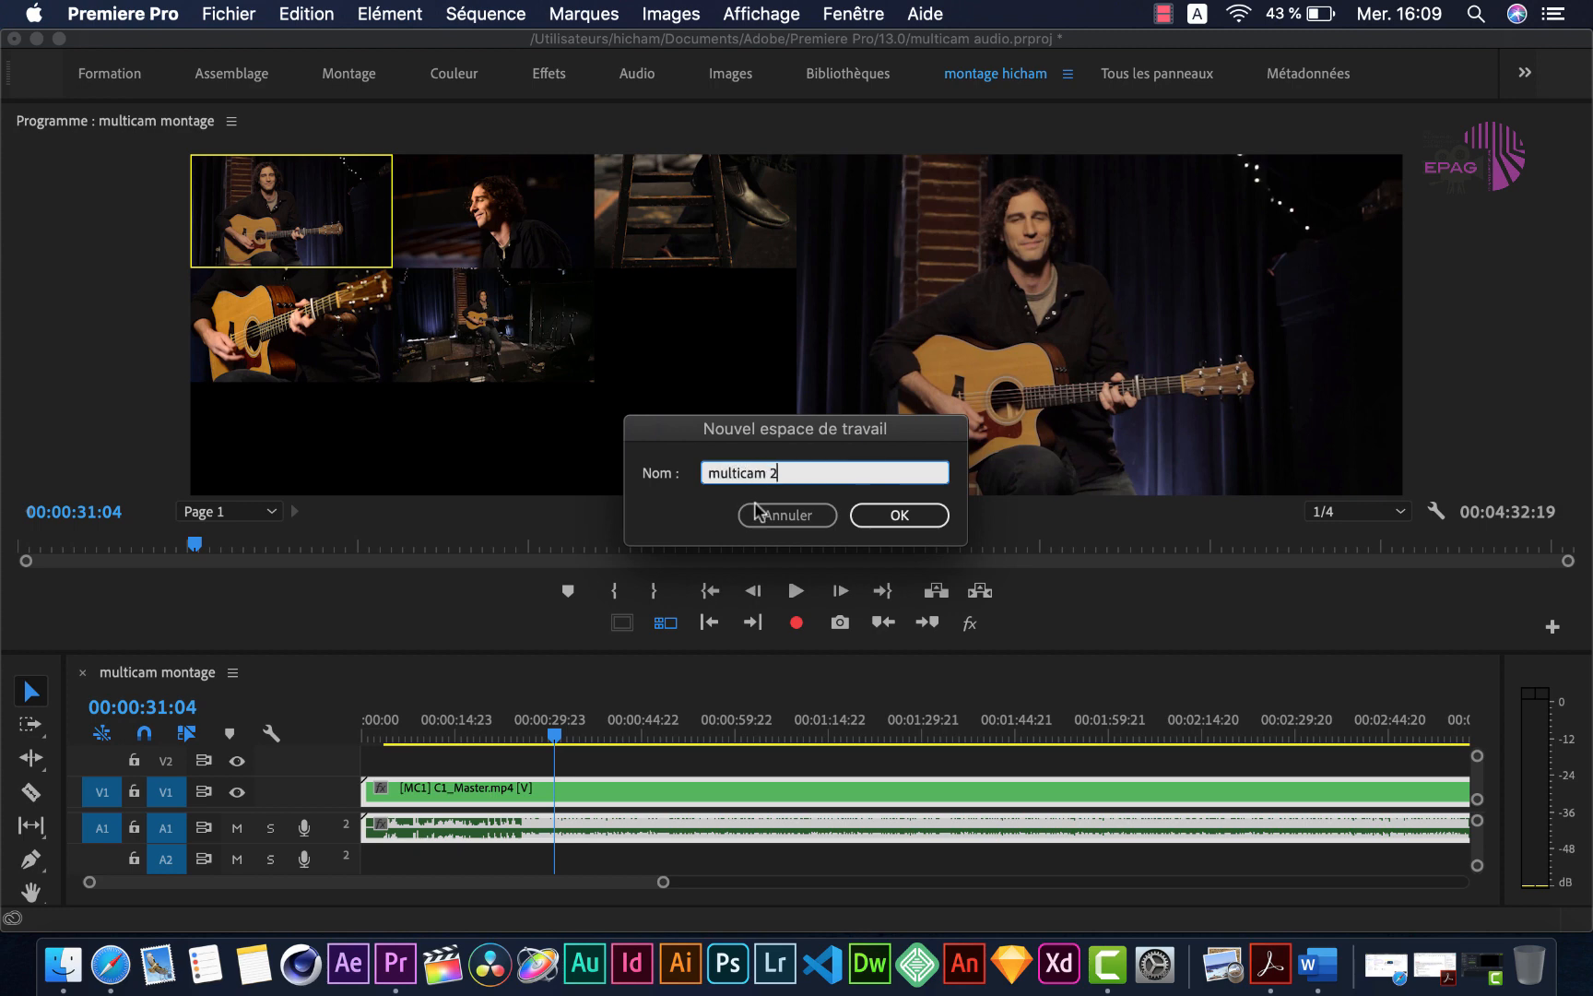
pyautogui.click(919, 514)
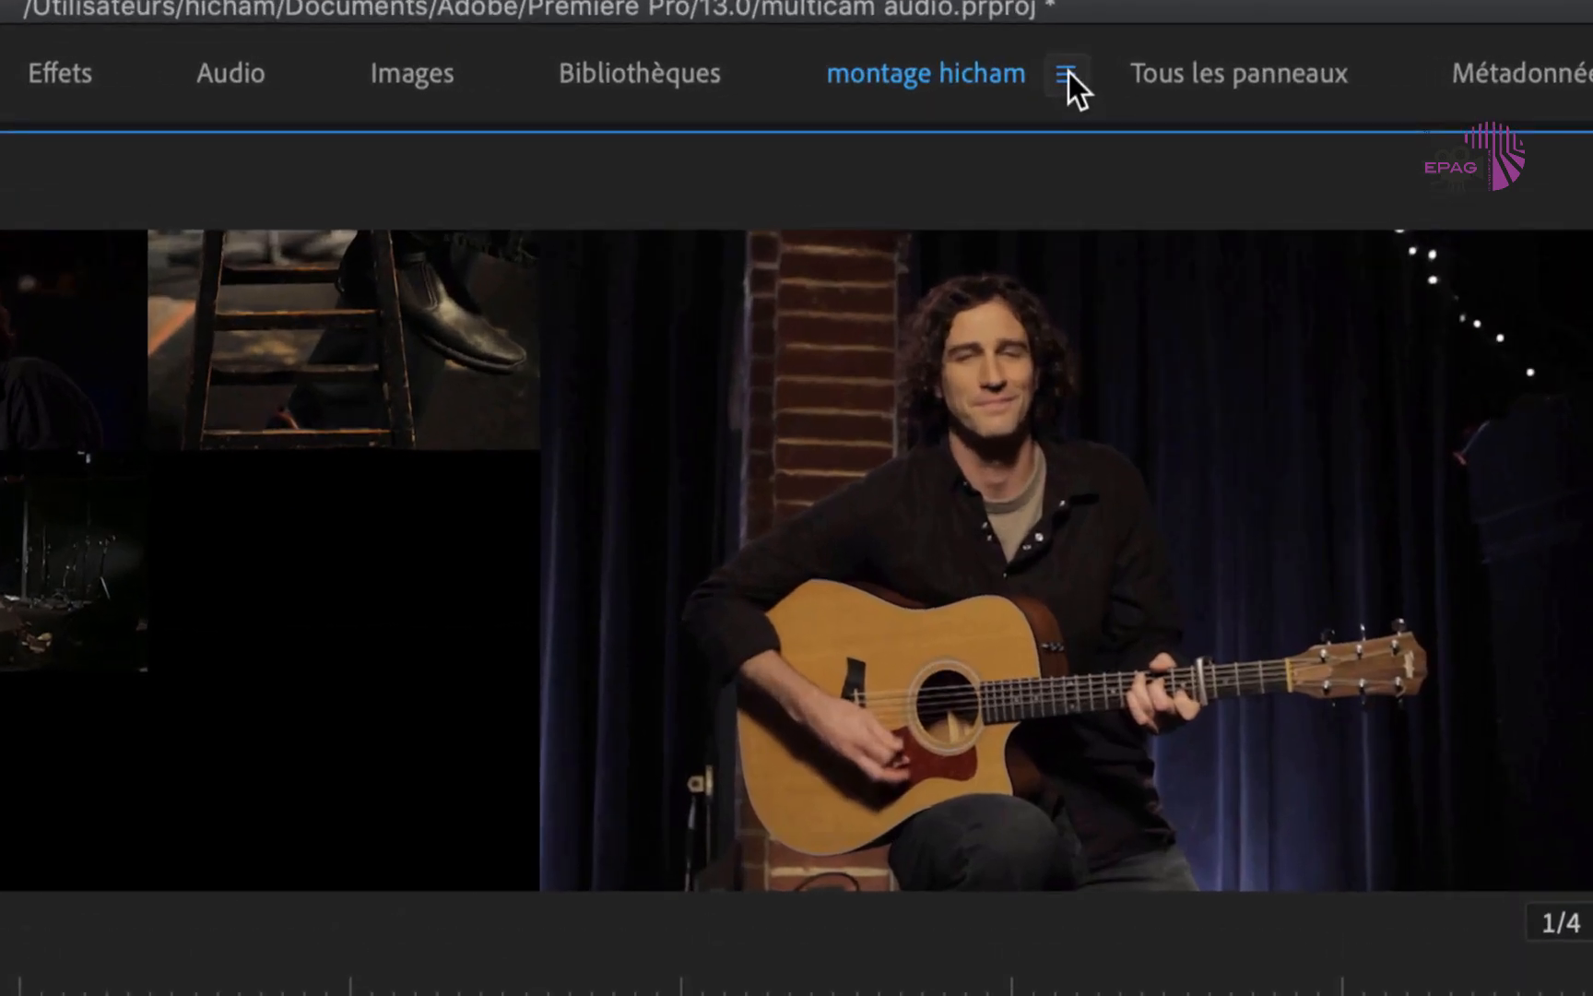
# - Restore the saved layout of the montage hicham workspace and turn off the multi-camera view in the Program monitor
pyautogui.click(1068, 74)
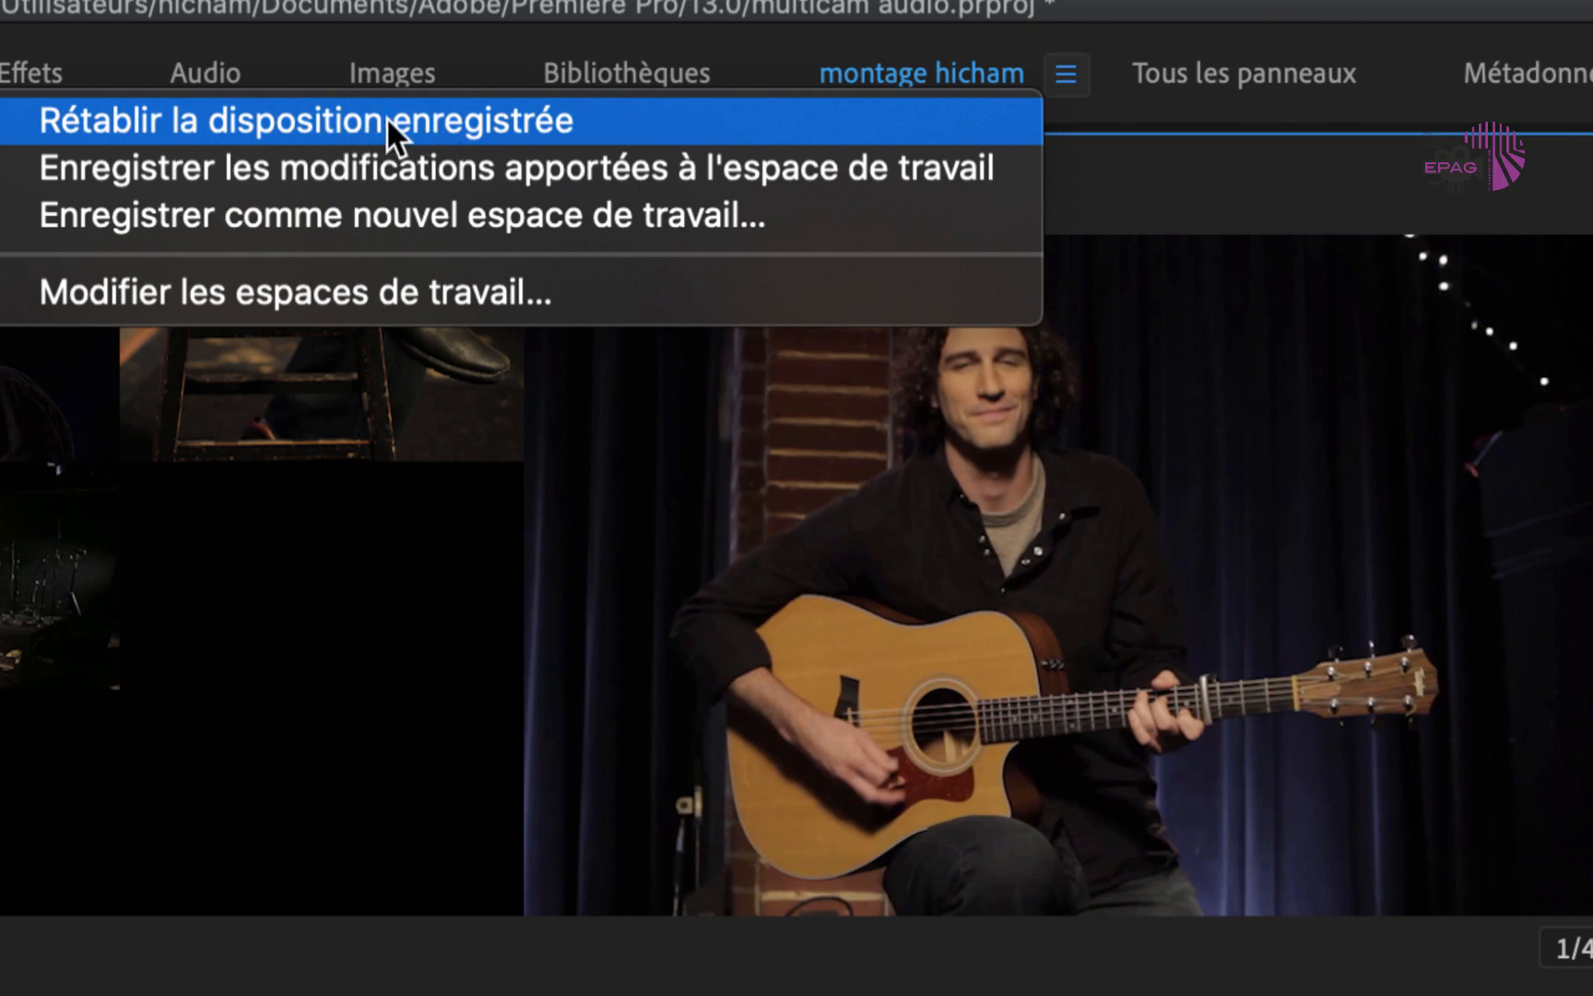
pyautogui.click(437, 120)
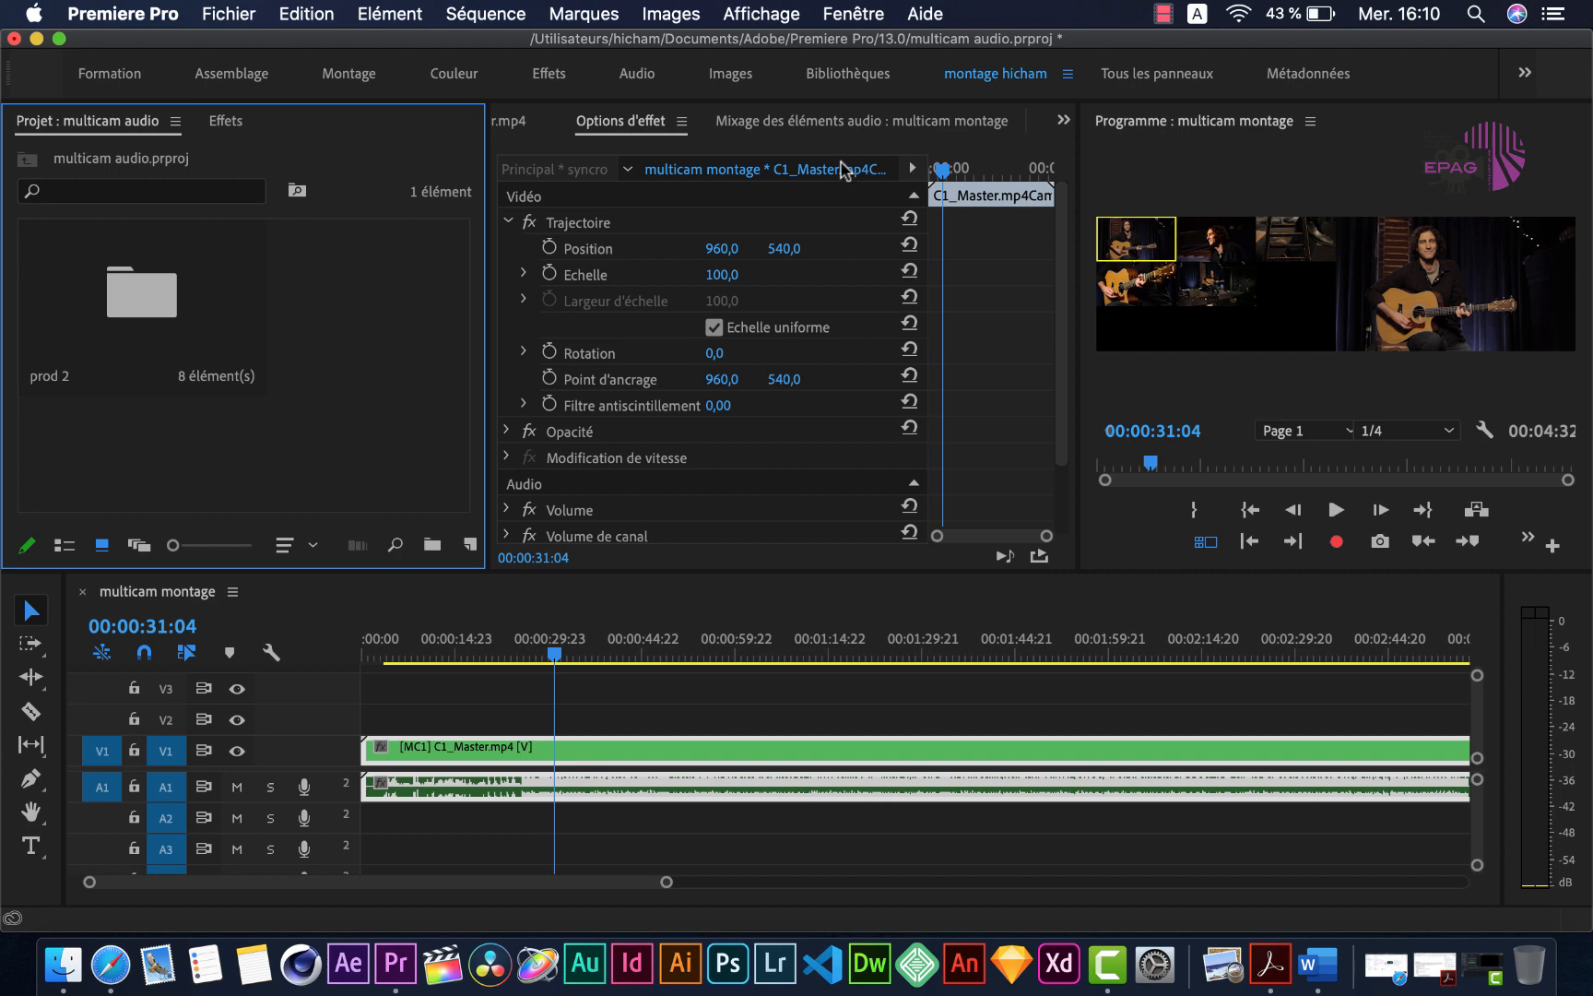
pyautogui.moveTo(555, 657); pyautogui.dragTo(505, 657)
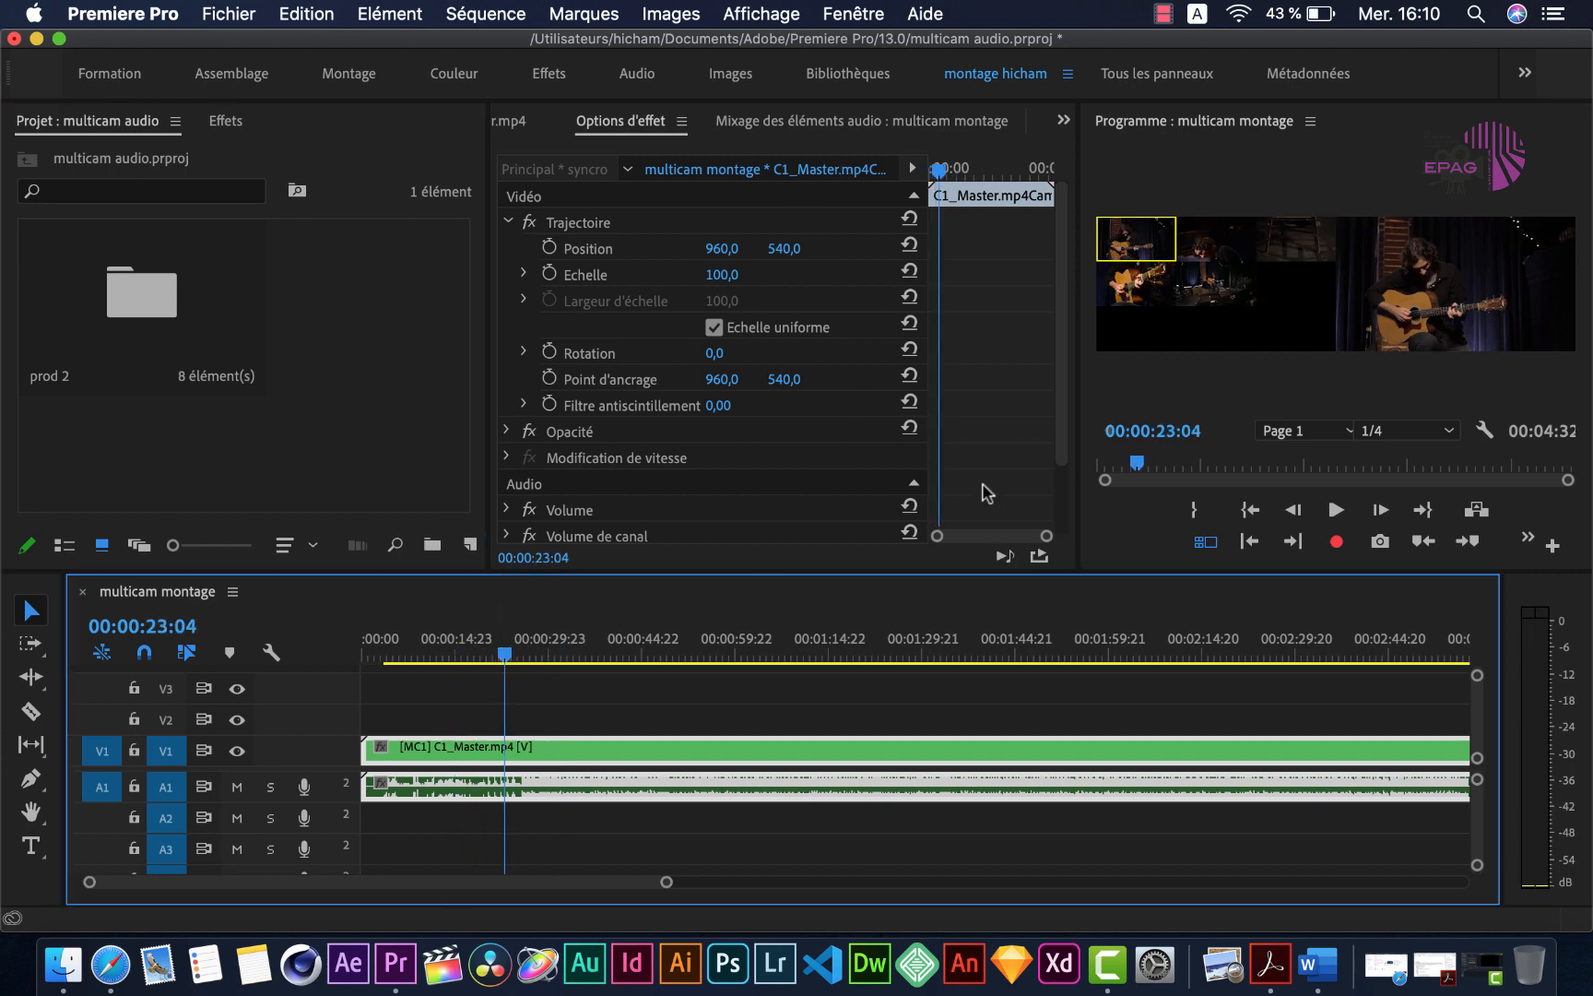
pyautogui.click(1203, 542)
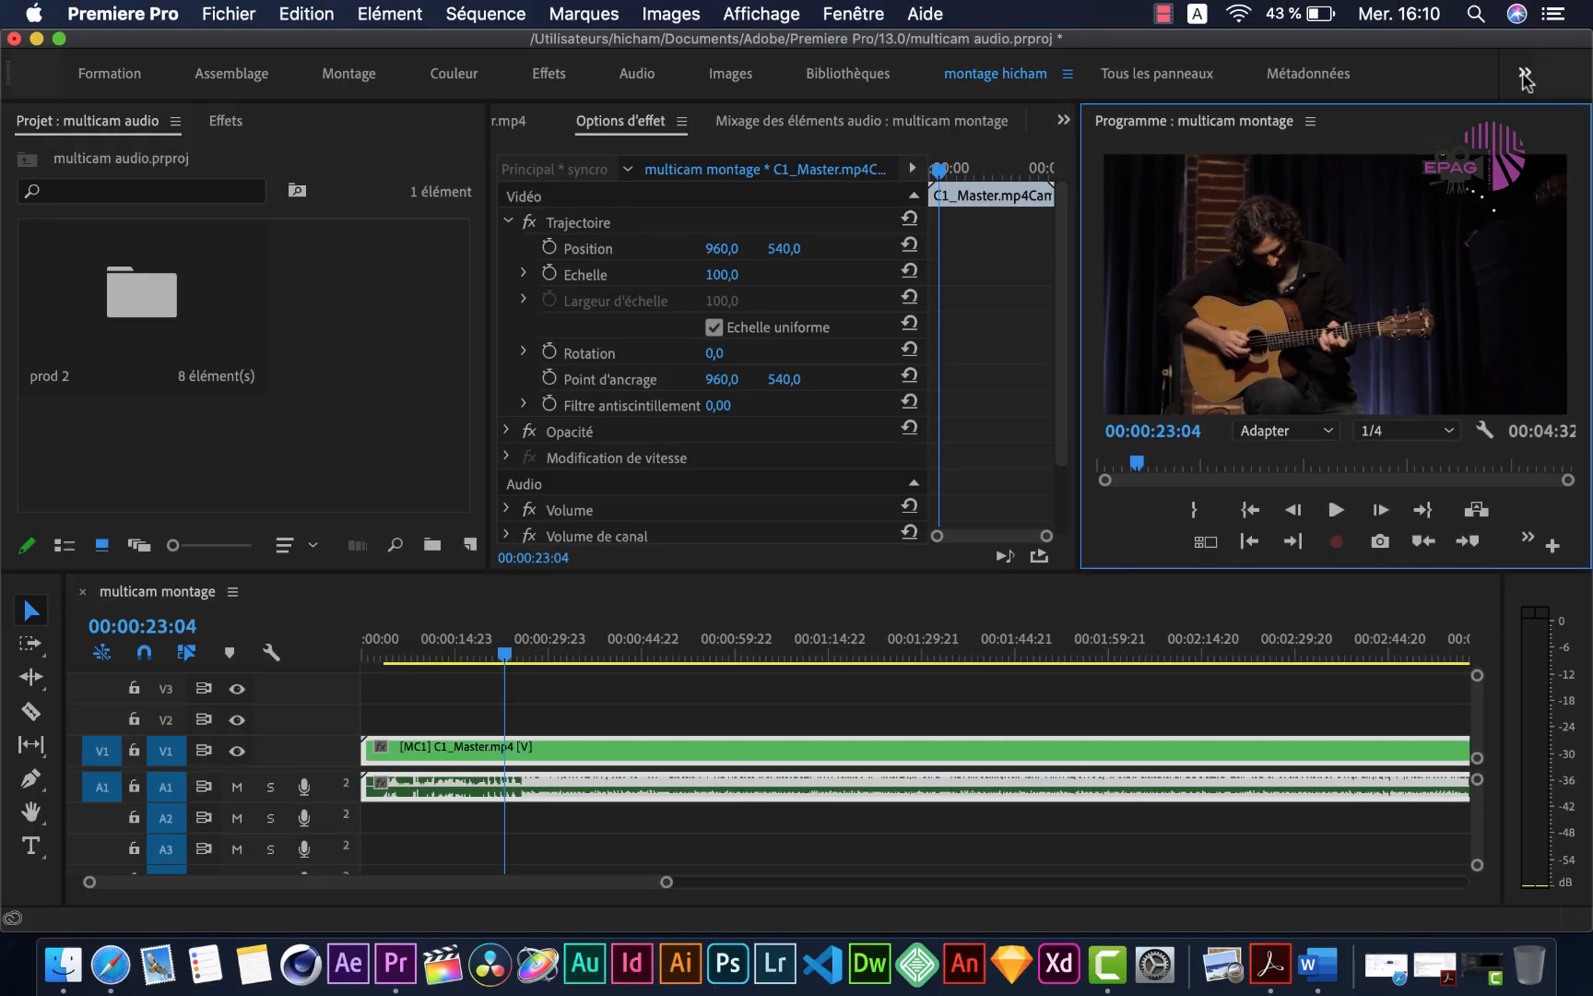
# - Switch to the multicam 2 workspace and turn on the multi-camera view in the Program monitor
pyautogui.click(1521, 70)
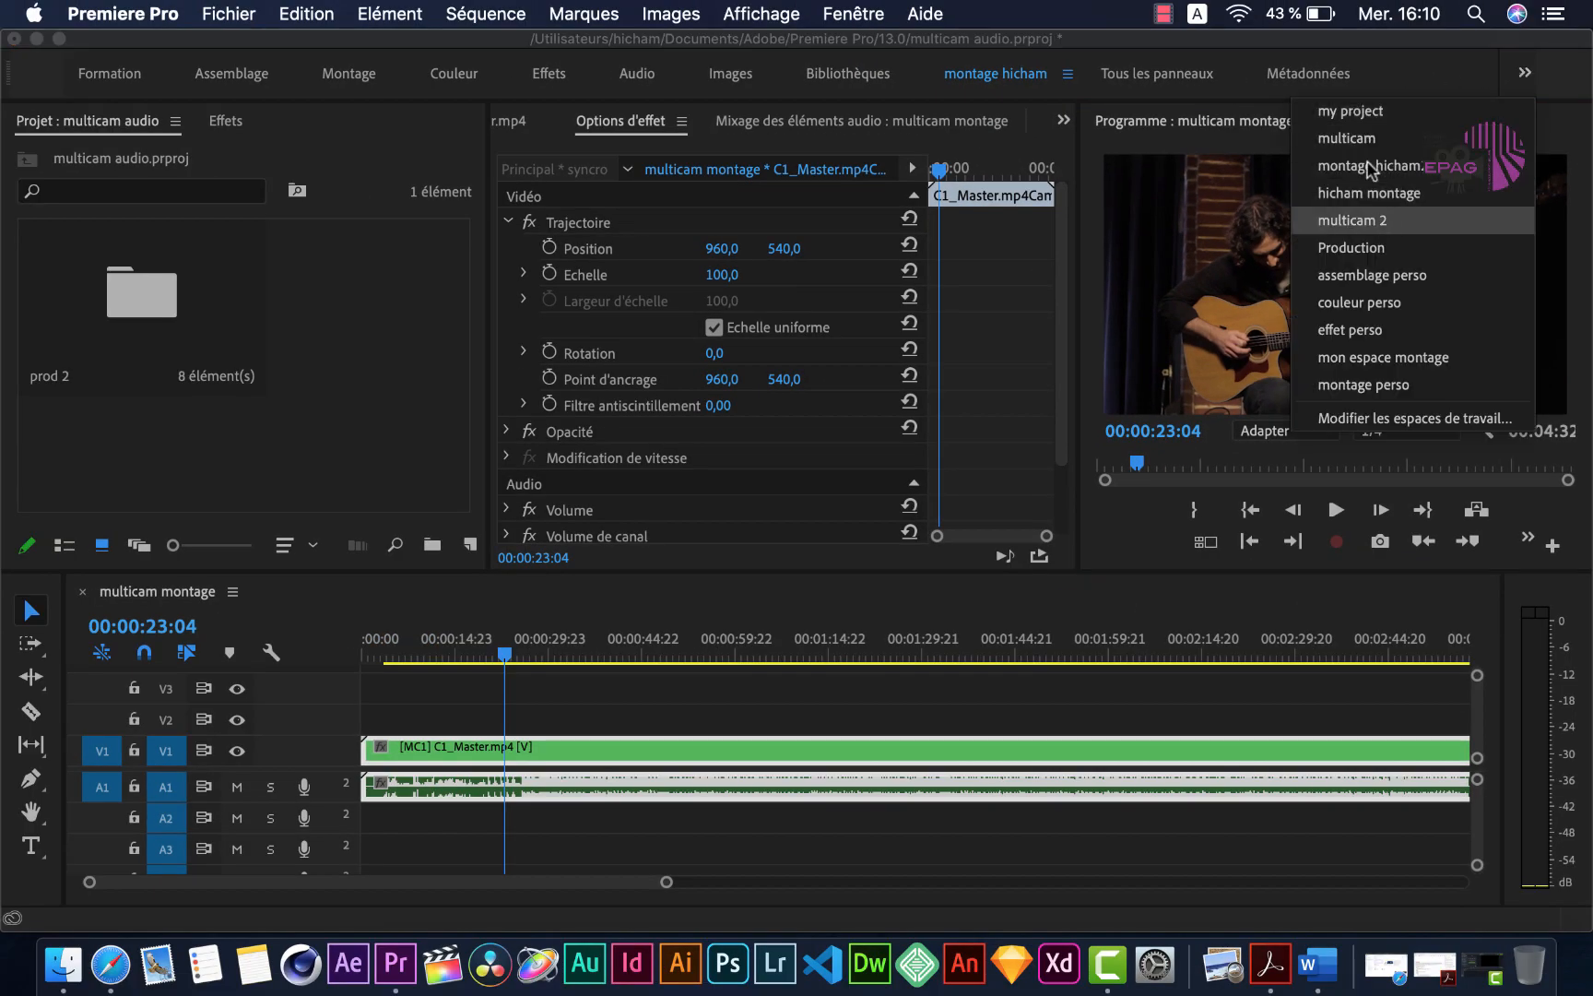
pyautogui.click(1379, 222)
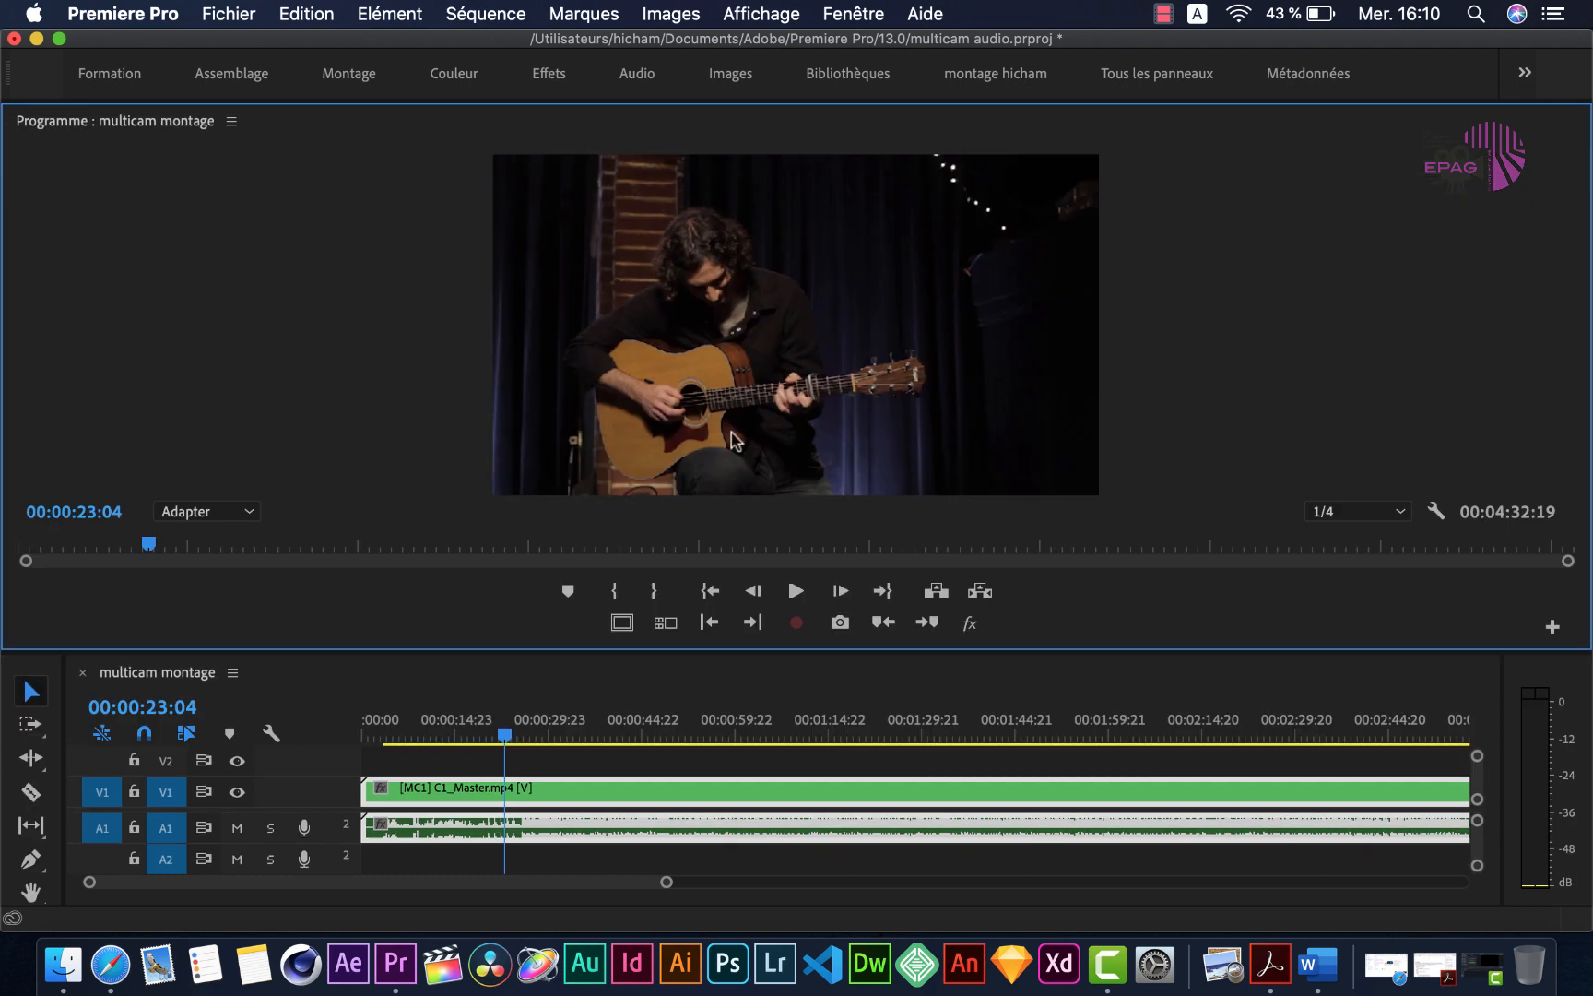
pyautogui.click(666, 623)
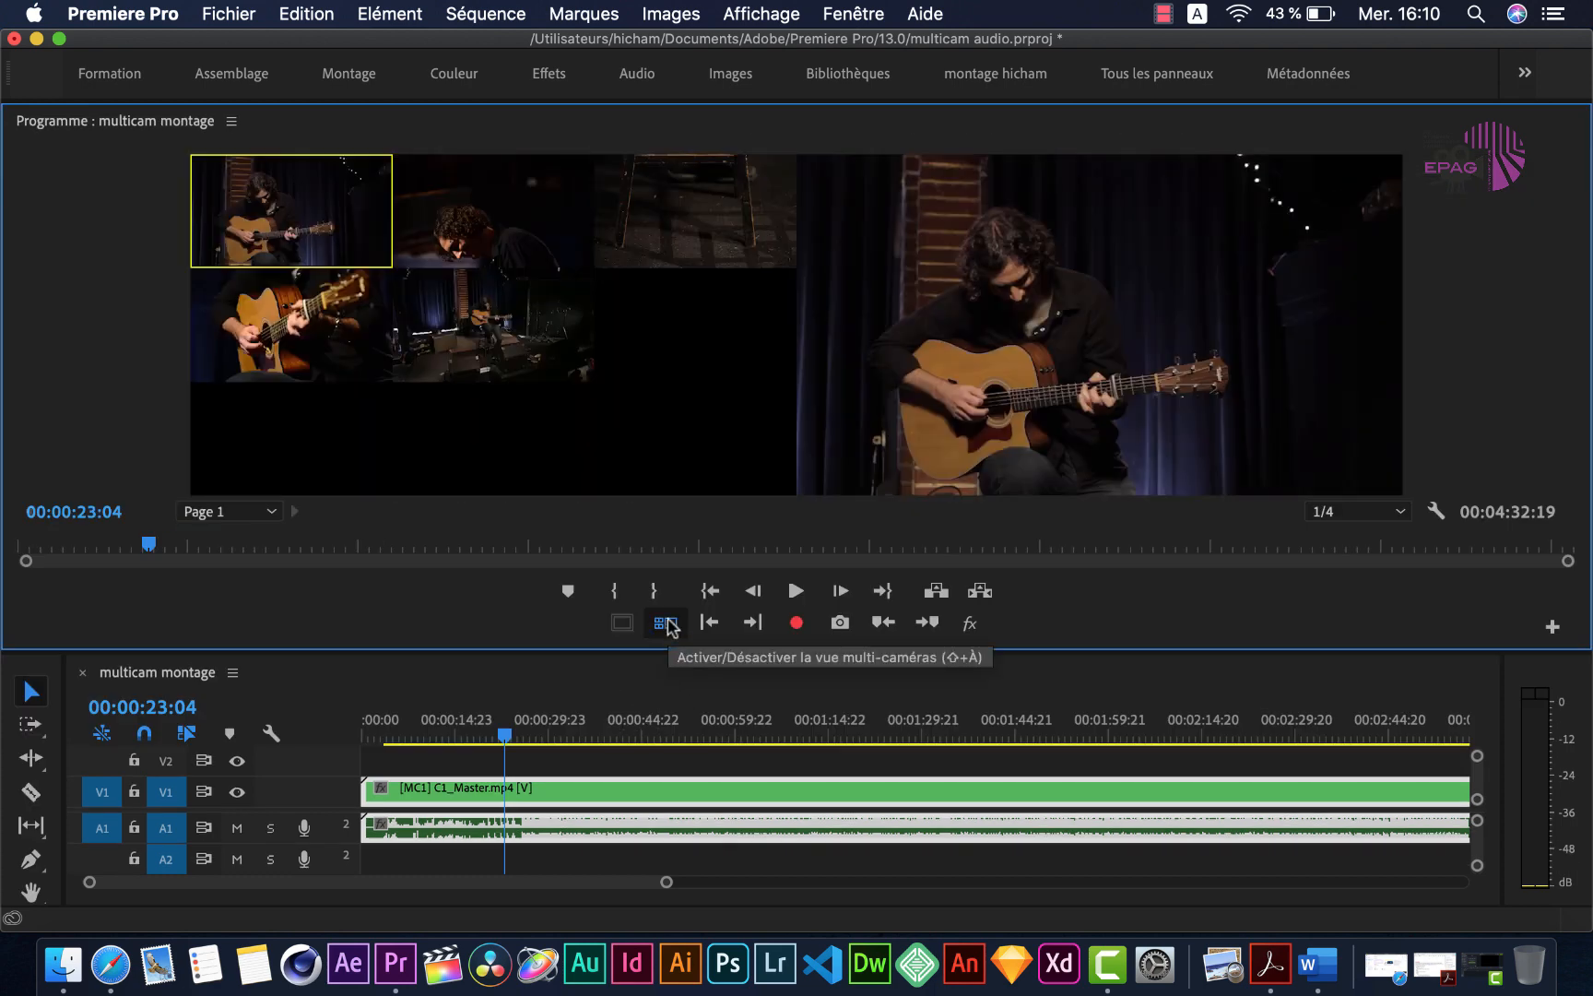
# - Play the sequence from the clapperboard at about 00:00:09:00 to check the angles' synchronisation, and scrub ahead to about 00:00:24:19
pyautogui.click(479, 736)
pyautogui.moveTo(477, 734); pyautogui.dragTo(421, 736)
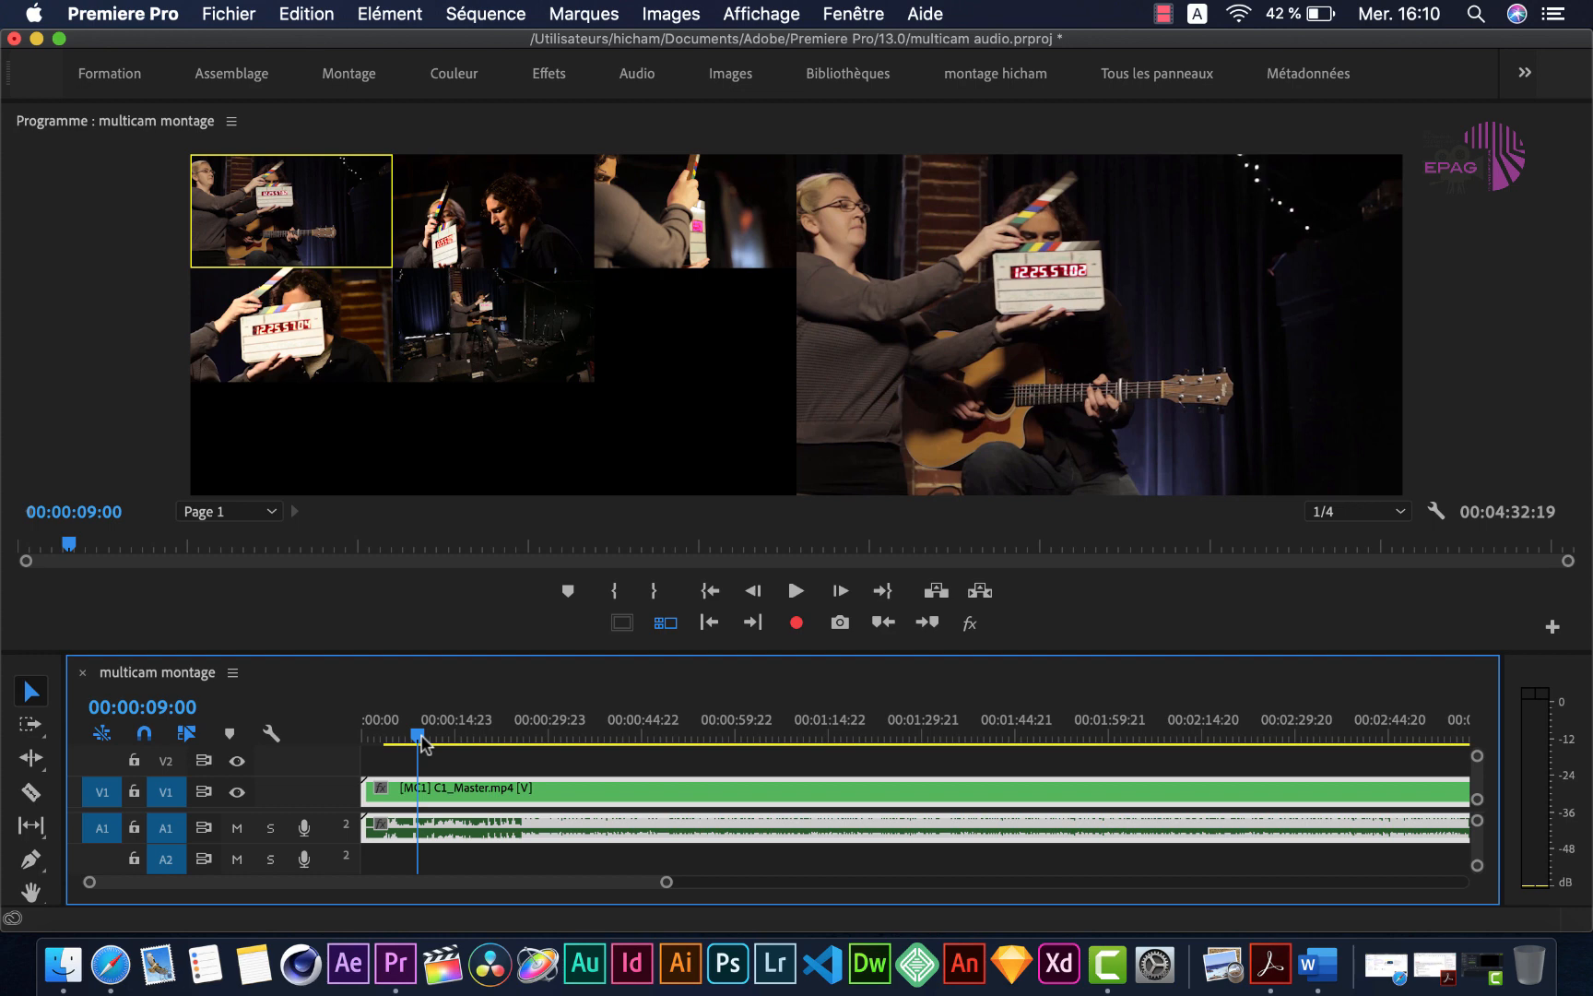
pyautogui.press('space')
pyautogui.press('space')
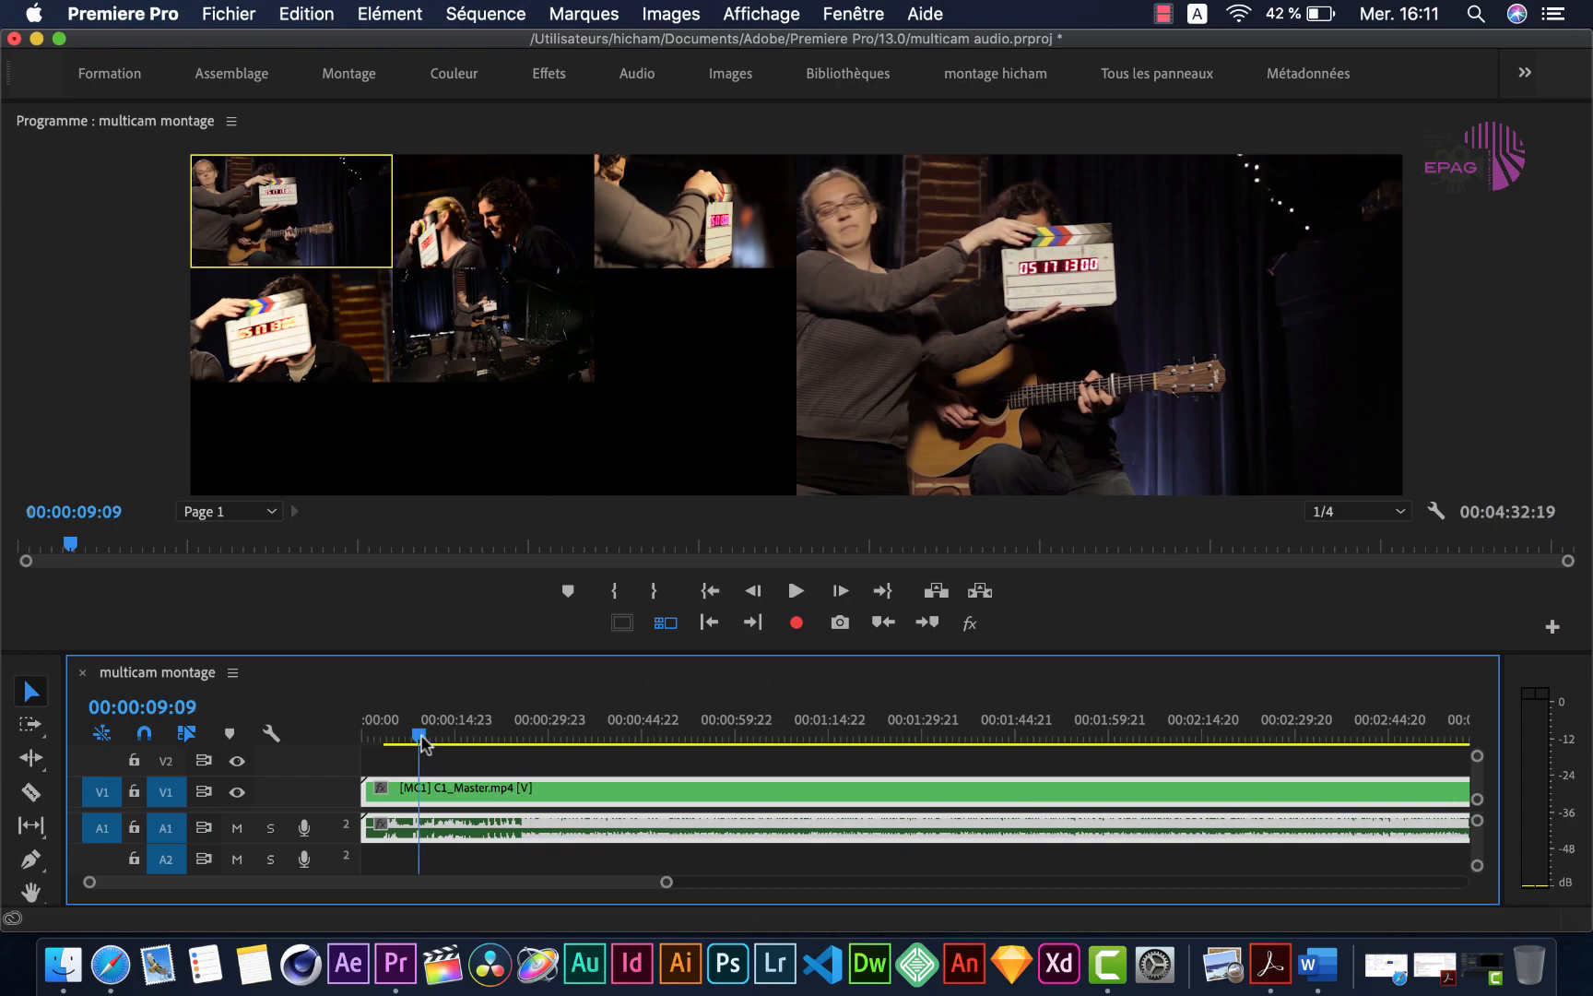
pyautogui.press('space')
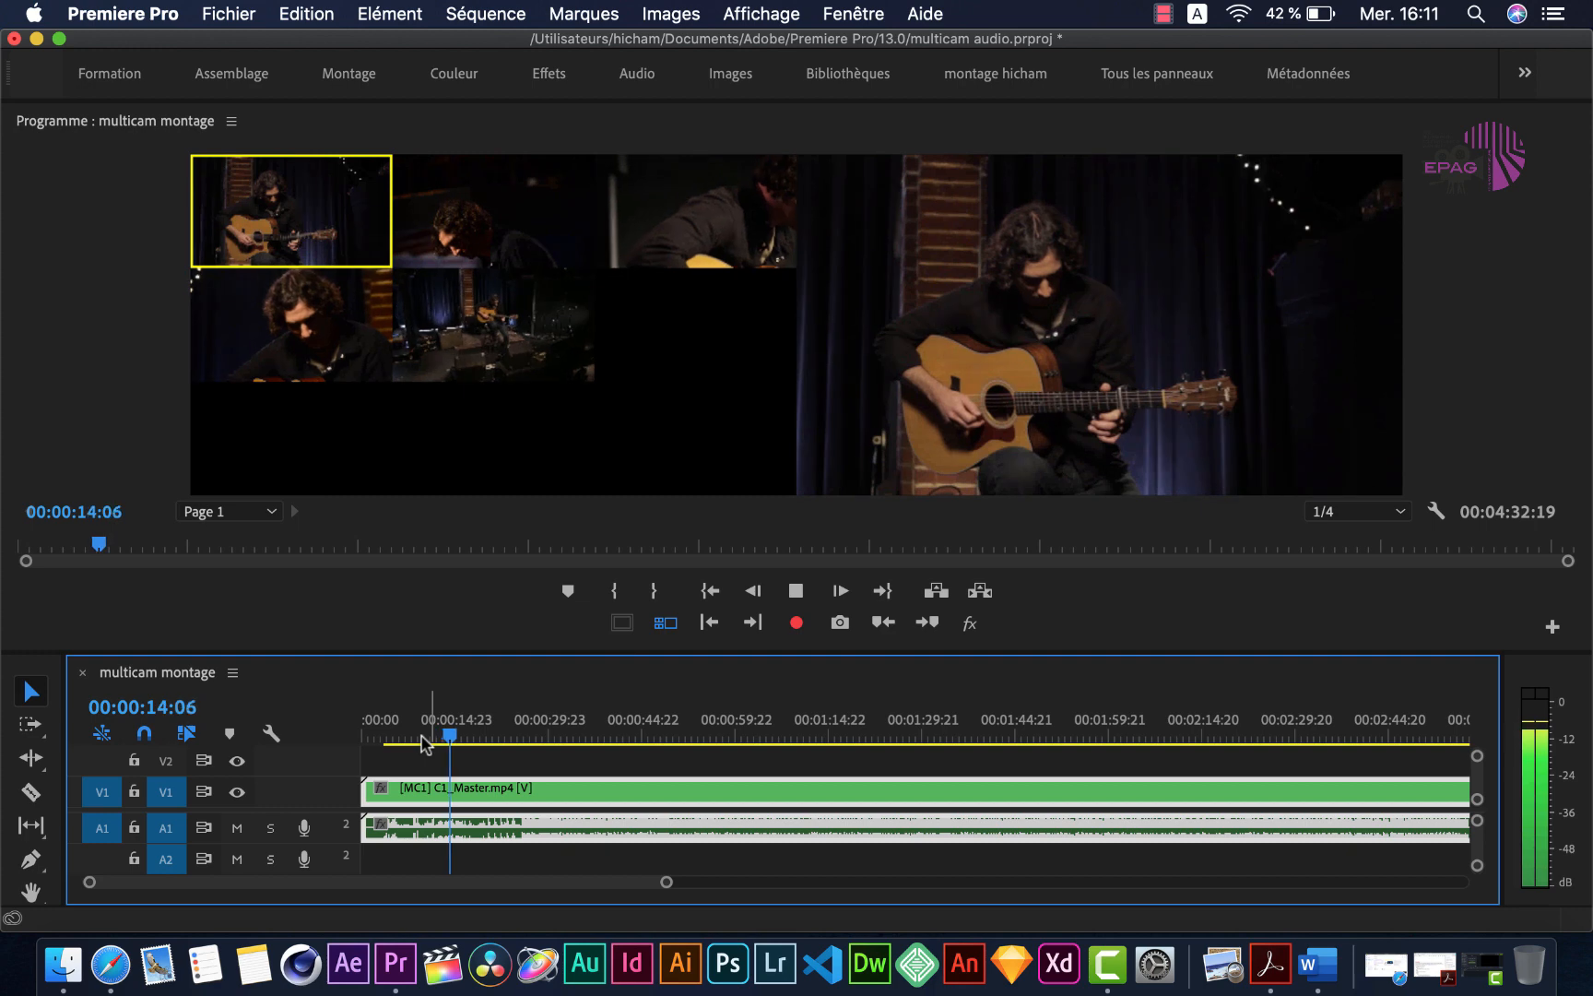
pyautogui.click(467, 733)
pyautogui.moveTo(470, 731); pyautogui.dragTo(516, 731)
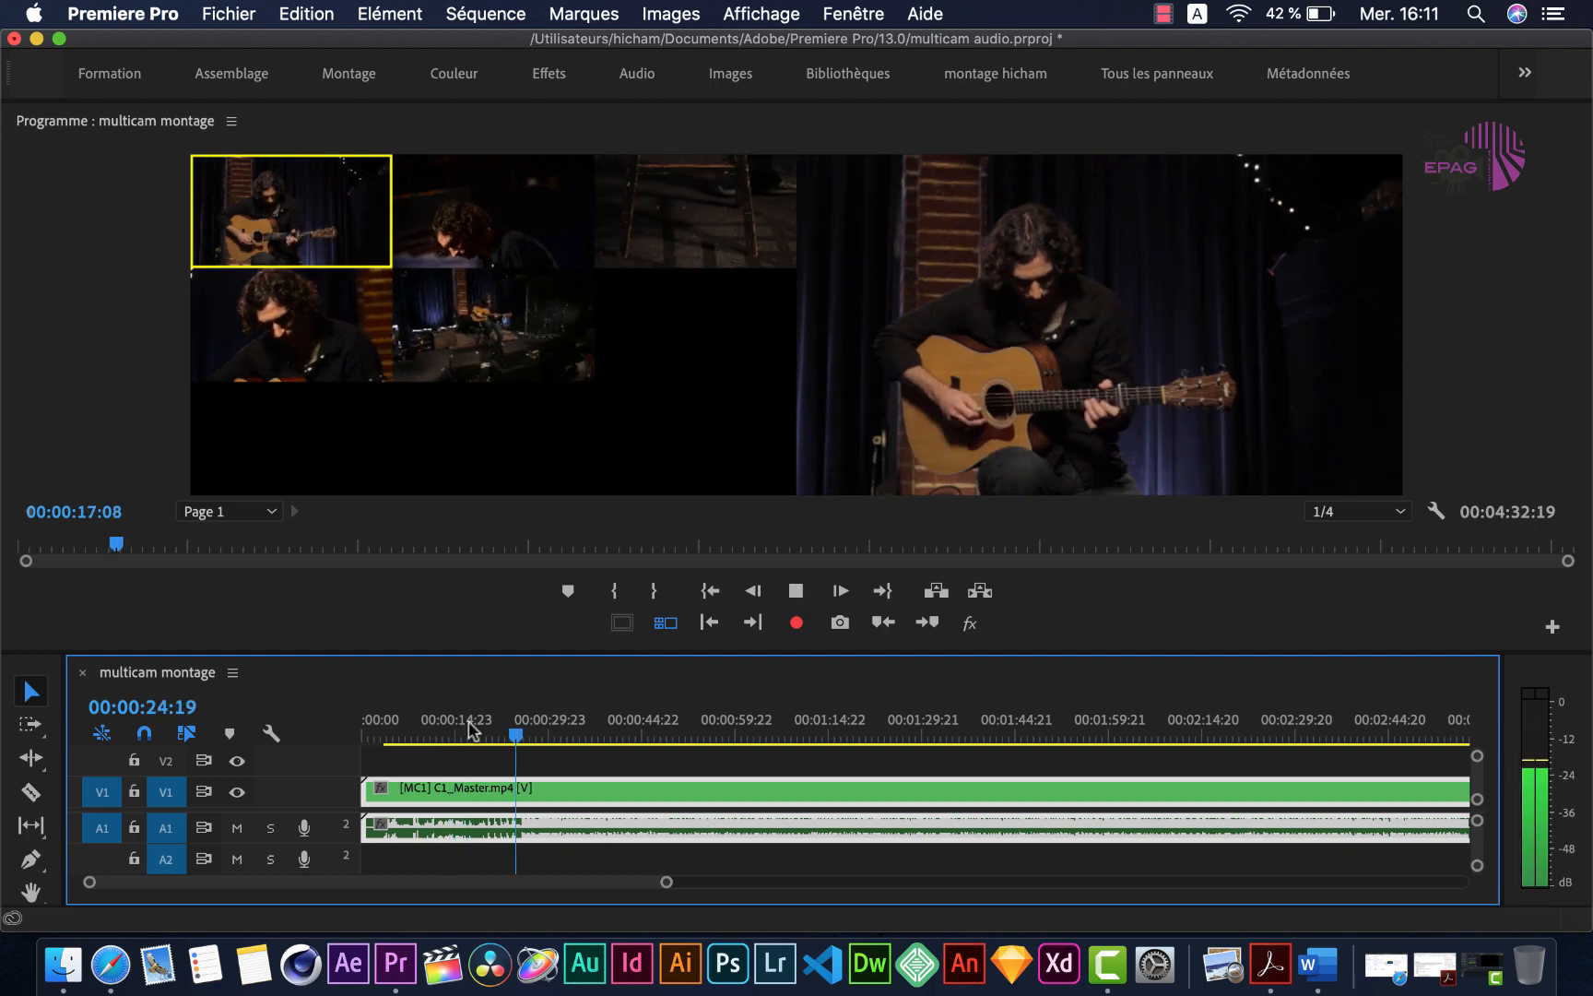
# - Cut the multicam clip at 00:00:25:04 and ripple-delete the part before the cut, closing the gap
pyautogui.press('space')
pyautogui.click(522, 733)
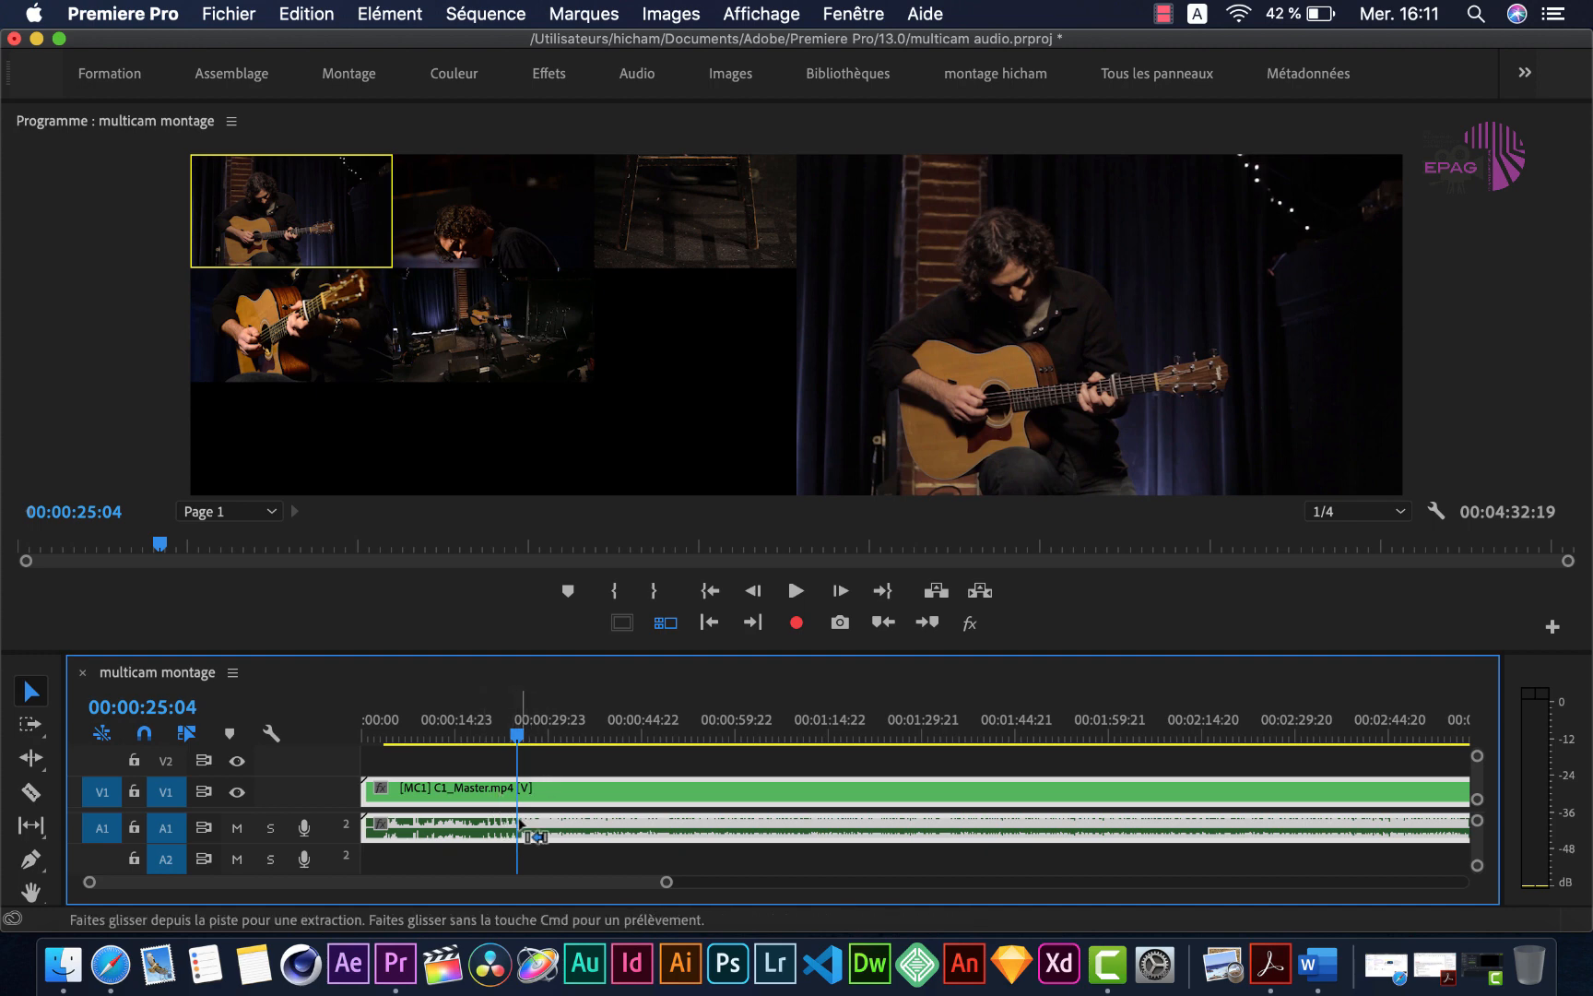
pyautogui.press('super+k')
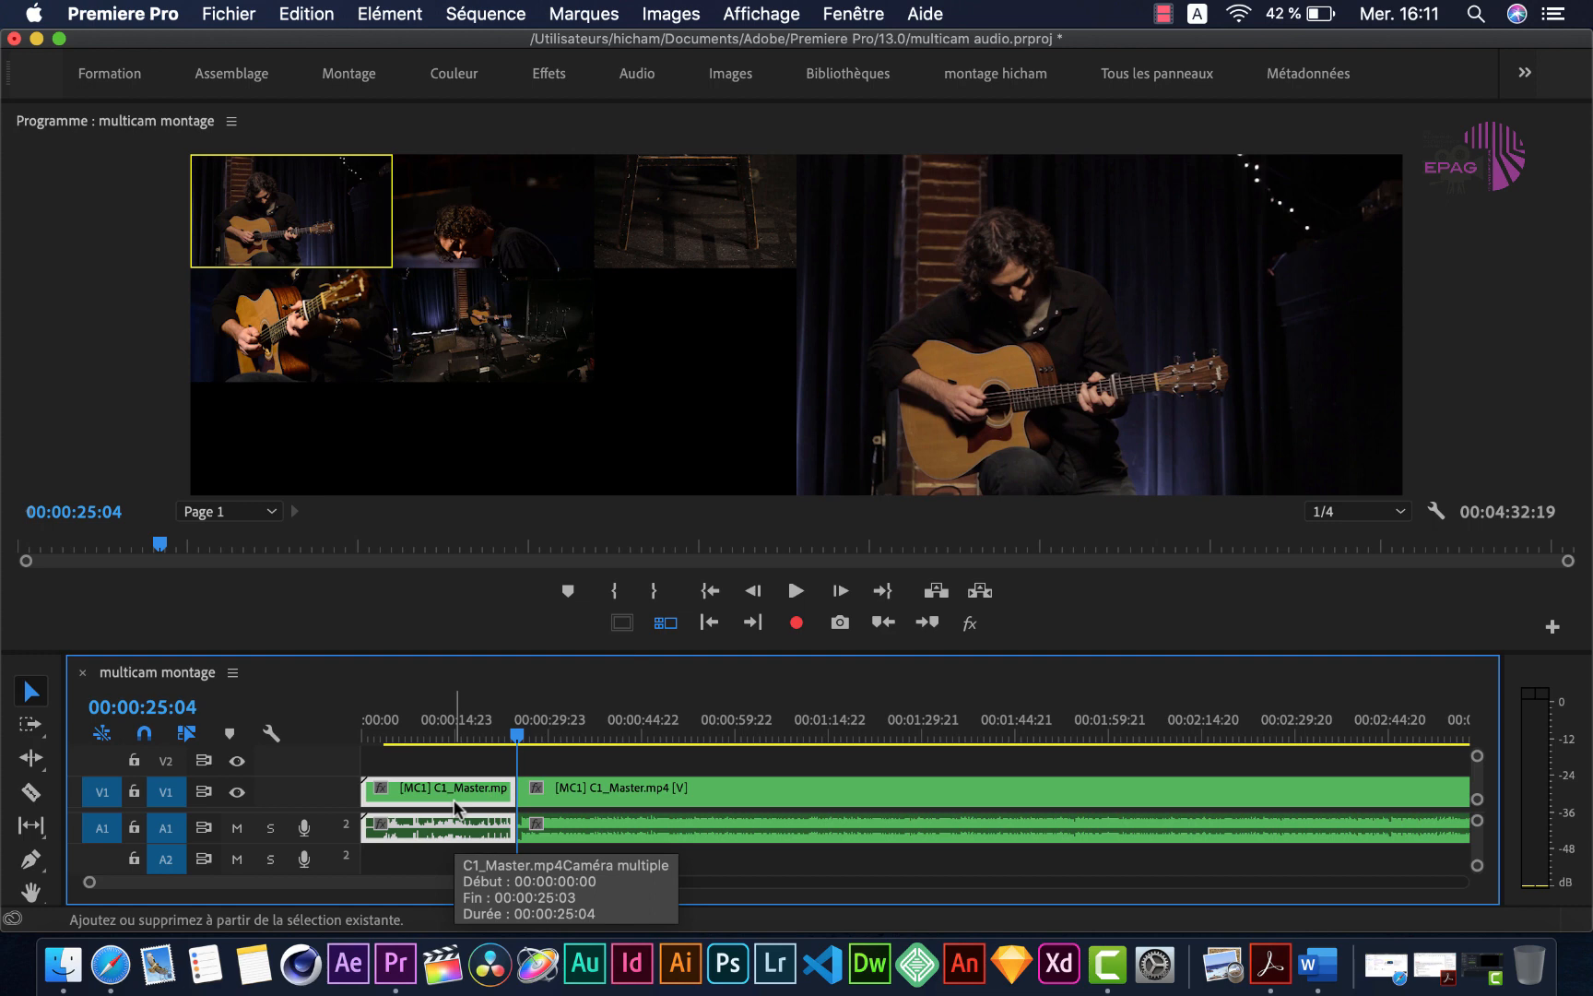
pyautogui.hotkey('alt', 'BackSpace')
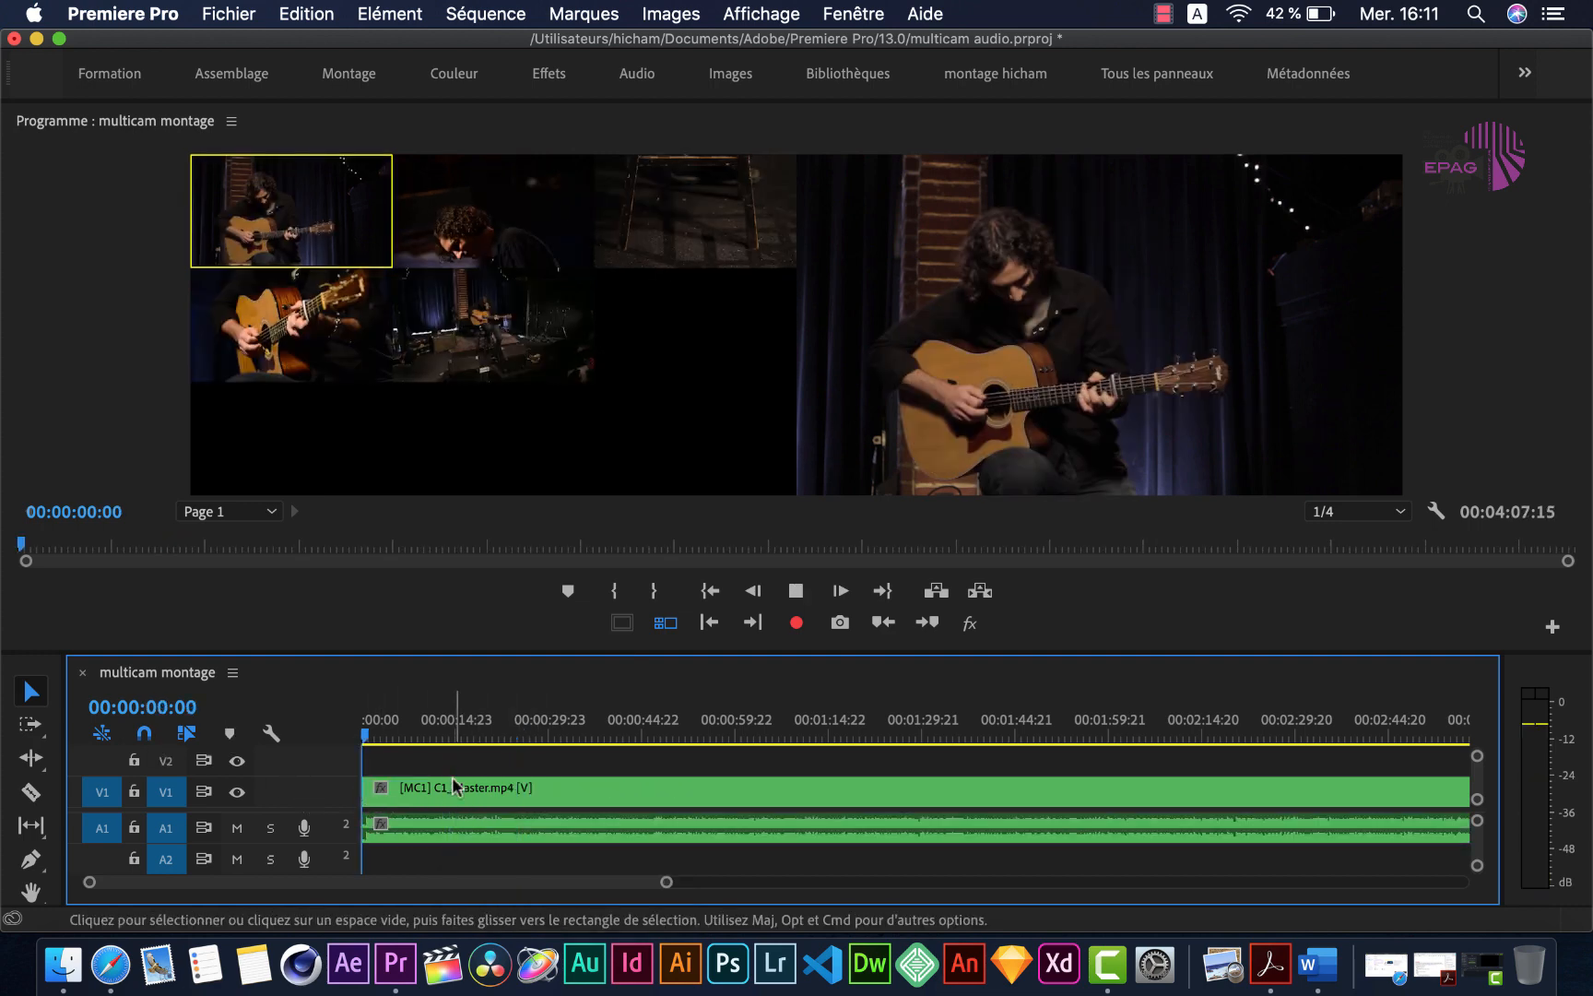
# - Play the sequence from its start and switch angles live to cameras 4, 3, 4, 1, 2 and 3 in turn
pyautogui.press('space')
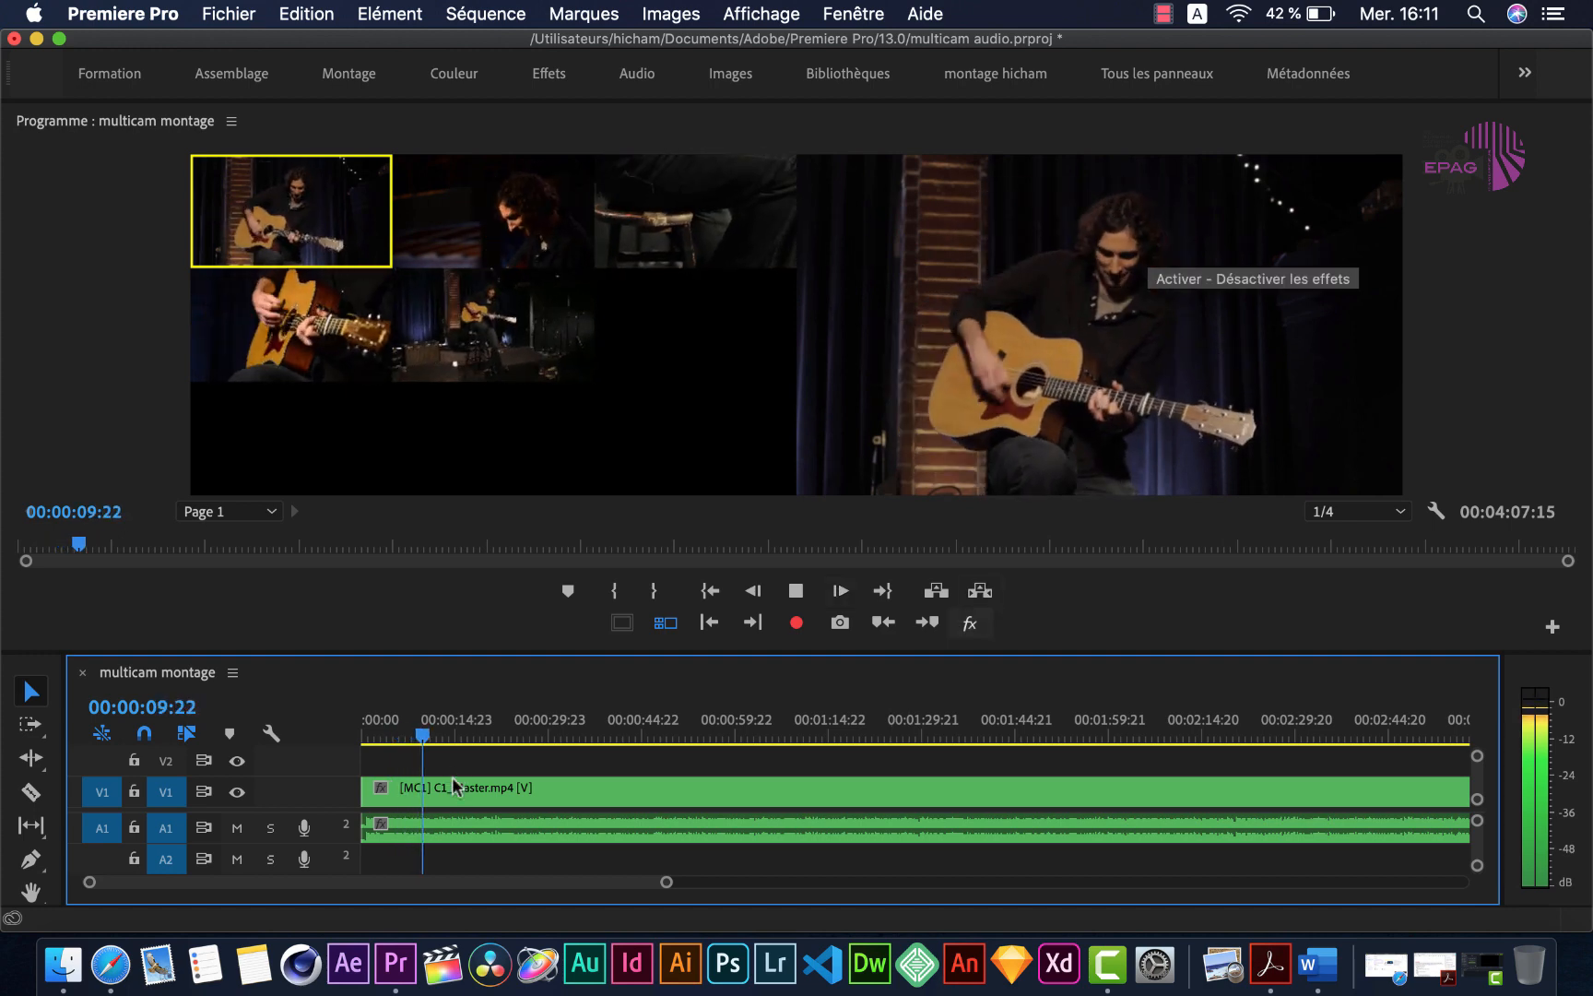
pyautogui.press('4')
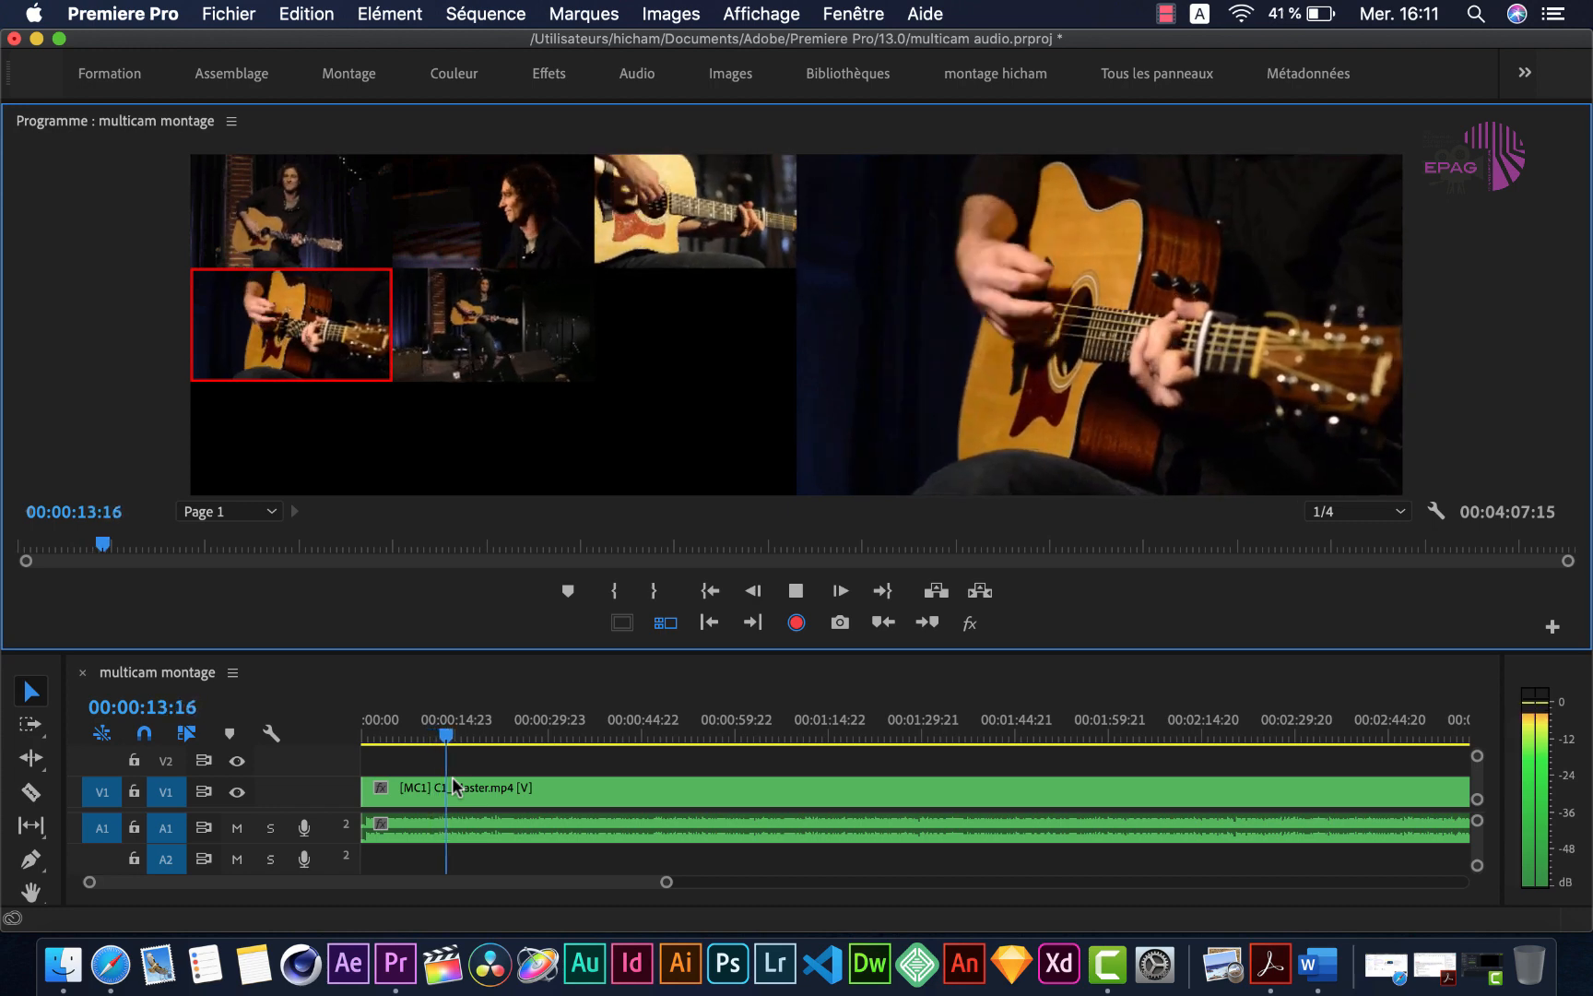
pyautogui.press('3')
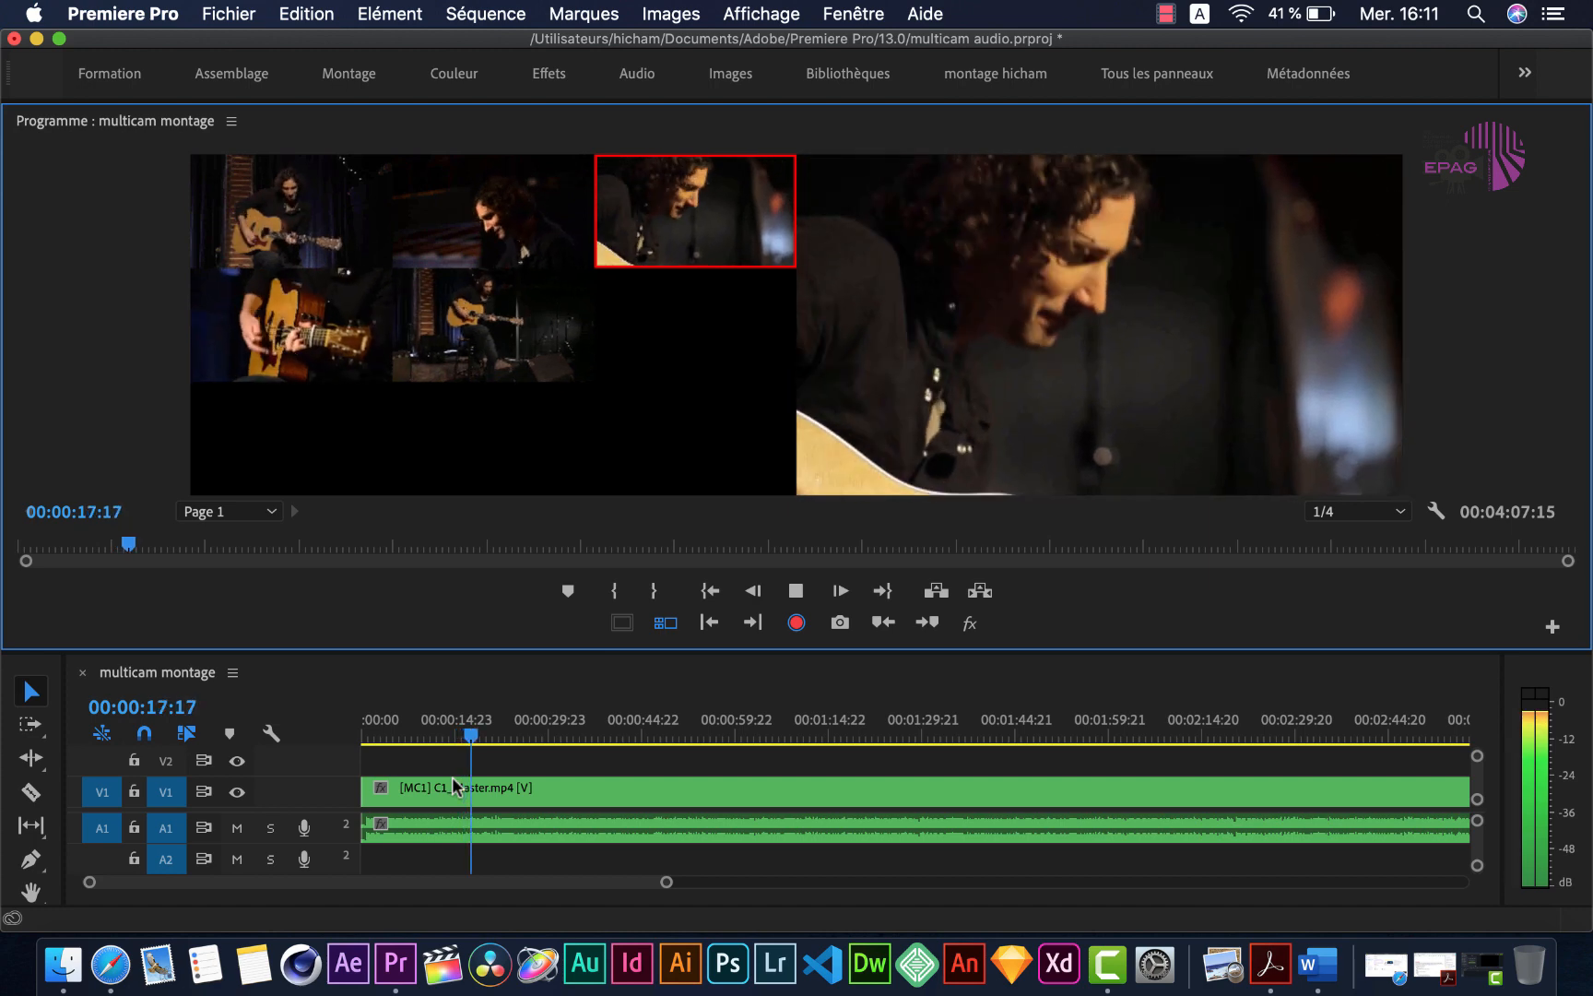
pyautogui.press('4')
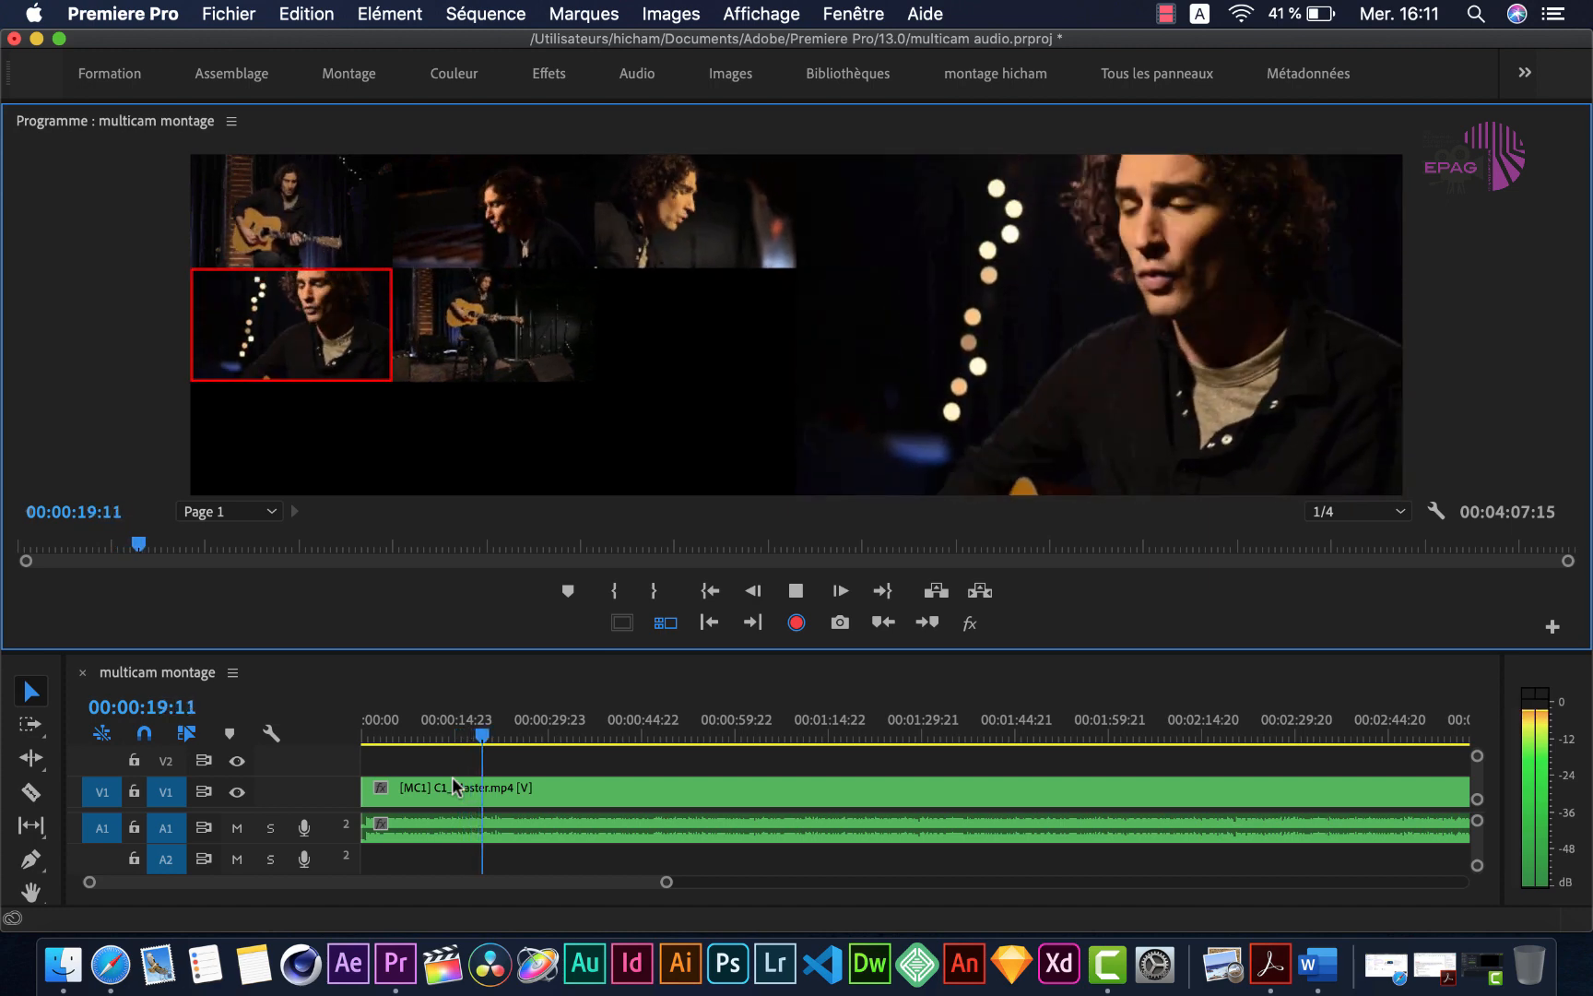
pyautogui.press('1')
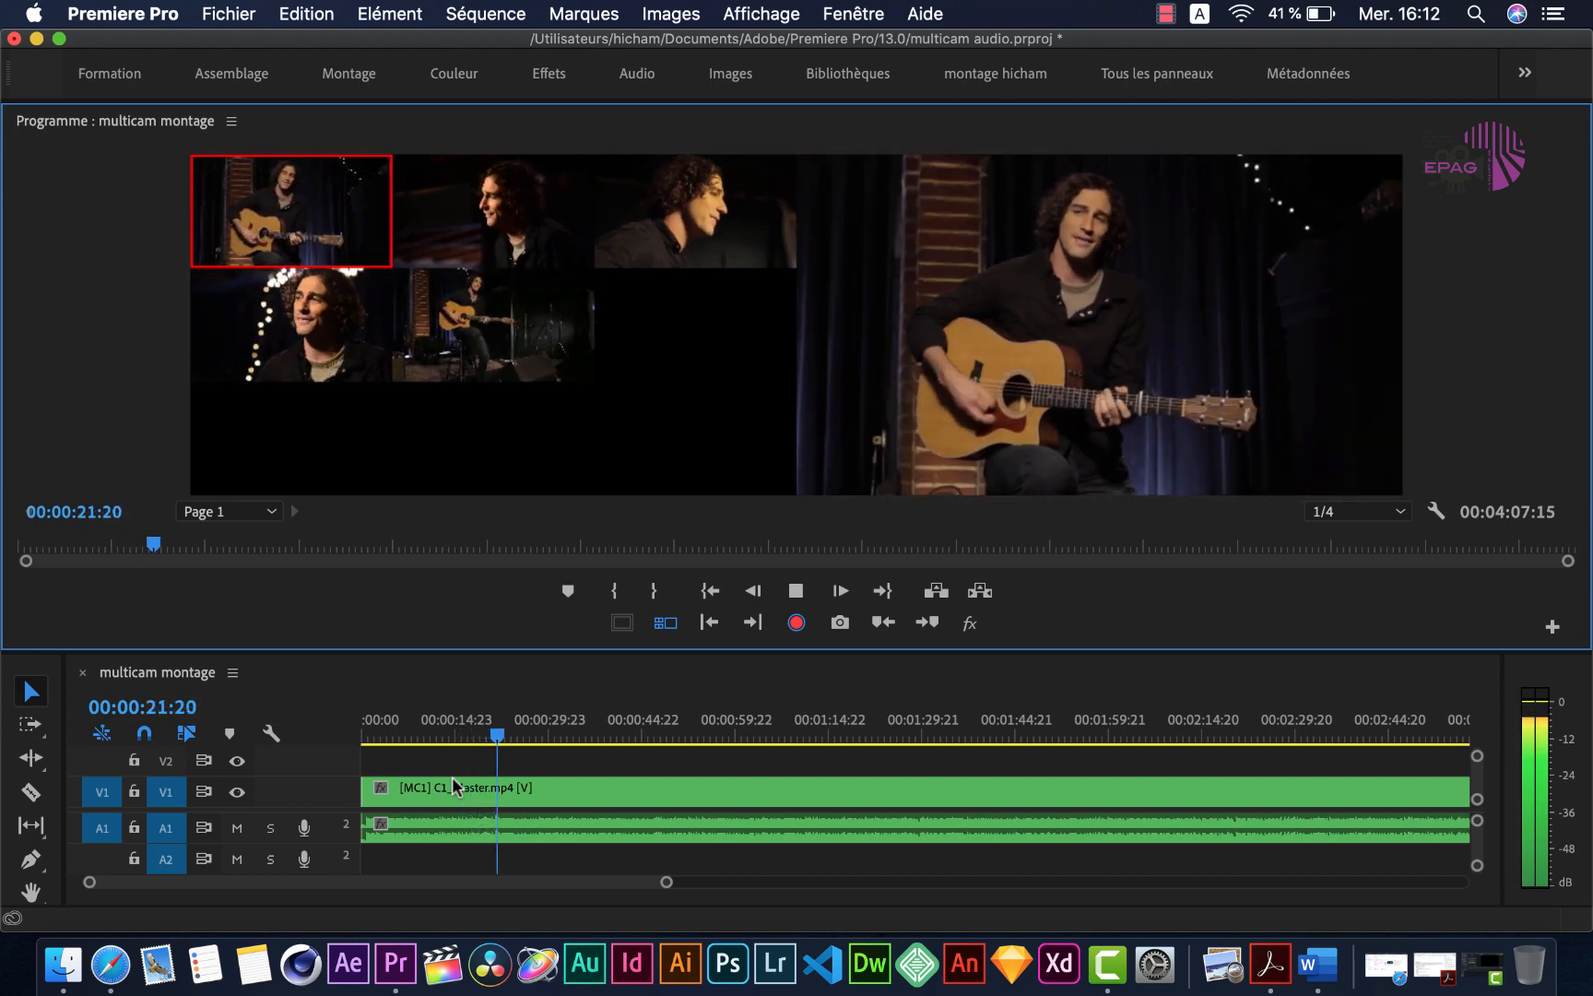
pyautogui.press('2')
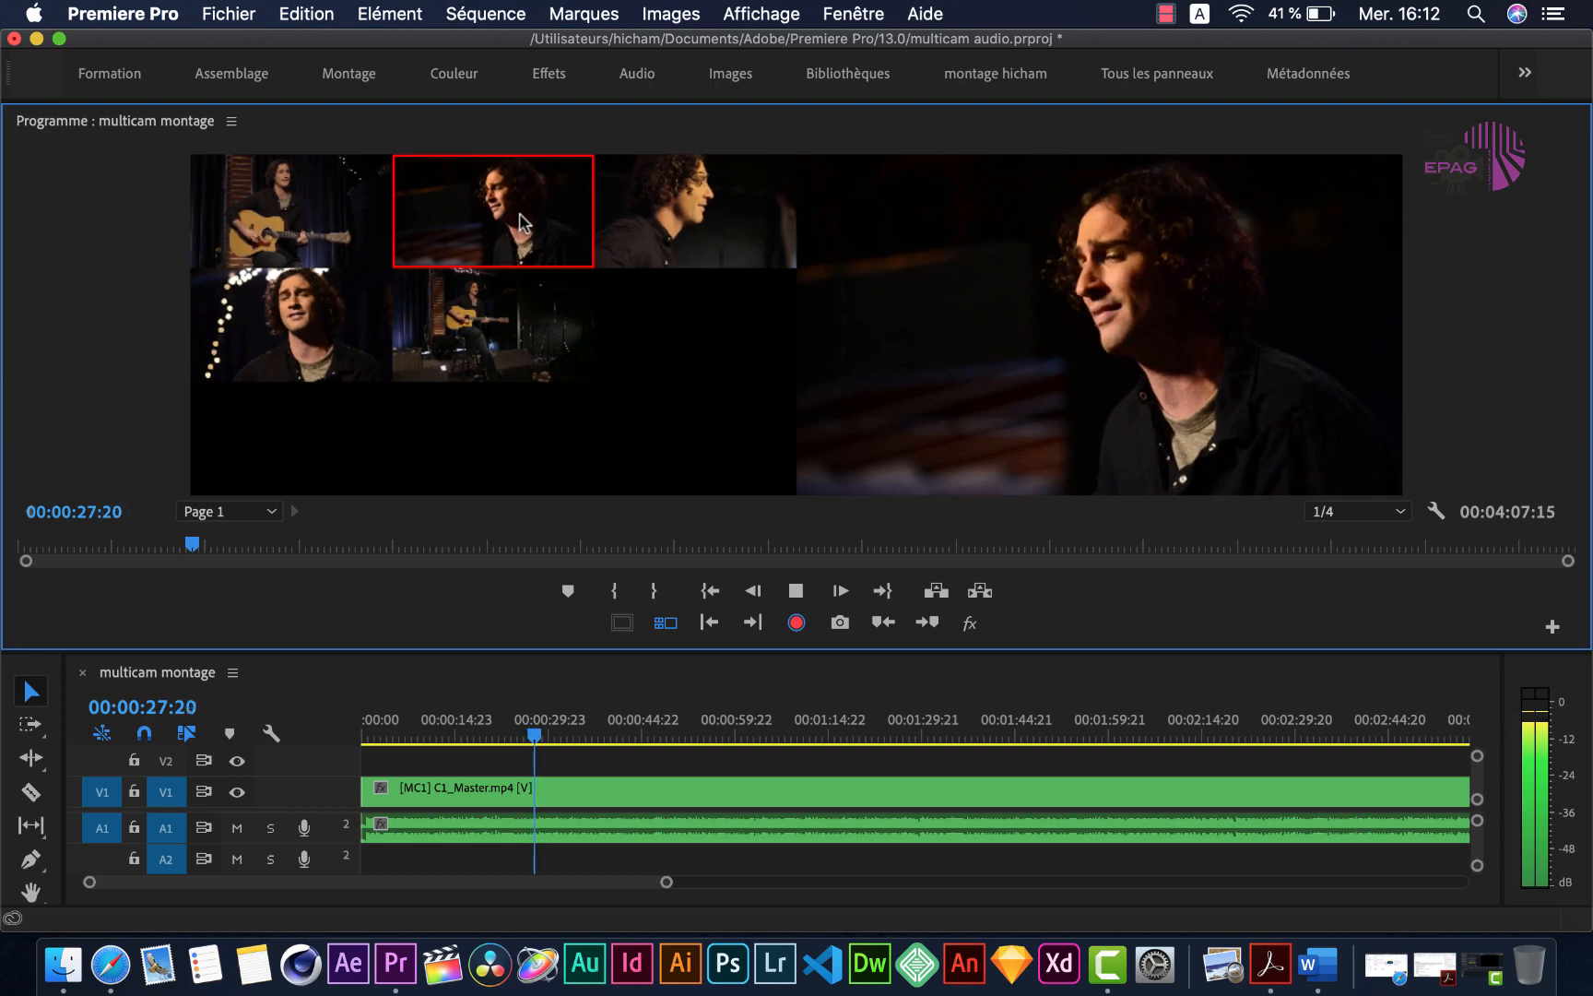
pyautogui.press('3')
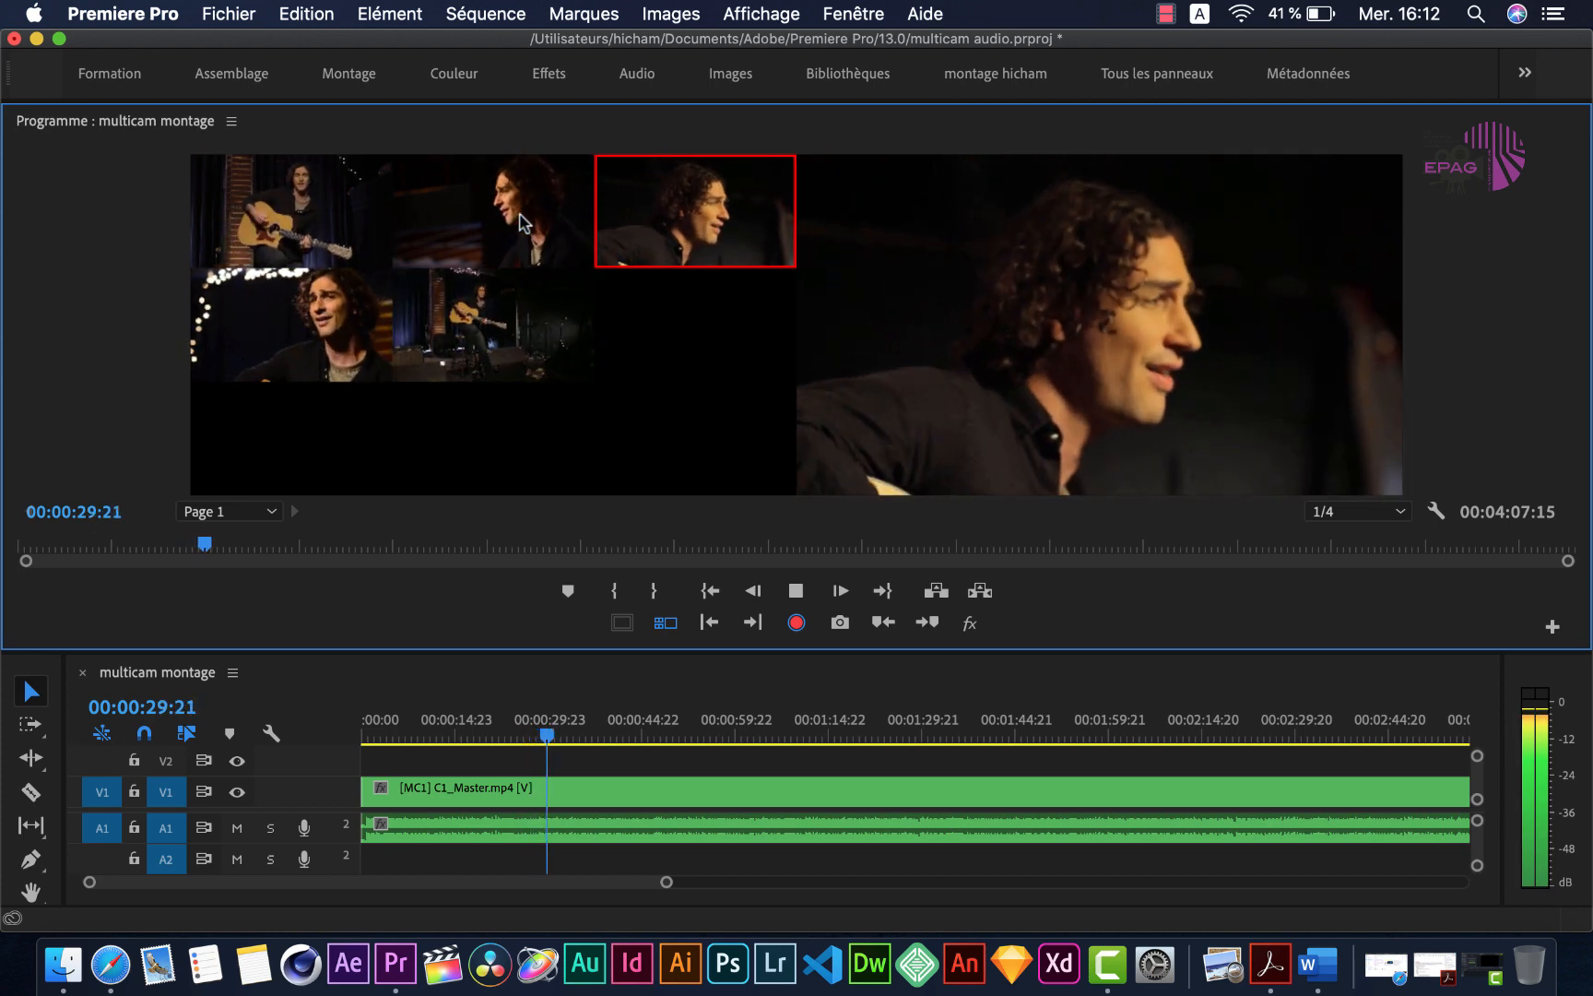
# - Continue the live switching with cameras 4, 5, 1, 3 and 5, and stop playback at about 00:00:47:06 to record the cuts
pyautogui.click(353, 312)
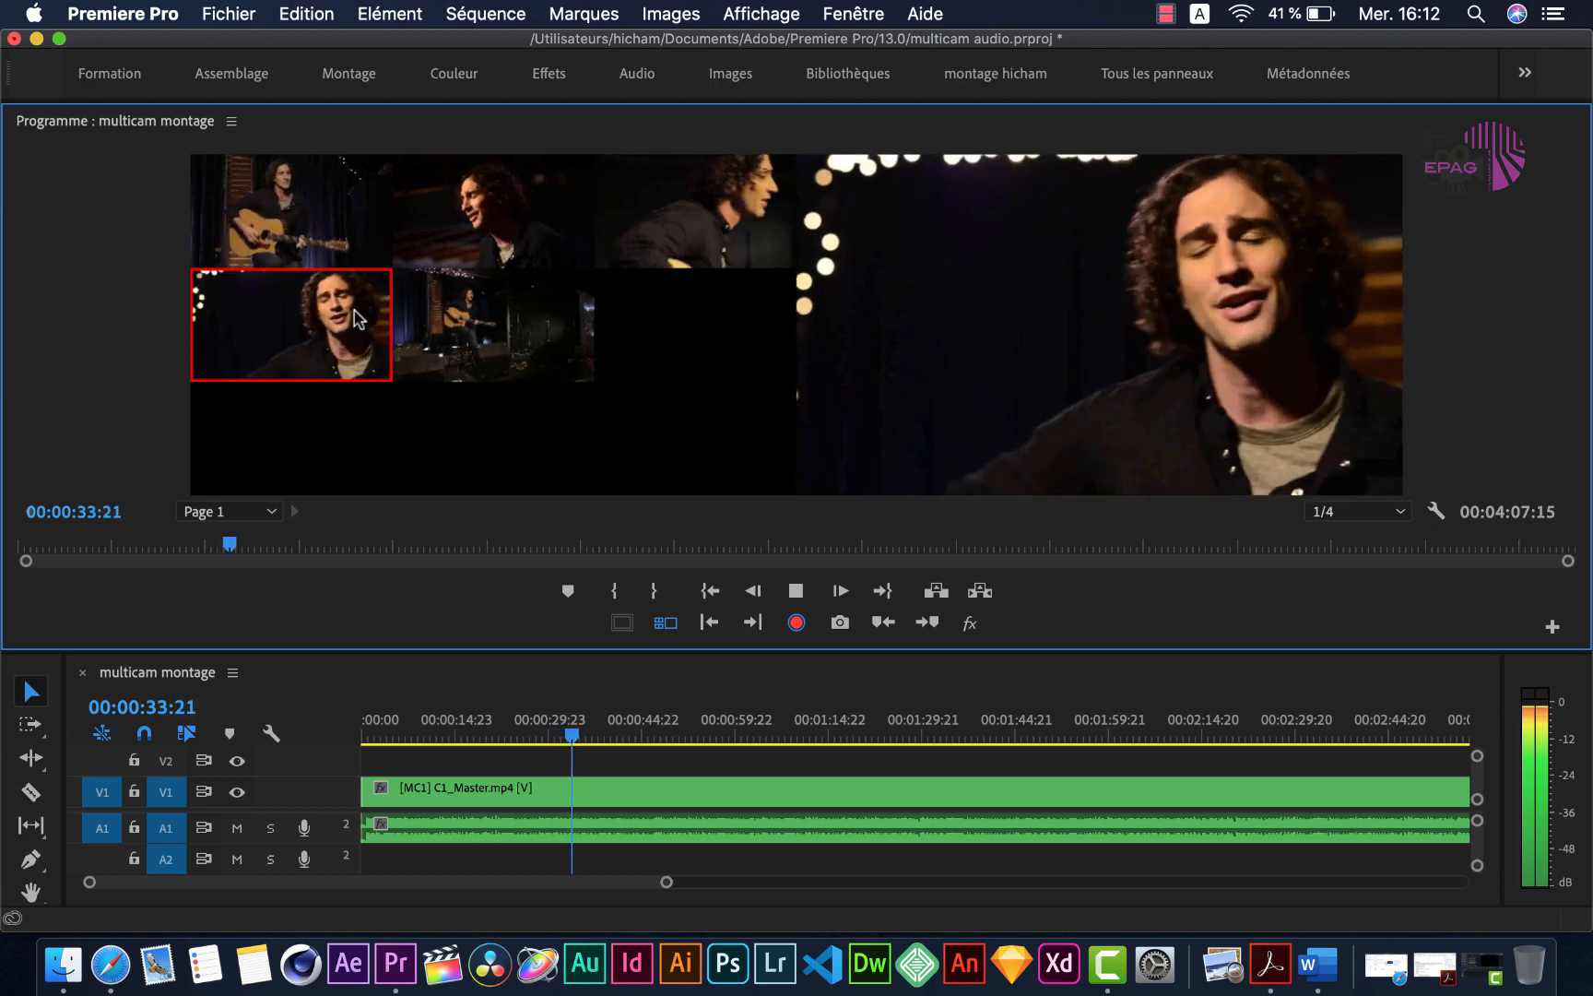
pyautogui.press('5')
pyautogui.press('1')
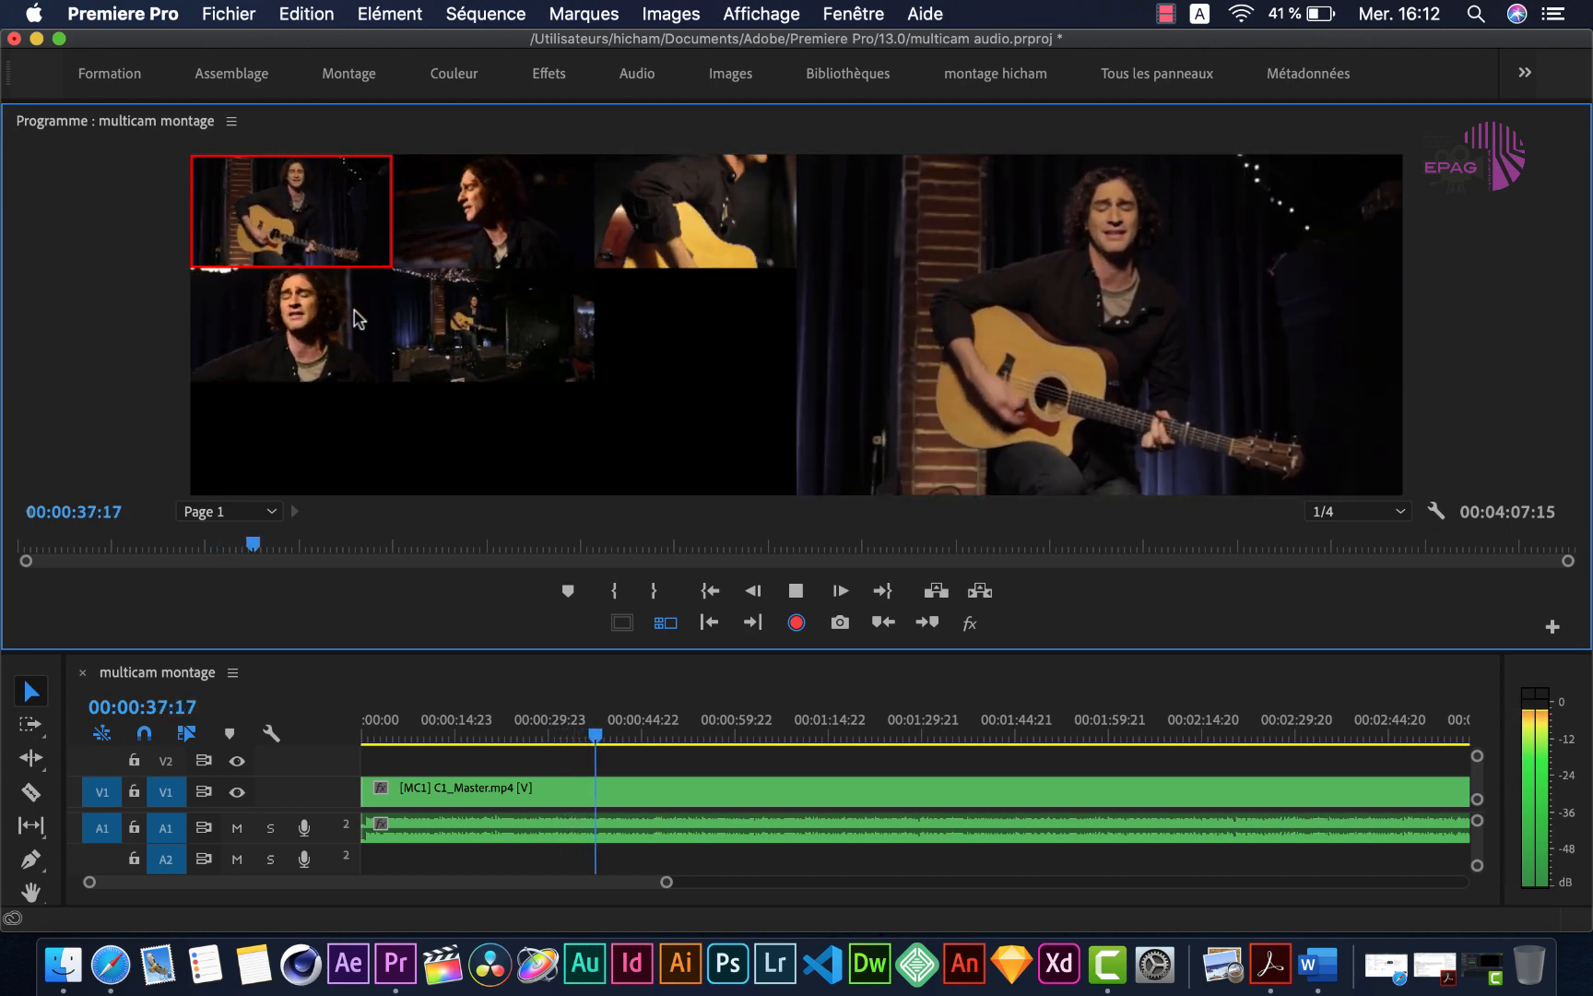
pyautogui.press('3')
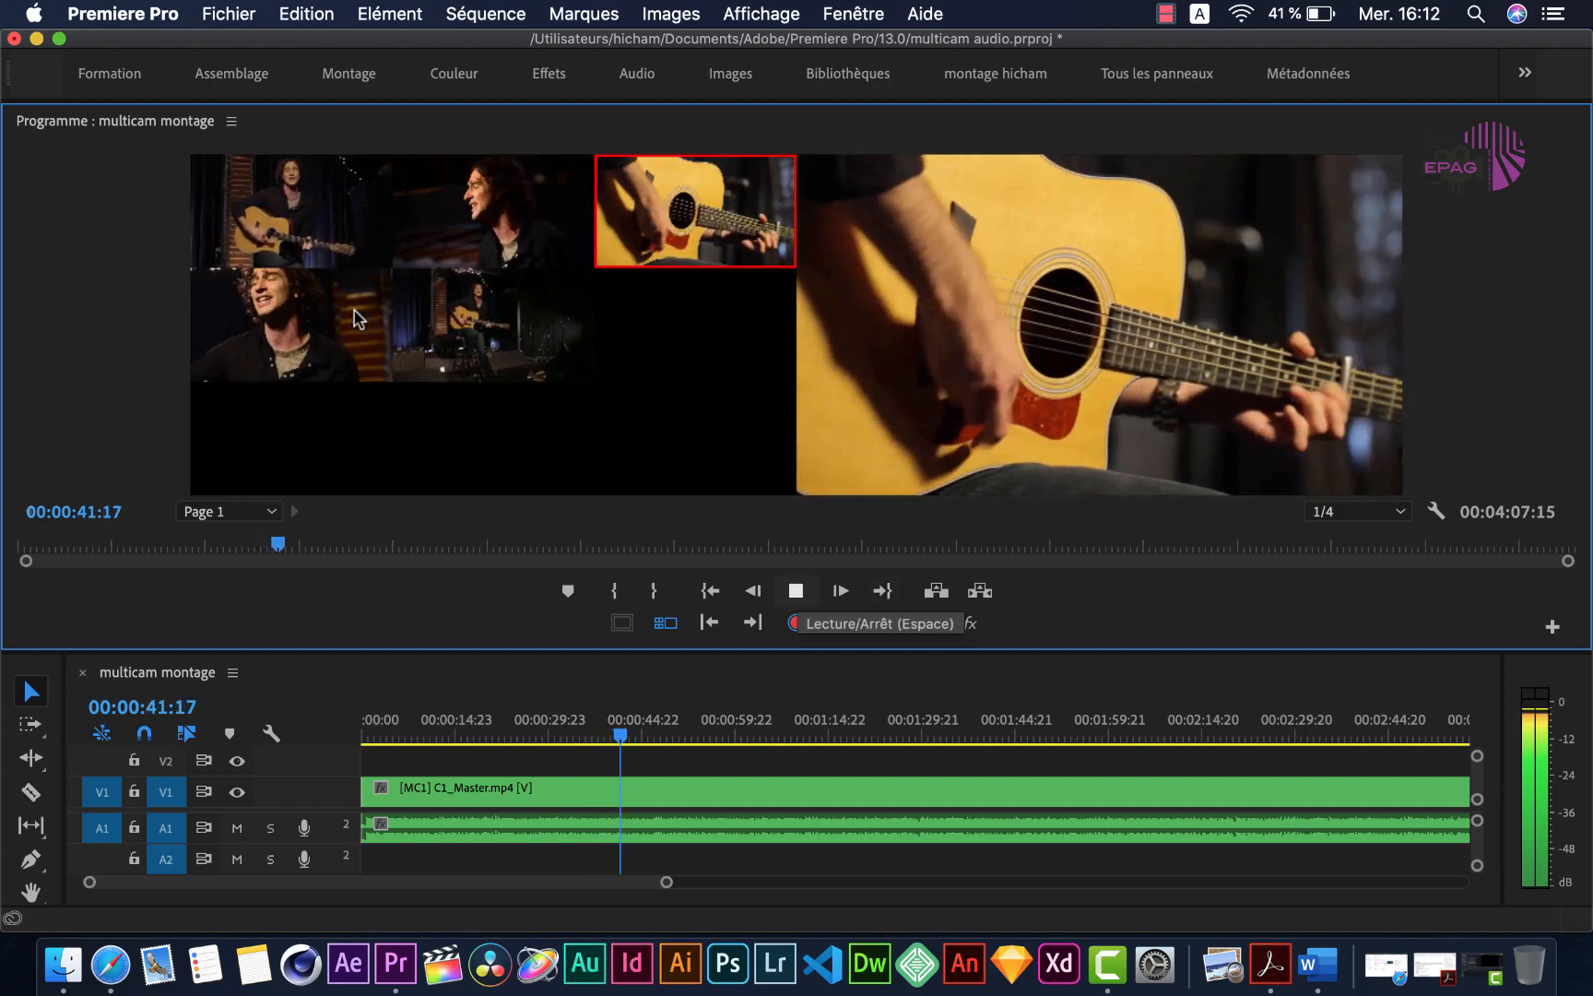
pyautogui.press('5')
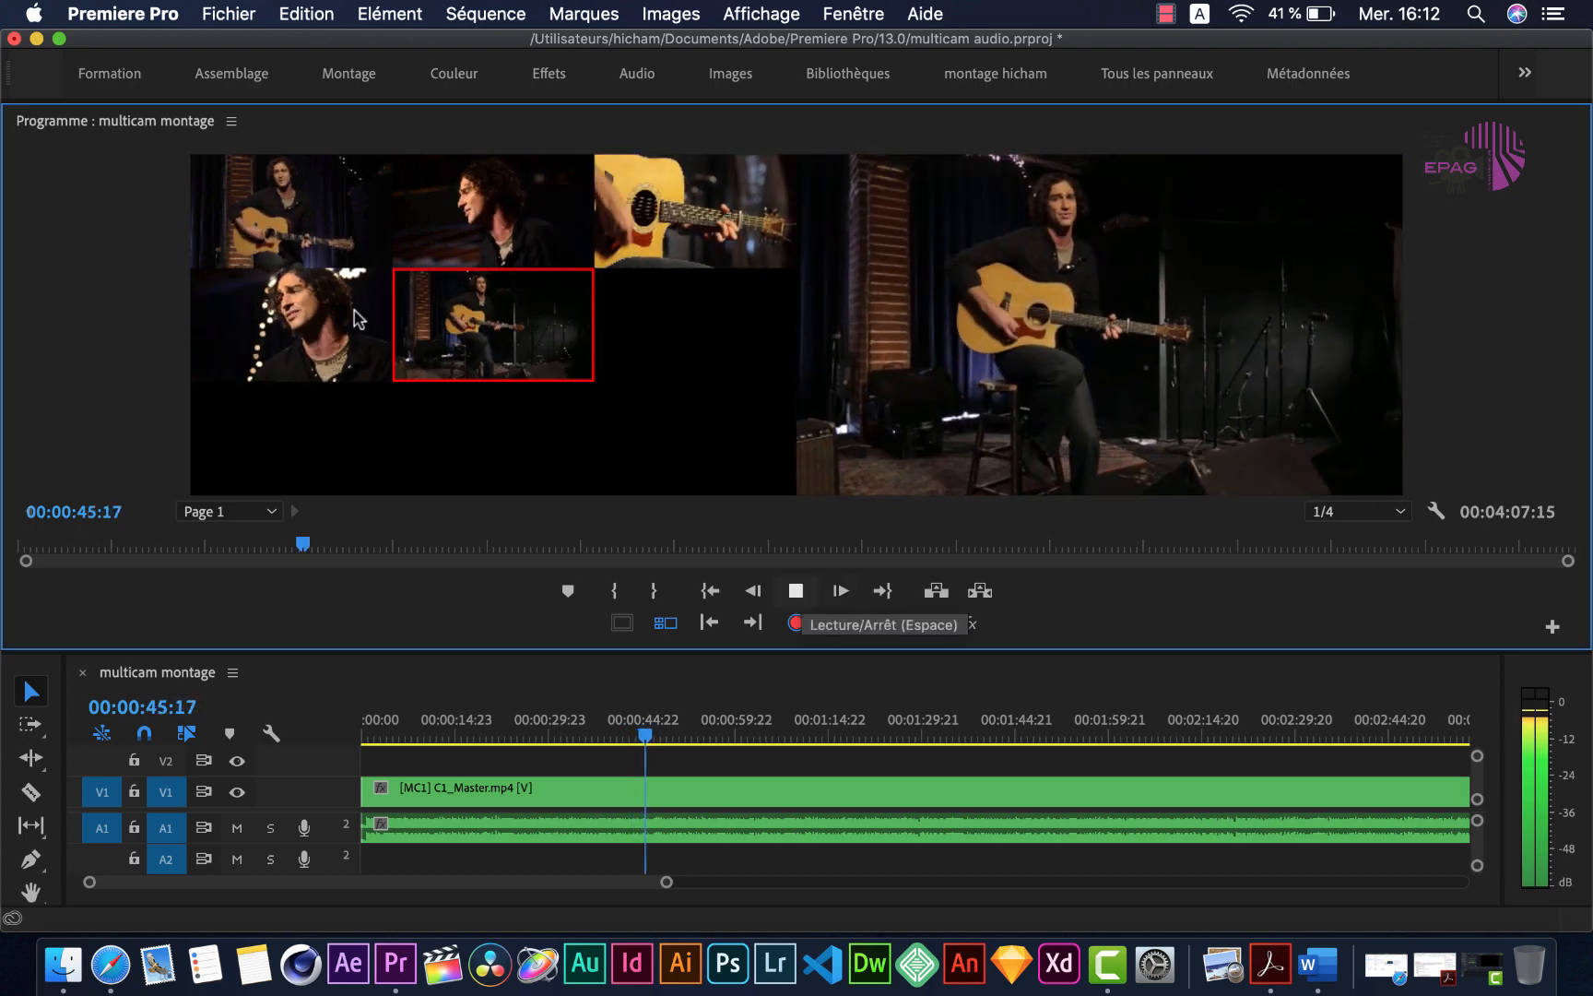
pyautogui.press('space')
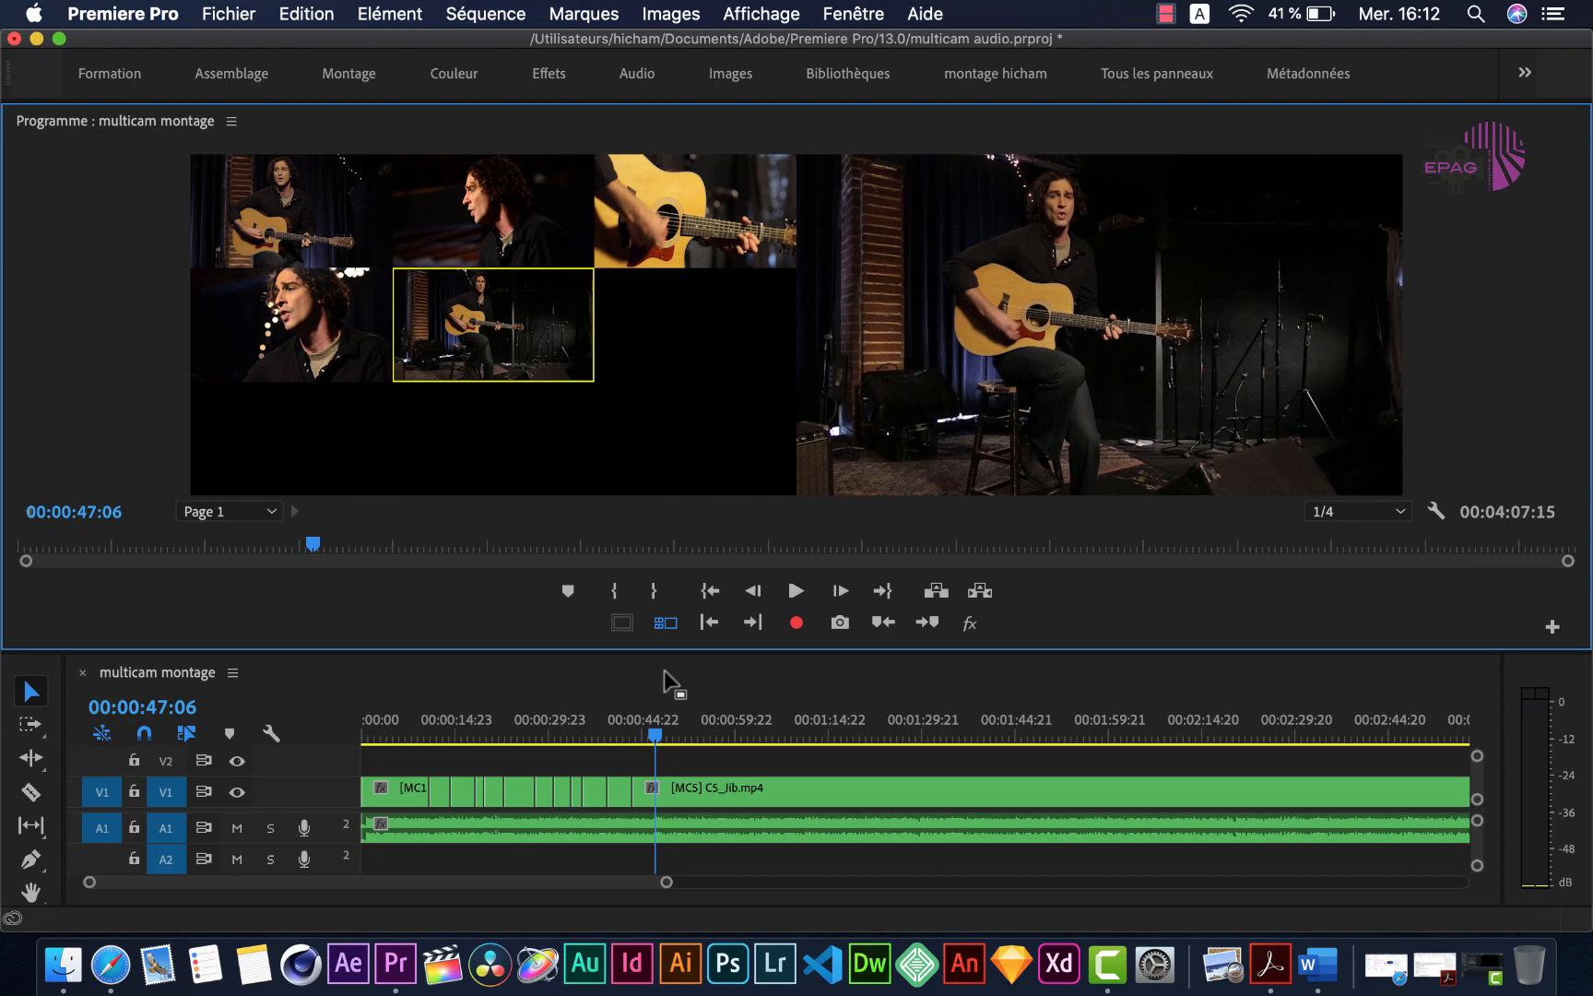
# - Turn off the multi-camera view in the Program monitor to show only the edited image
pyautogui.click(666, 624)
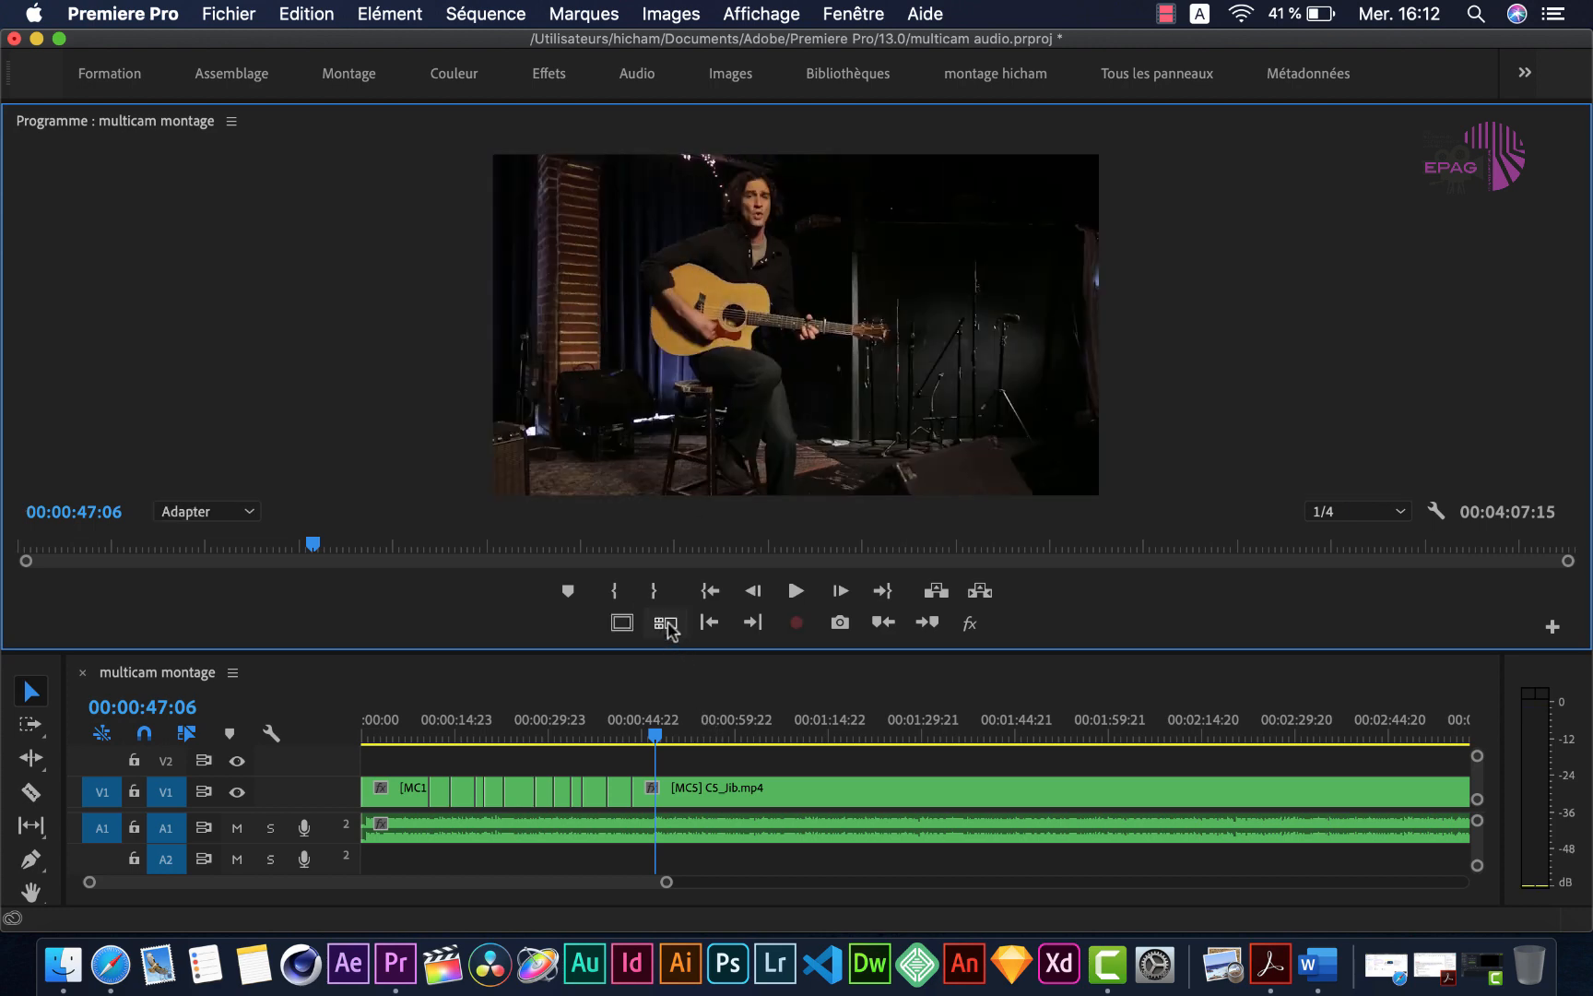
pyautogui.click(676, 627)
pyautogui.click(666, 624)
# - Play the edited sequence from the beginning to review the recorded camera changes
pyautogui.moveTo(660, 736); pyautogui.dragTo(362, 742)
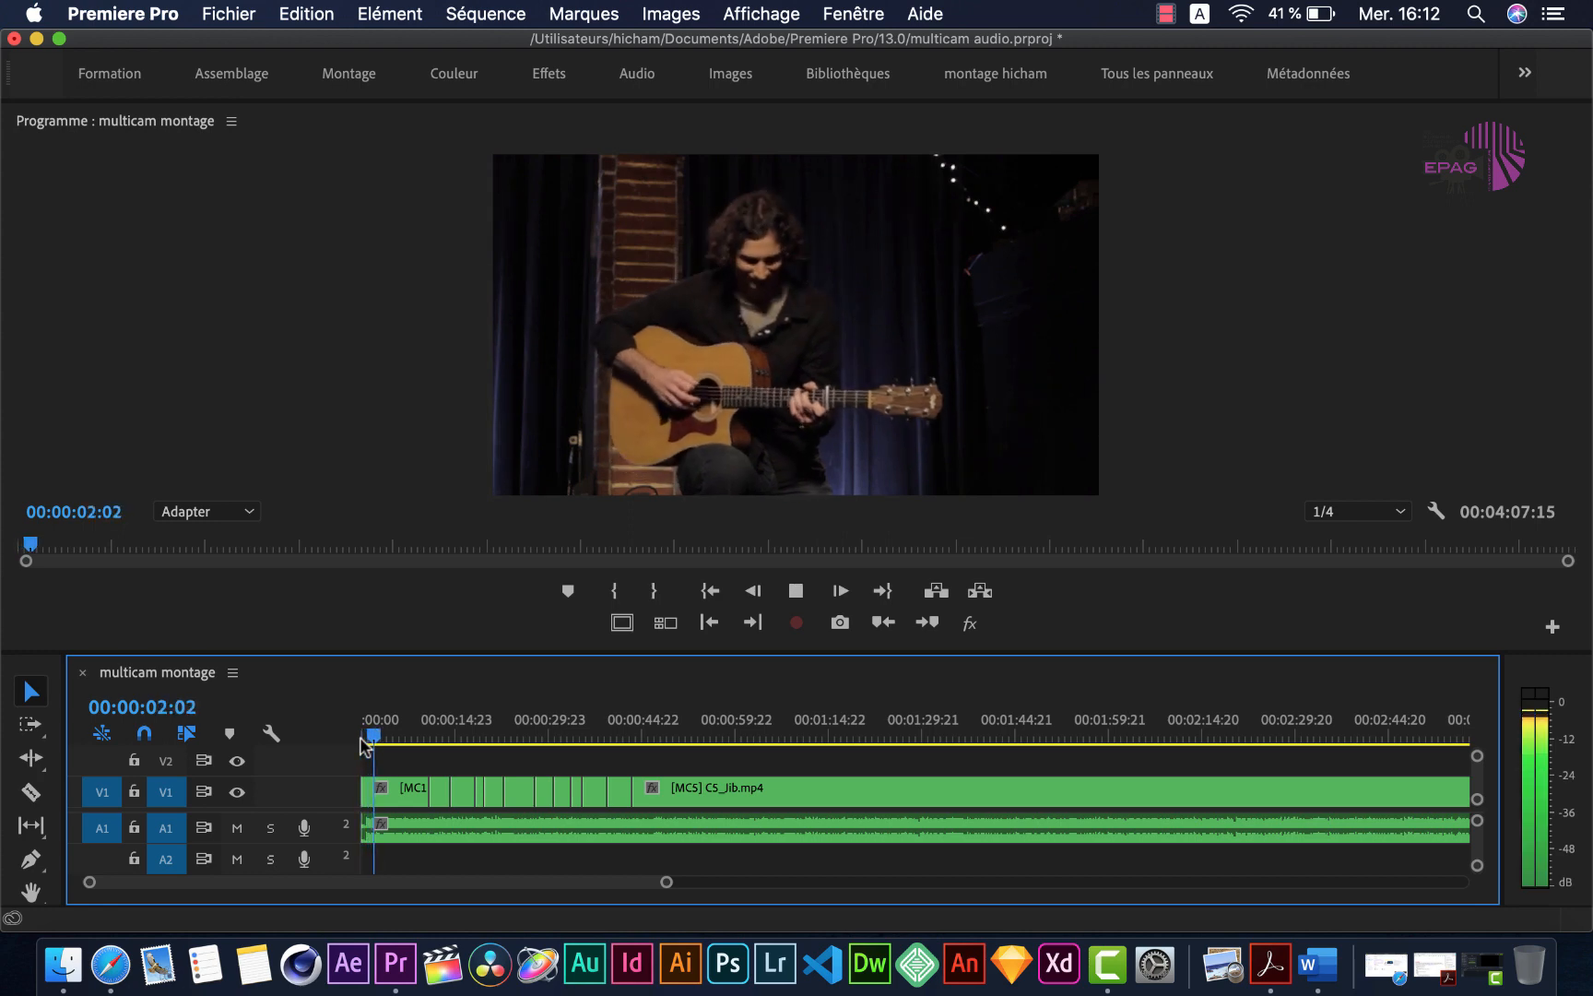
pyautogui.click(420, 735)
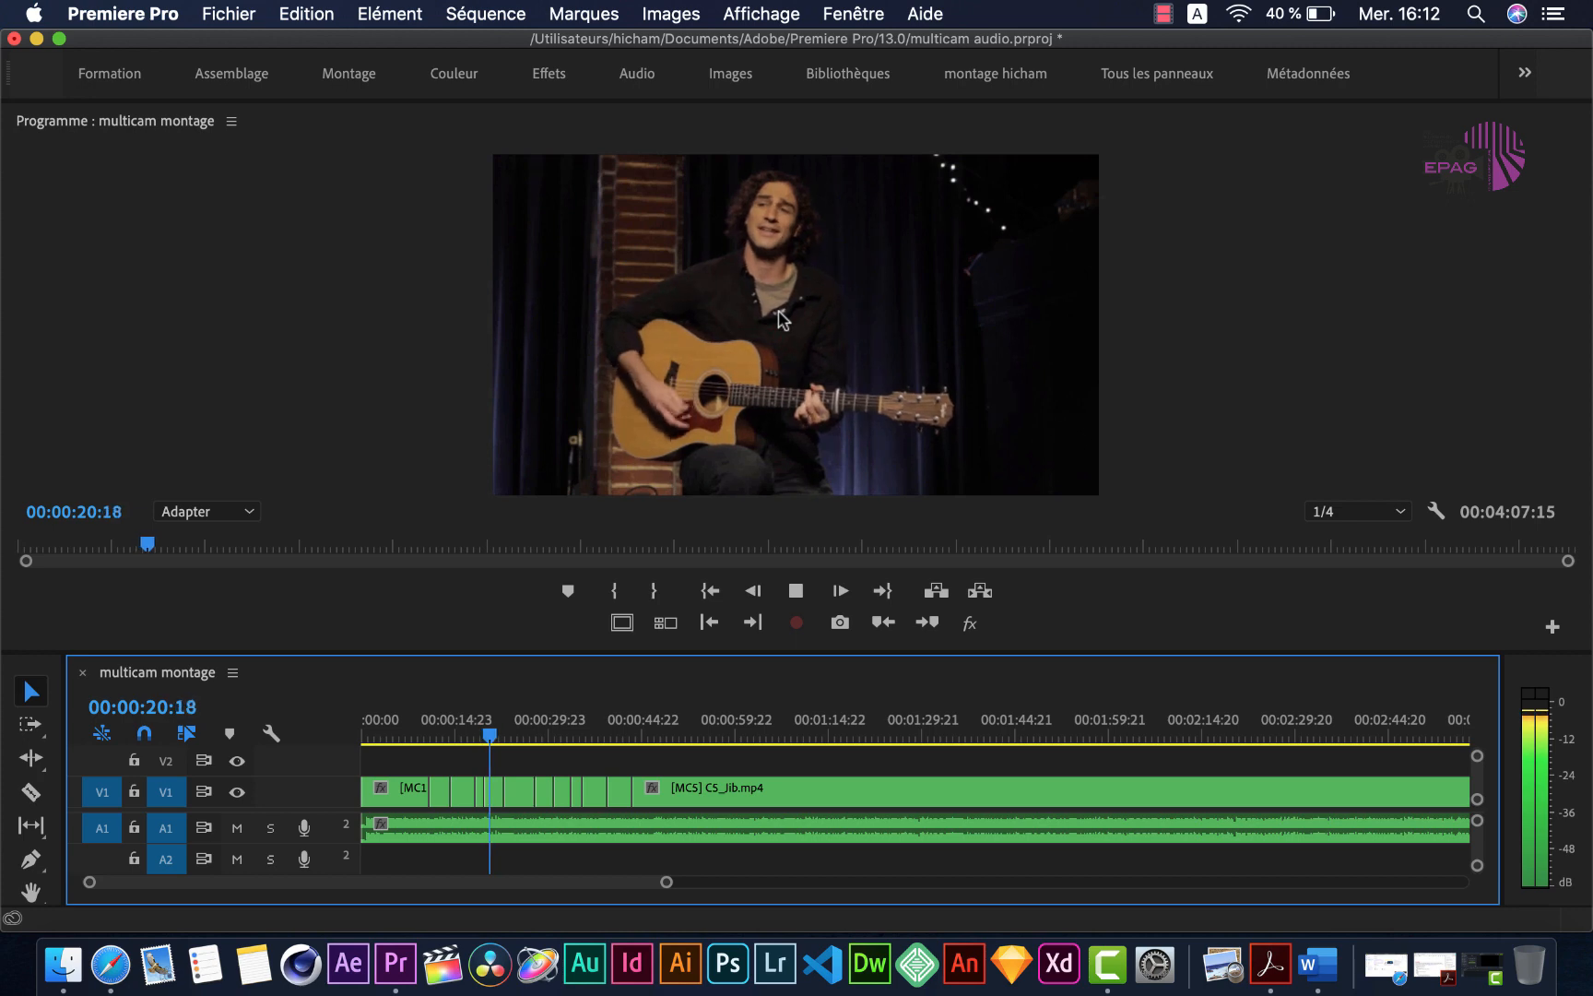
pyautogui.press('space')
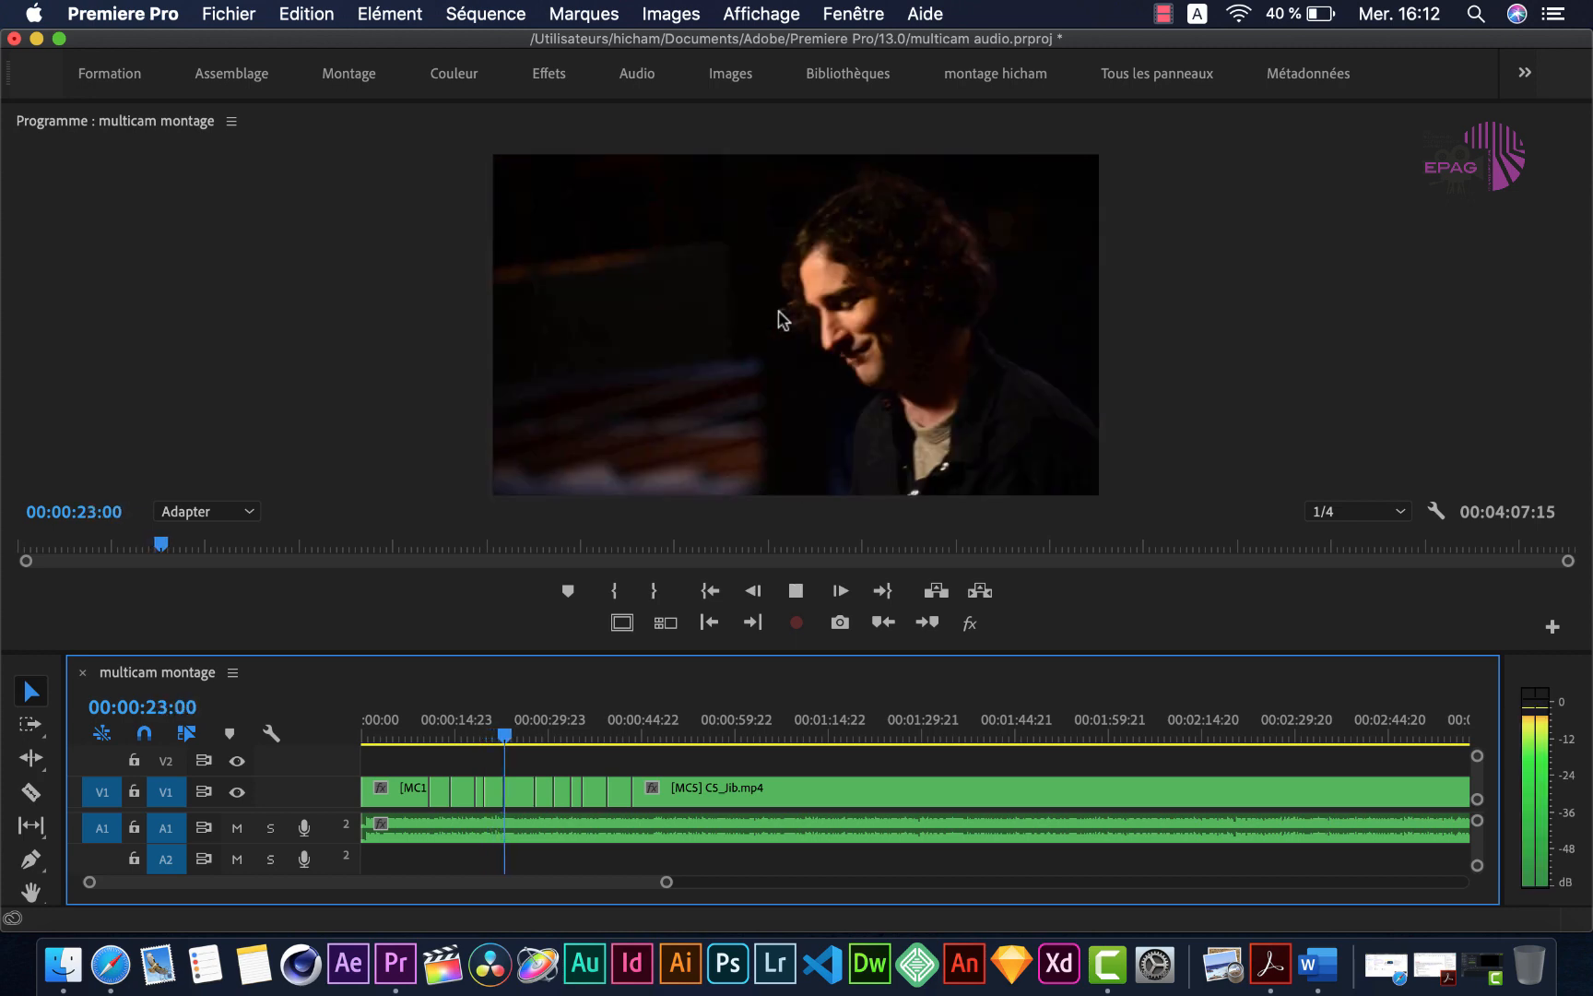
pyautogui.press('space')
pyautogui.press('space')
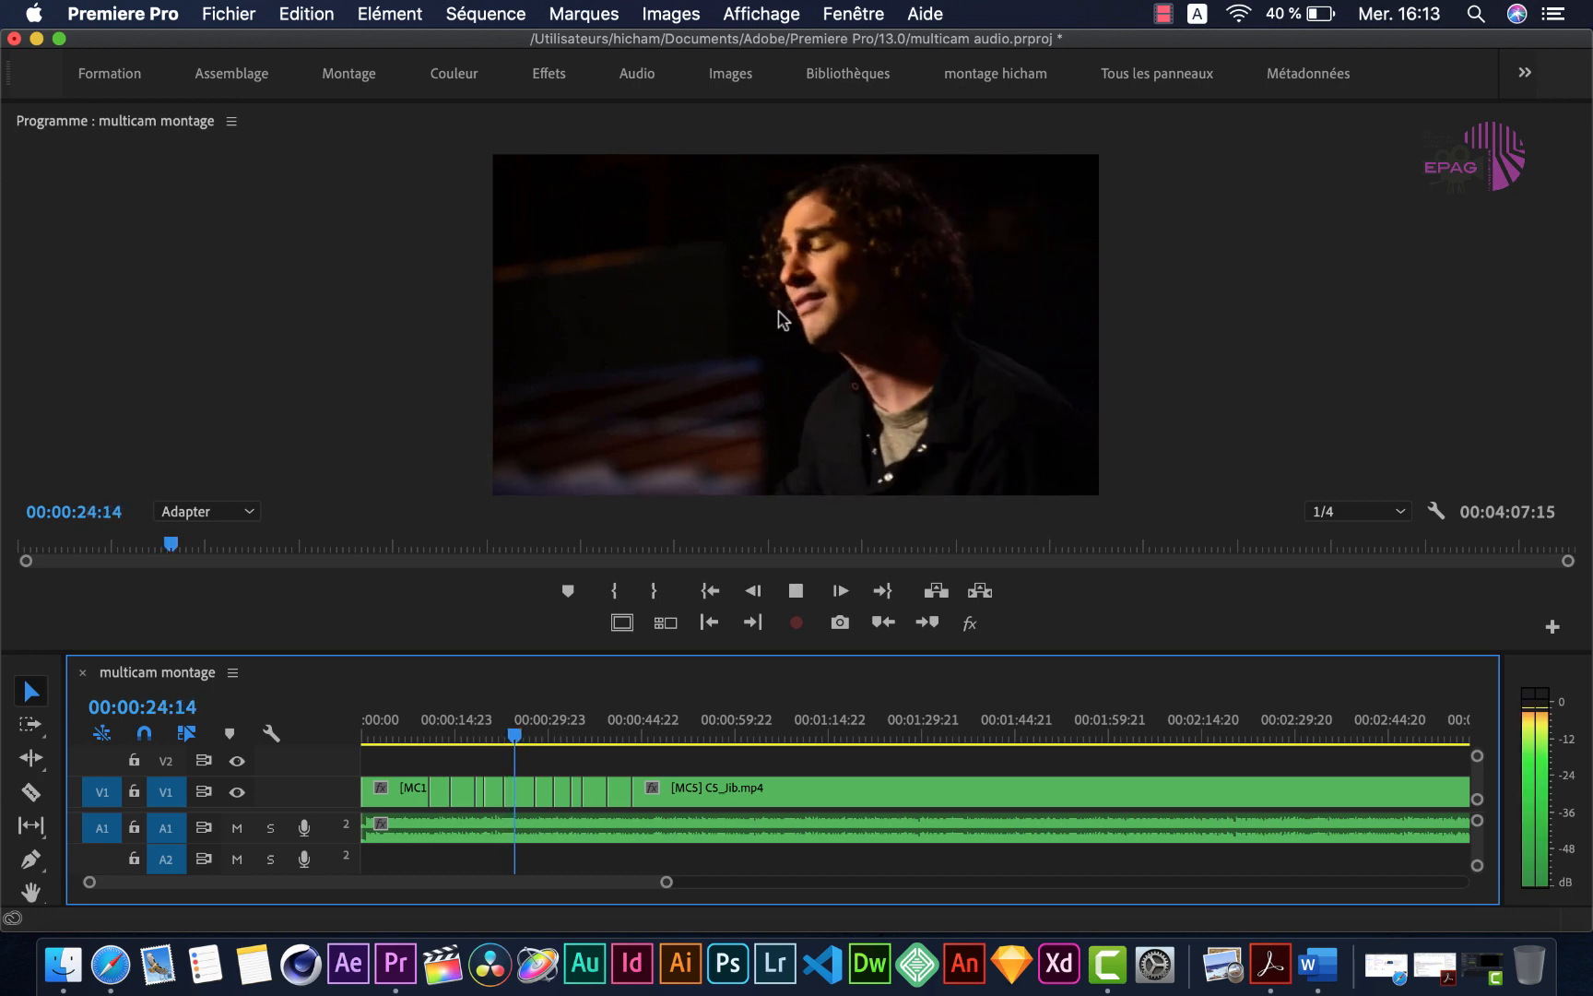